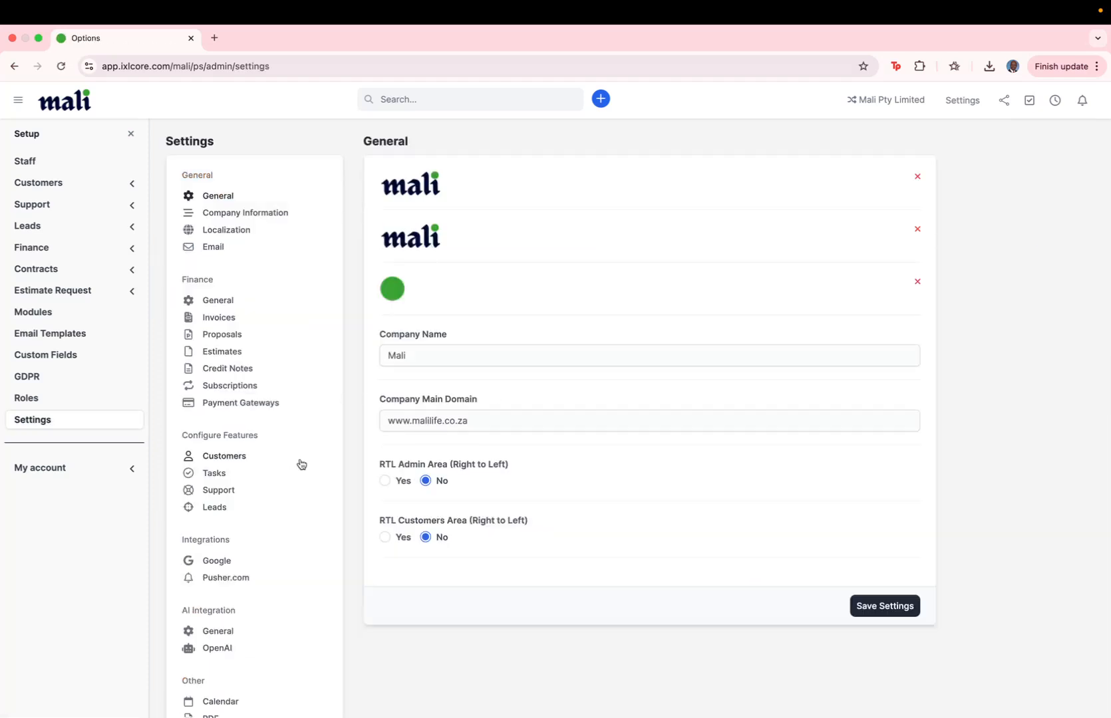
- Open the Customers settings page under Configure Features
{"action": "scroll", "coordinate": [282, 471], "scroll_direction": "down", "scroll_amount": 4}
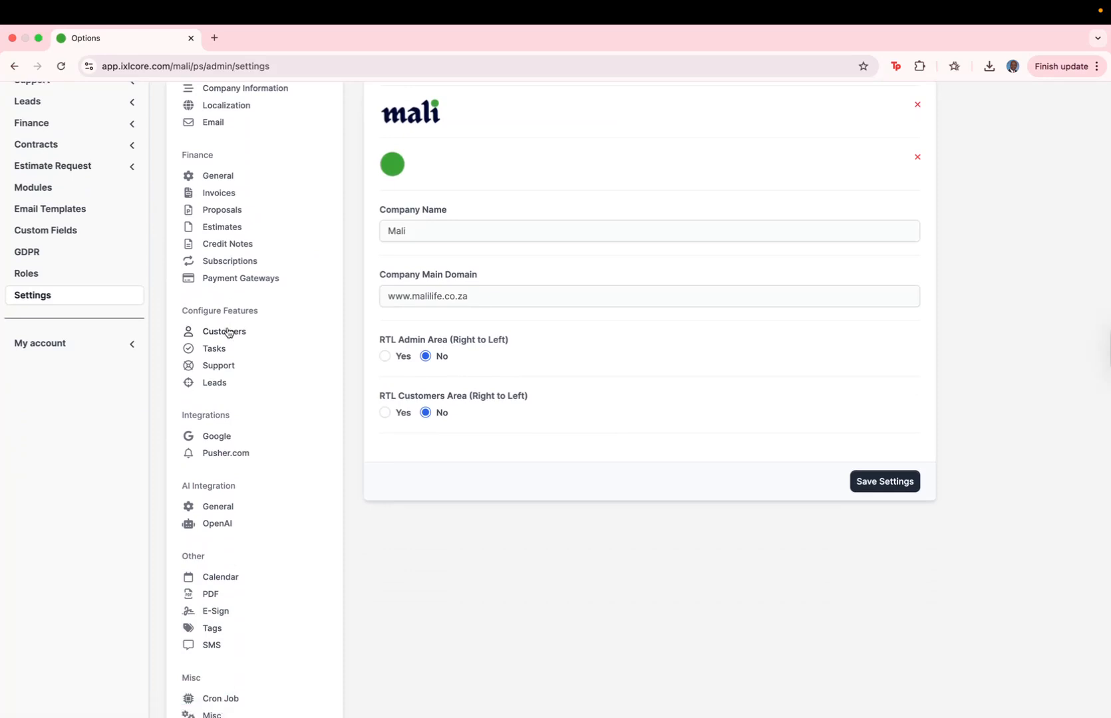
{"action": "left_click", "coordinate": [232, 334]}
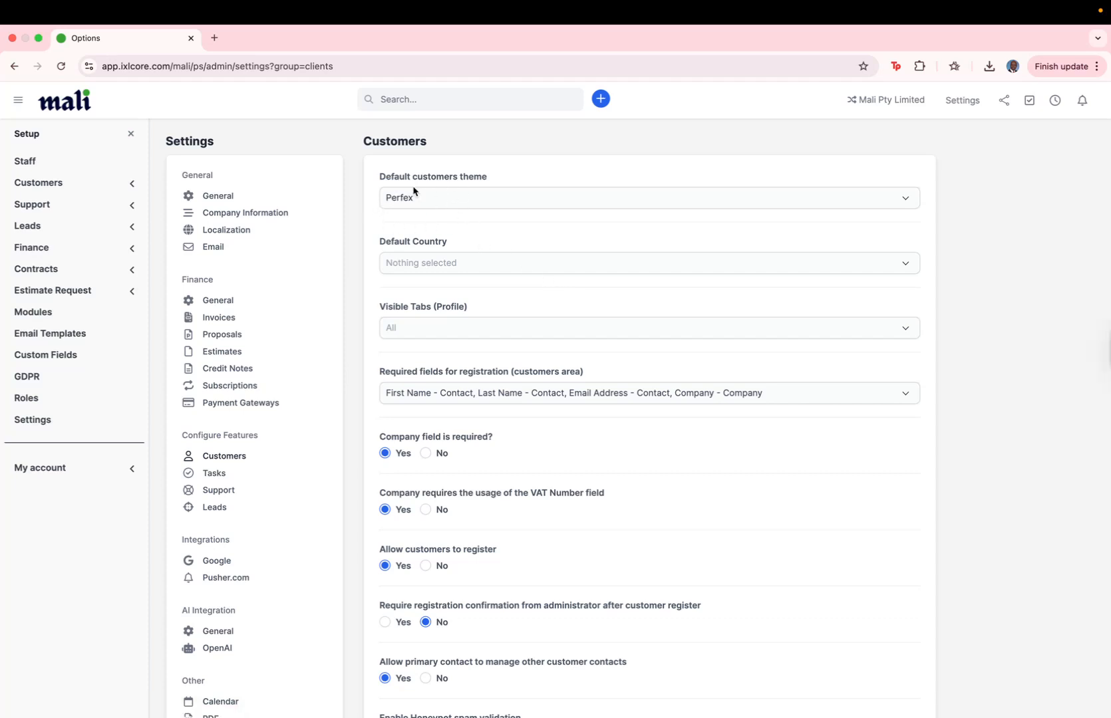
{"action": "scroll", "coordinate": [476, 230], "scroll_direction": "down", "scroll_amount": 2}
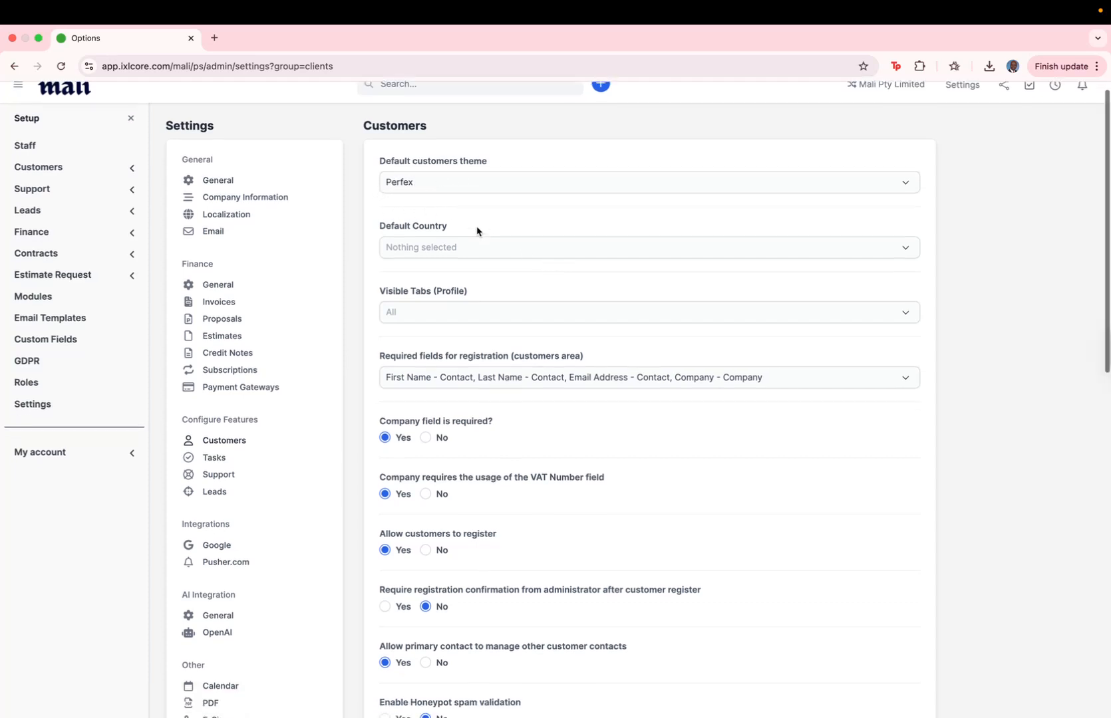
{"action": "left_click", "coordinate": [476, 231]}
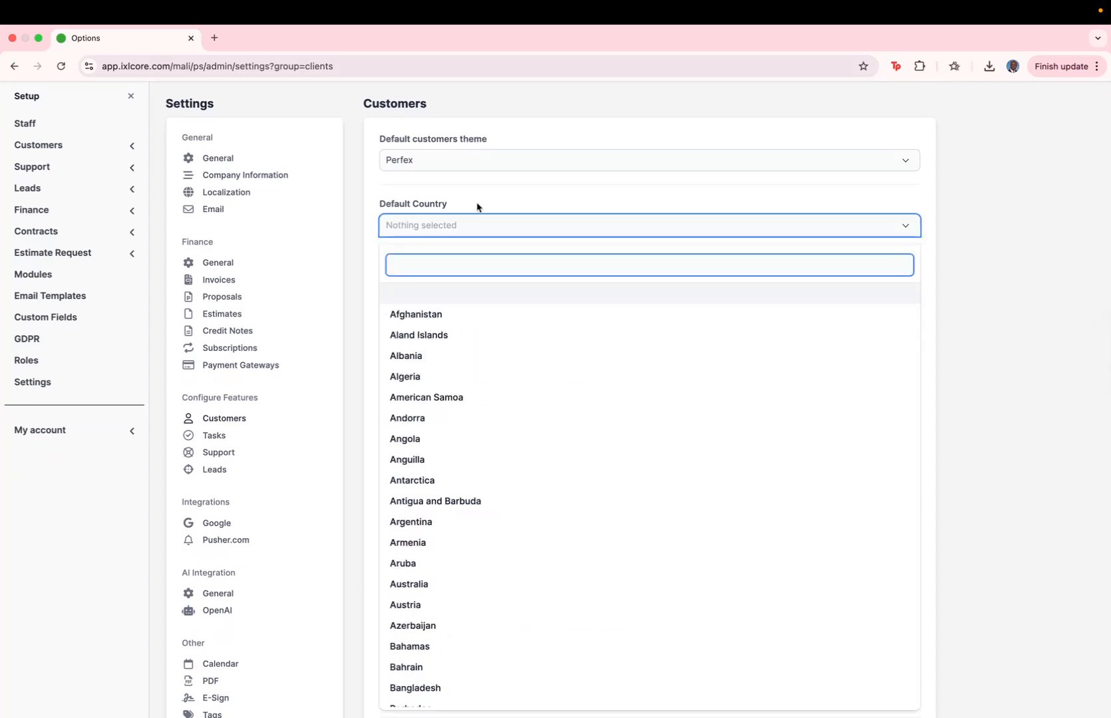
{"action": "left_click", "coordinate": [478, 202]}
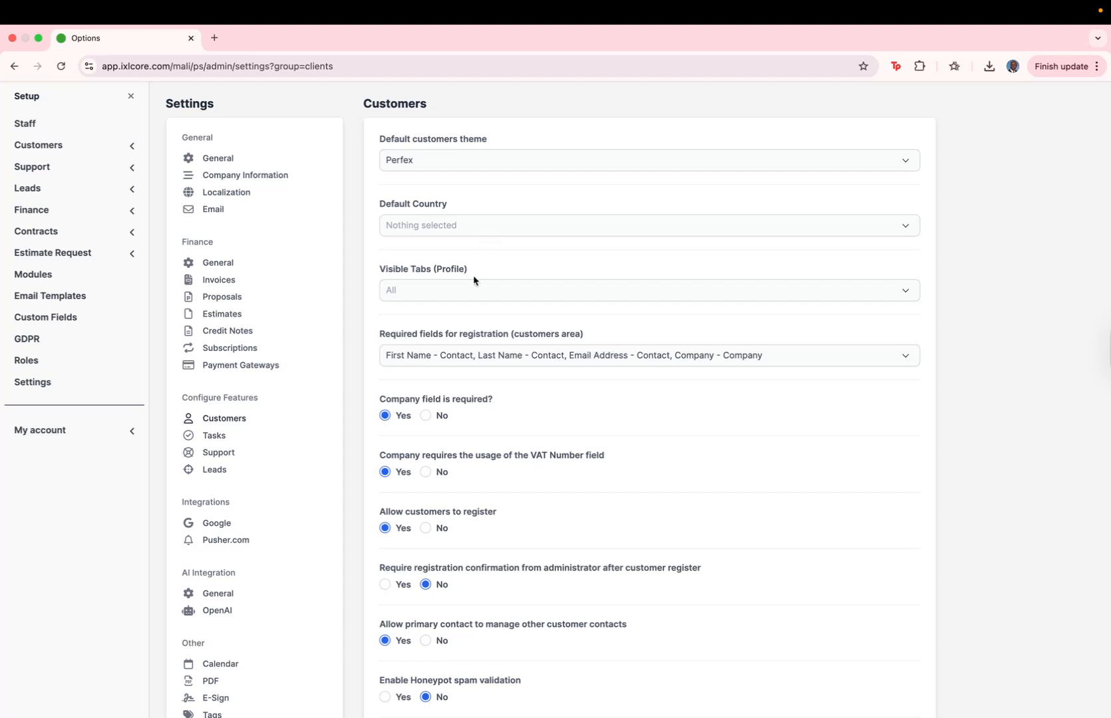
{"action": "left_click", "coordinate": [465, 296]}
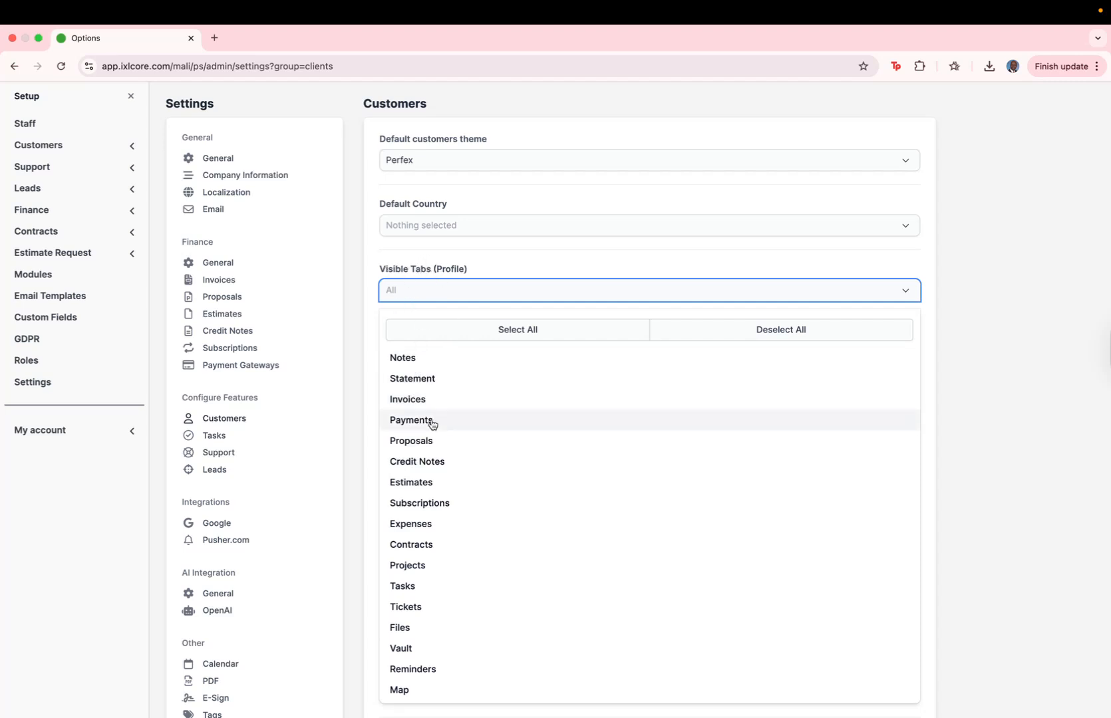
{"action": "left_click", "coordinate": [451, 260]}
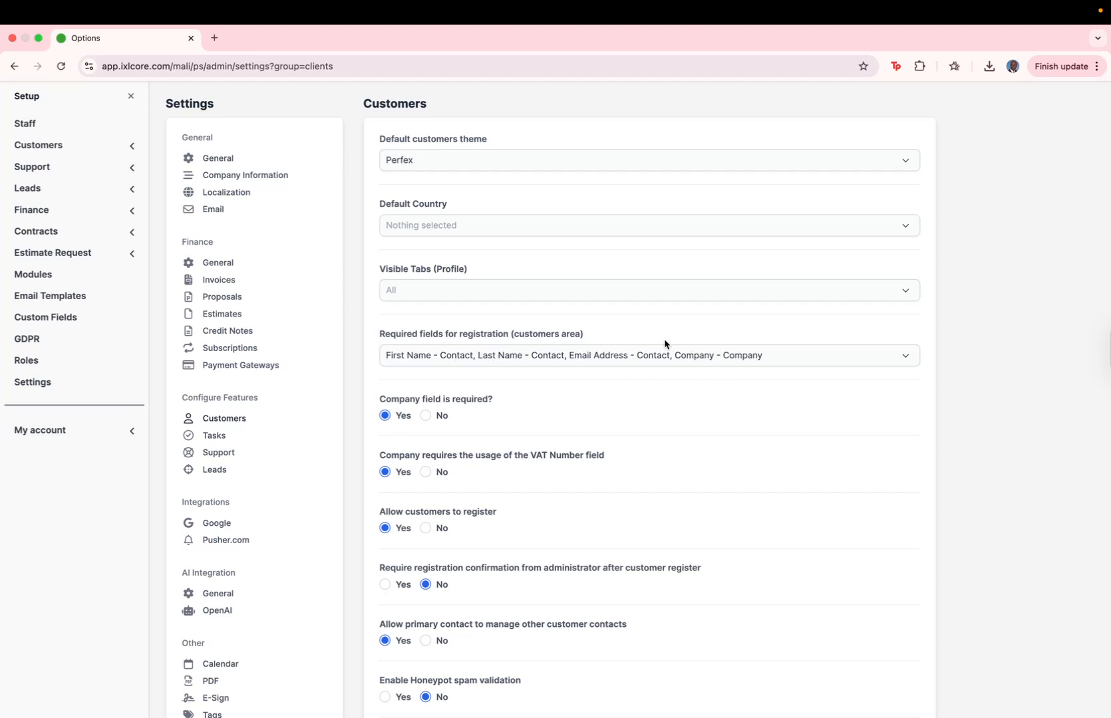
{"action": "left_click", "coordinate": [780, 368]}
{"action": "scroll", "coordinate": [510, 514], "scroll_direction": "down", "scroll_amount": 3}
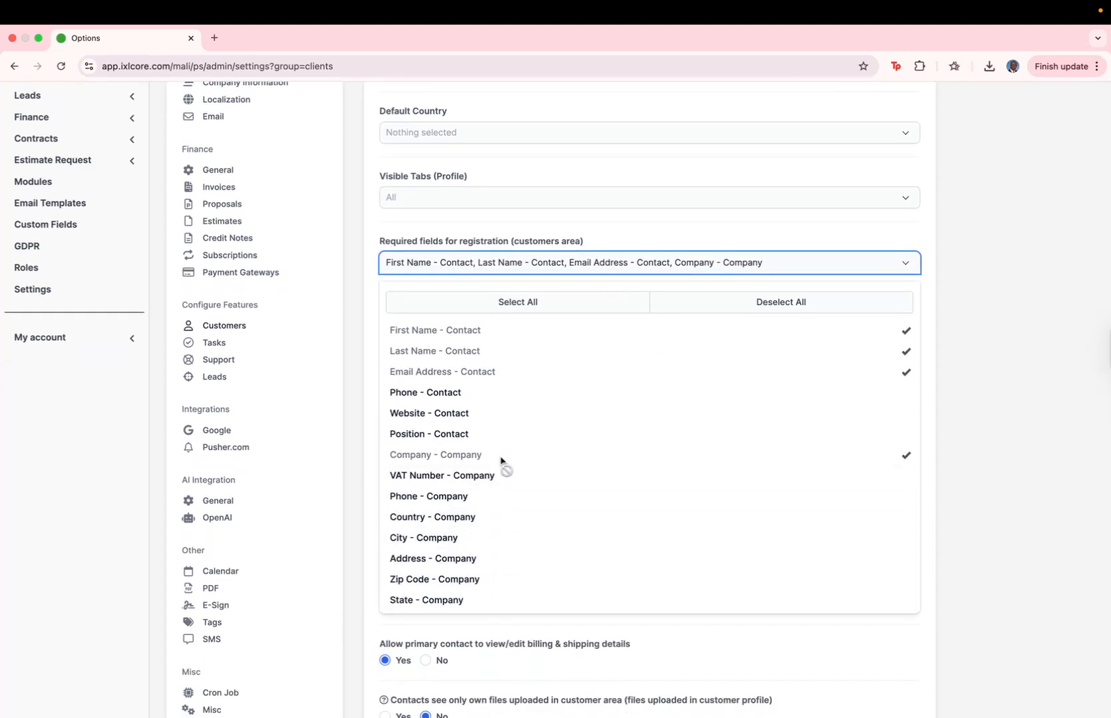
{"action": "left_click", "coordinate": [462, 220]}
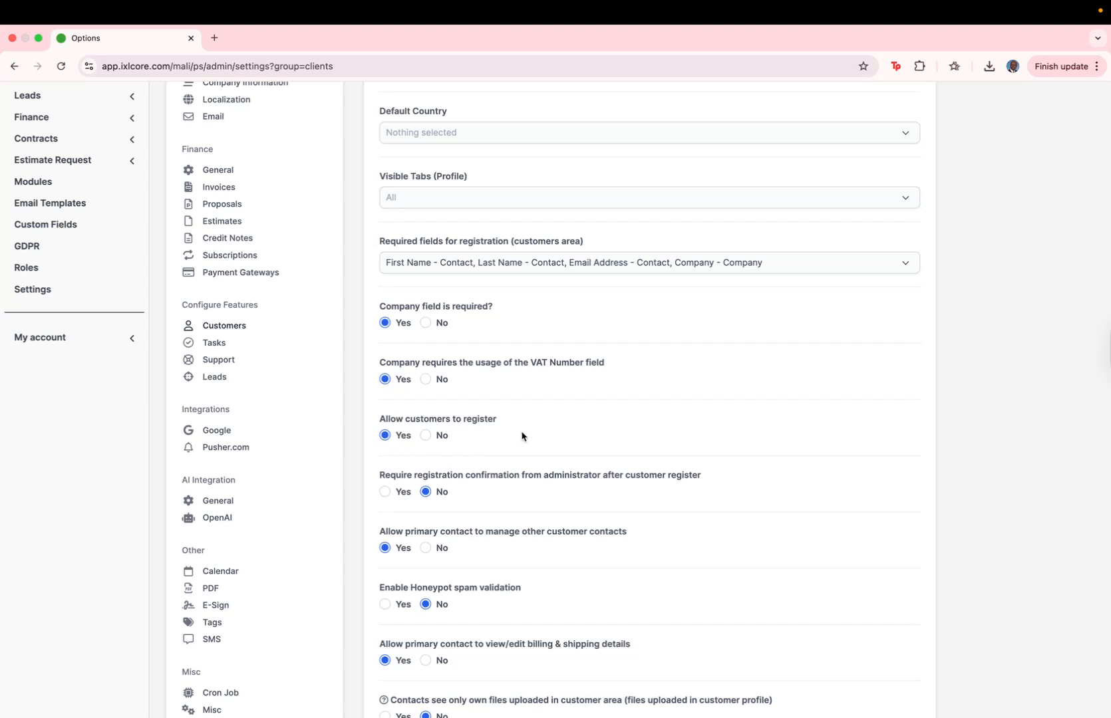
{"action": "scroll", "coordinate": [521, 436], "scroll_direction": "down", "scroll_amount": 2}
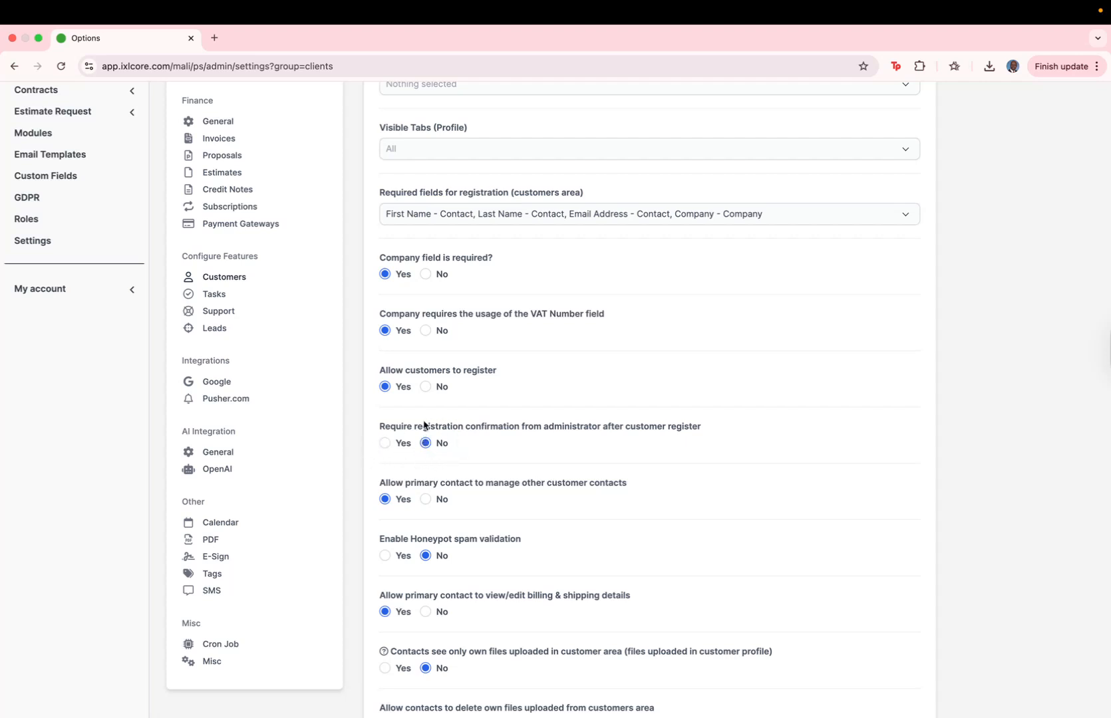
{"action": "scroll", "coordinate": [465, 444], "scroll_direction": "down", "scroll_amount": 5}
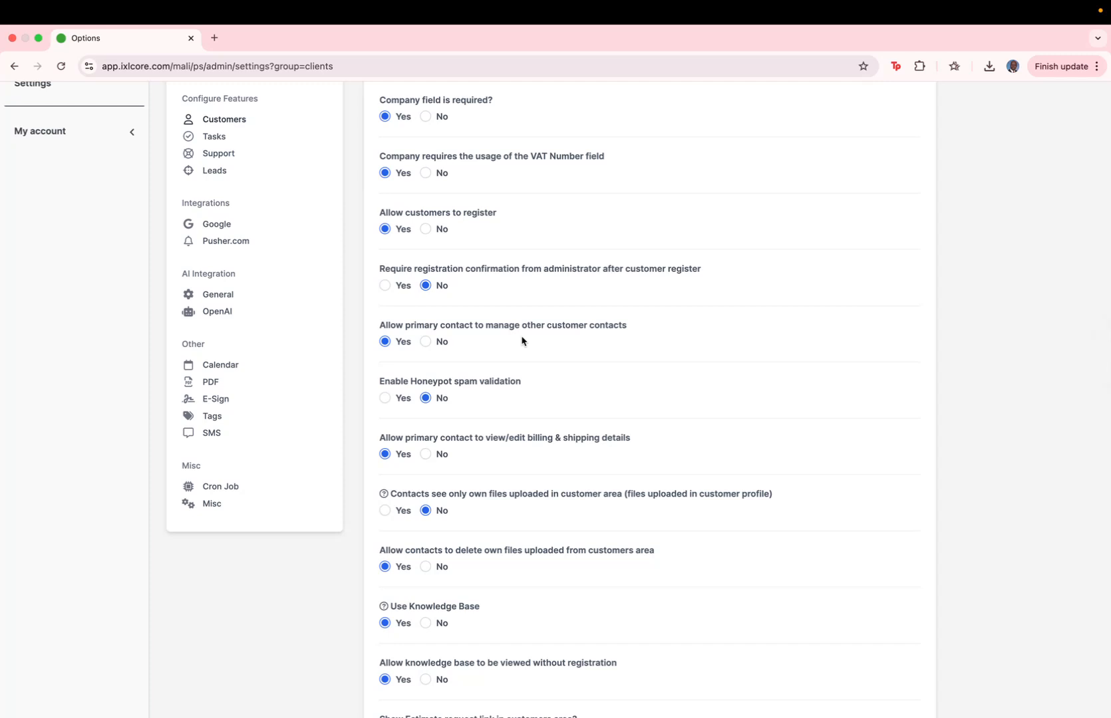
{"action": "scroll", "coordinate": [522, 341], "scroll_direction": "down", "scroll_amount": 5}
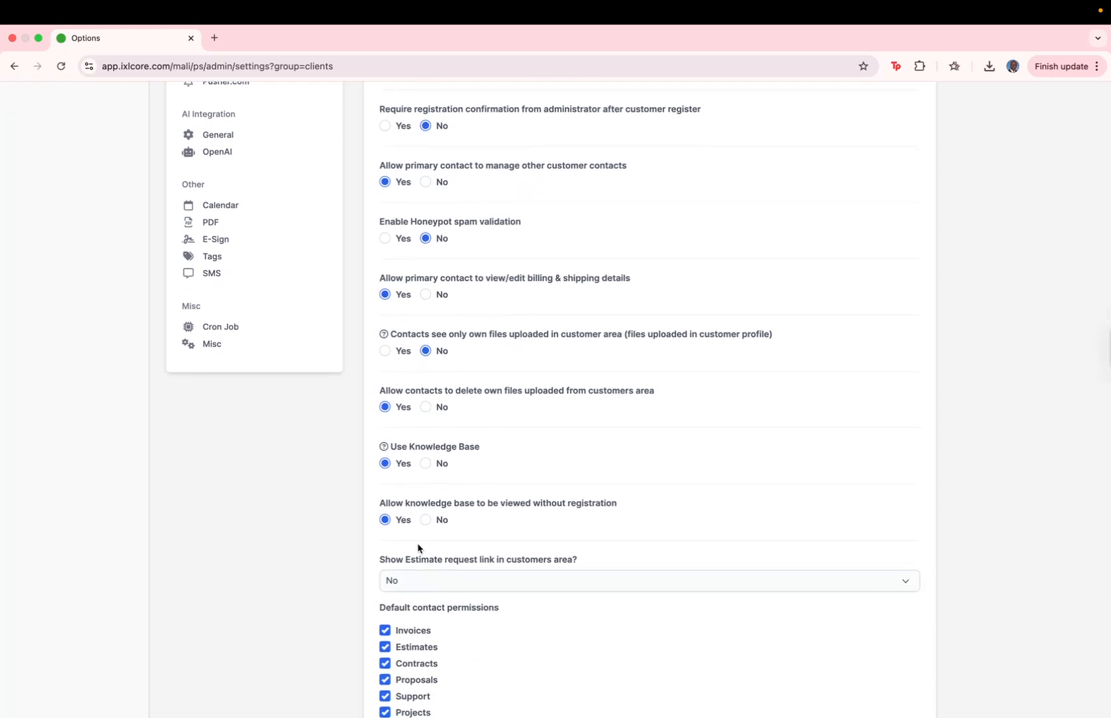
{"action": "scroll", "coordinate": [419, 548], "scroll_direction": "down", "scroll_amount": 8}
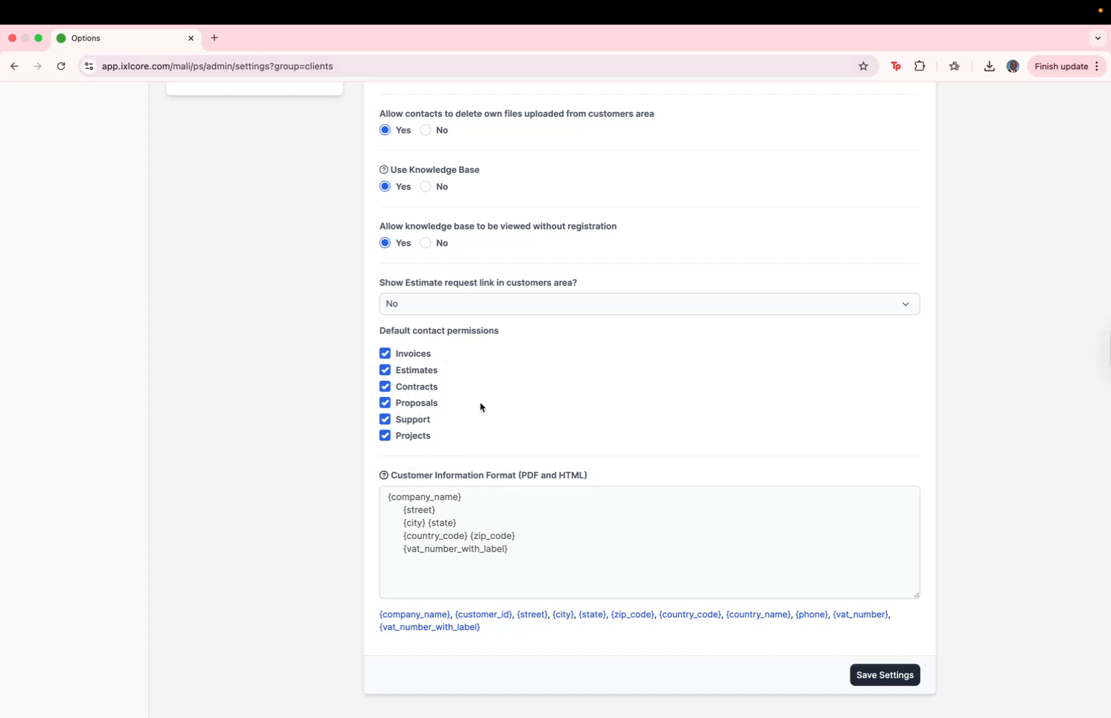
{"action": "scroll", "coordinate": [479, 432], "scroll_direction": "up", "scroll_amount": 2}
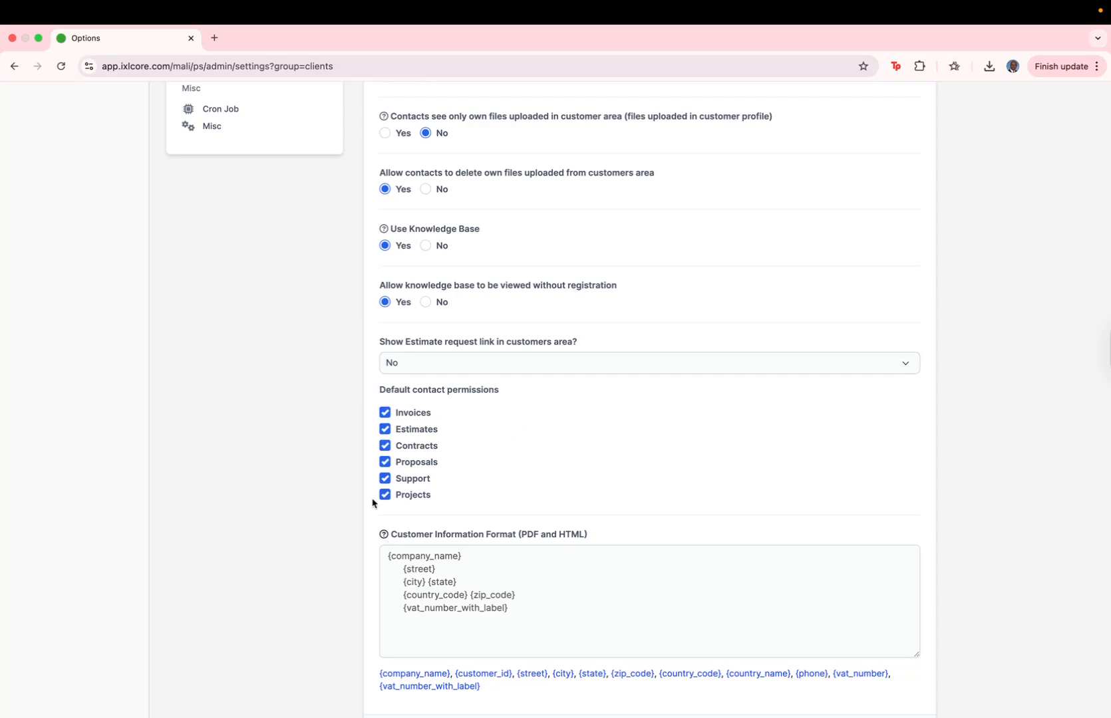
{"action": "scroll", "coordinate": [510, 442], "scroll_direction": "up", "scroll_amount": 15}
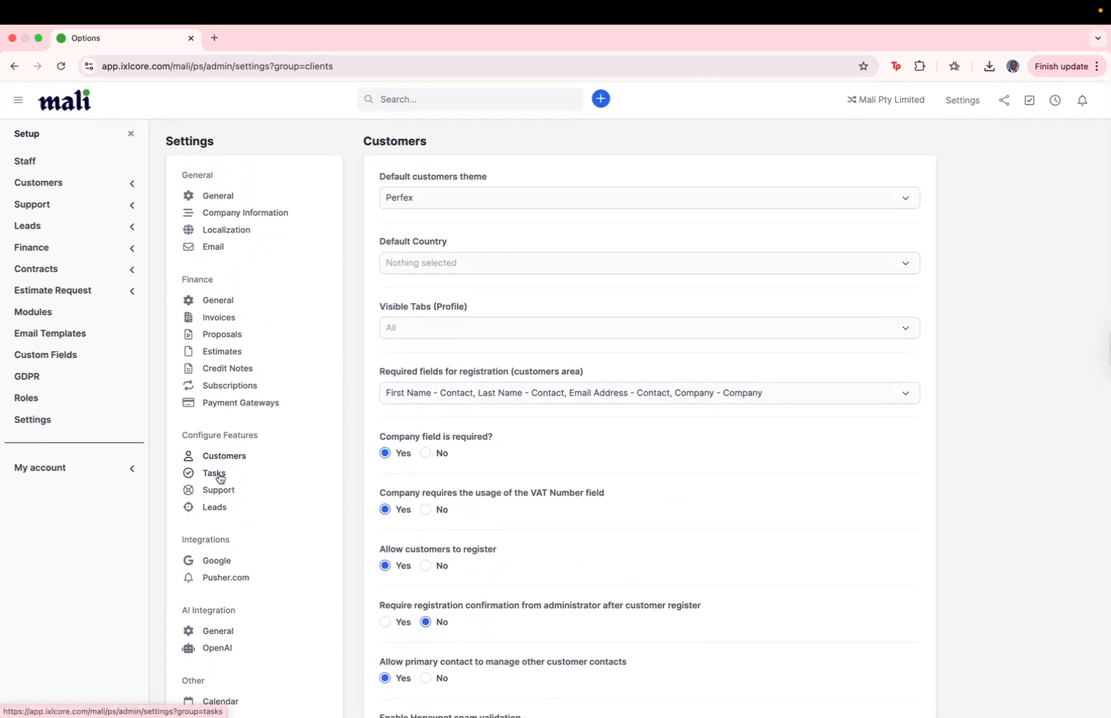
- Open the Tasks settings and find the Default Priority field
{"action": "left_click", "coordinate": [221, 475]}
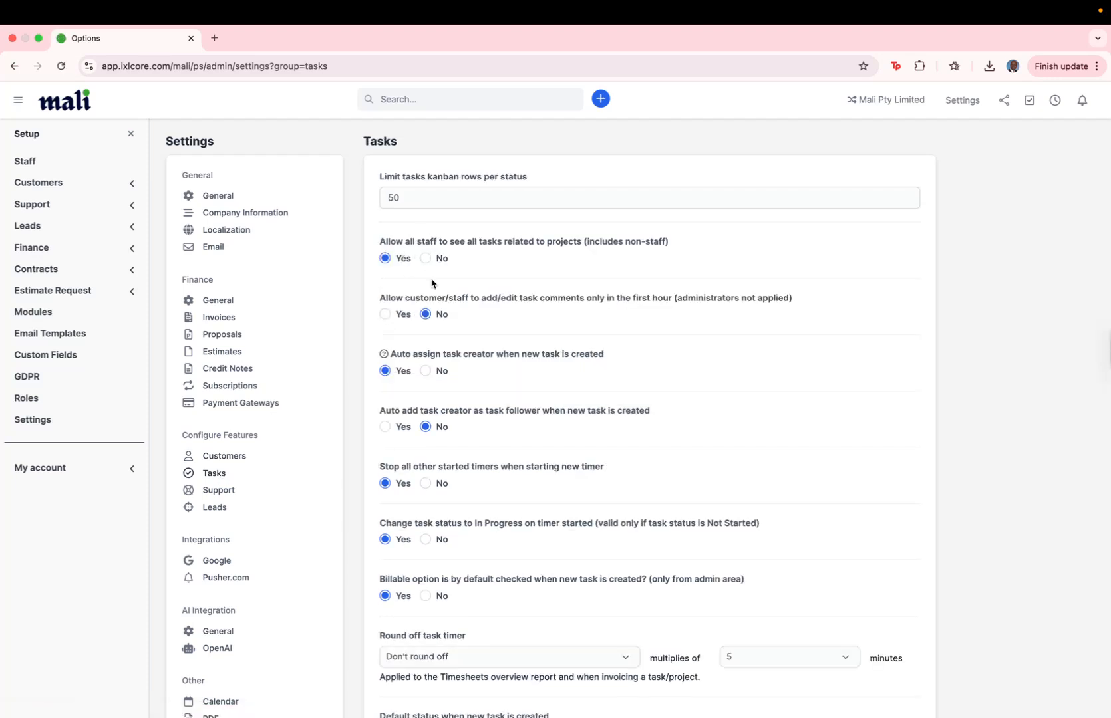
{"action": "scroll", "coordinate": [498, 275], "scroll_direction": "down", "scroll_amount": 3}
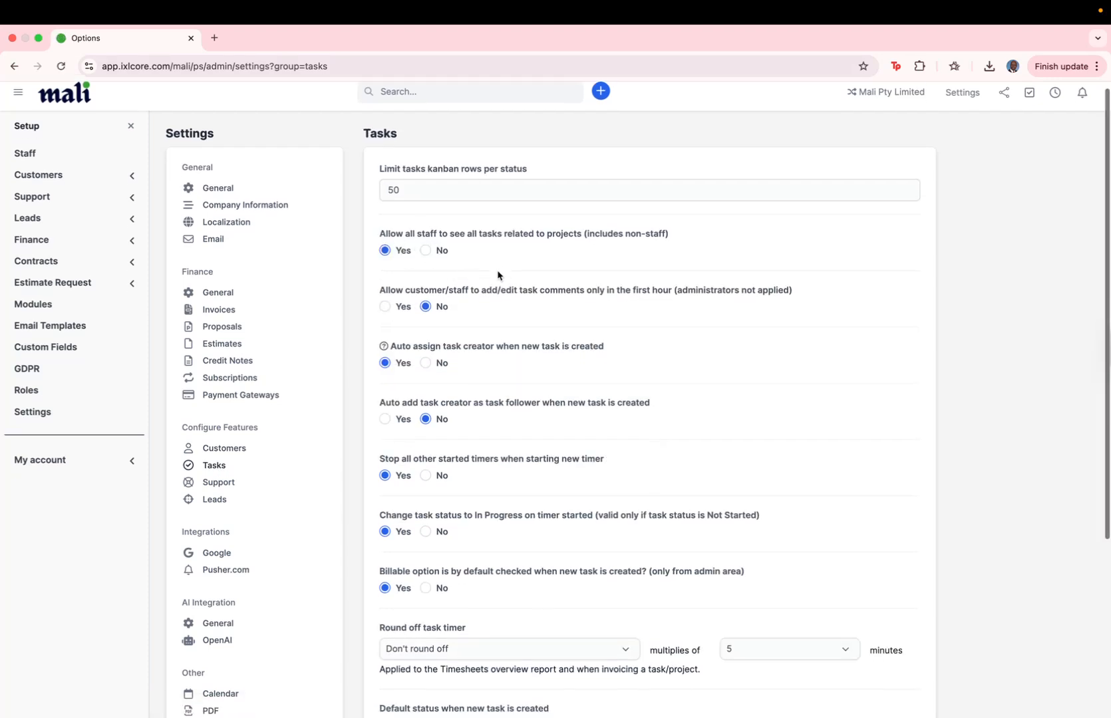
{"action": "scroll", "coordinate": [487, 418], "scroll_direction": "down", "scroll_amount": 4}
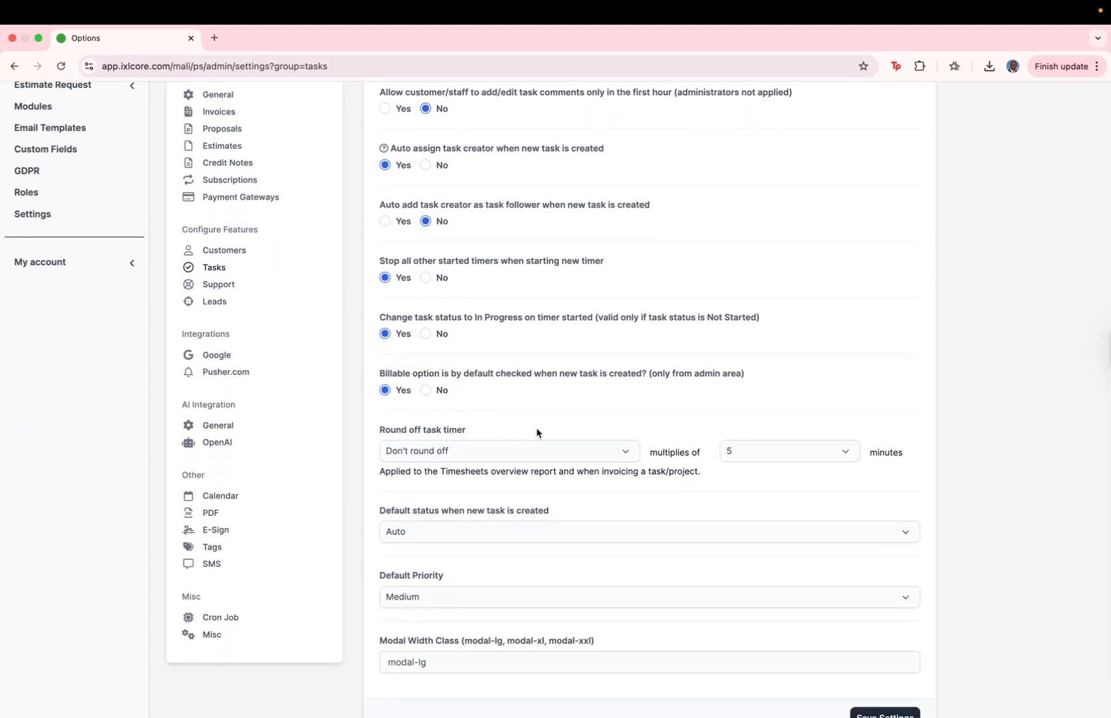
{"action": "scroll", "coordinate": [537, 433], "scroll_direction": "down", "scroll_amount": 2}
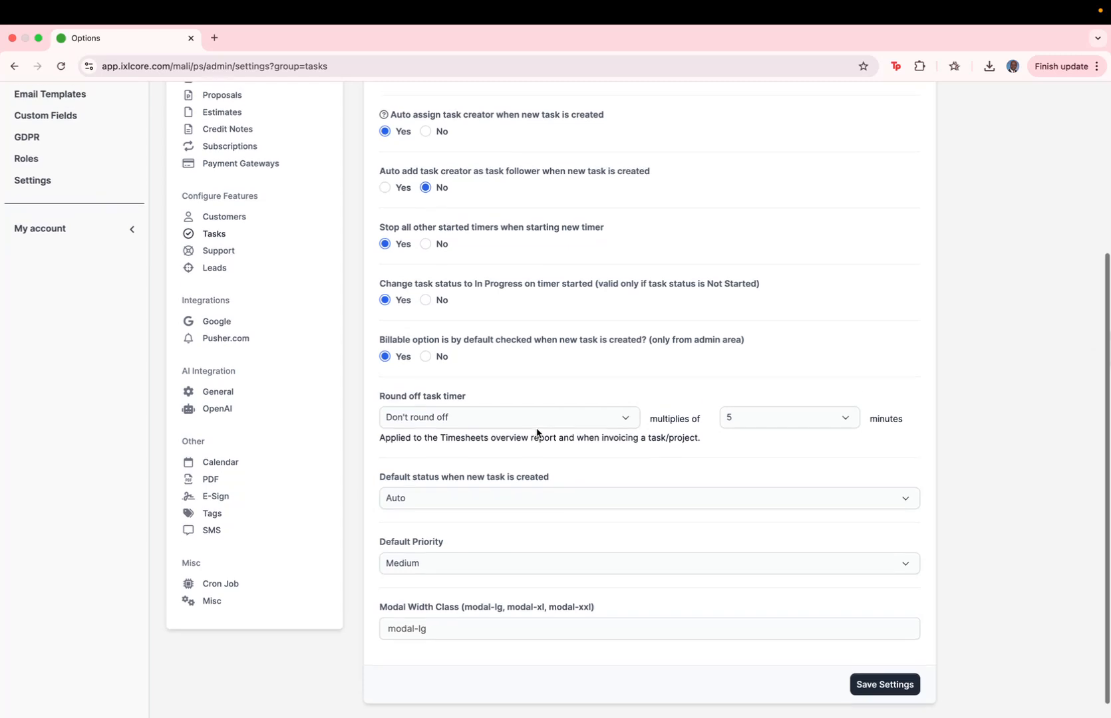
{"action": "scroll", "coordinate": [538, 437], "scroll_direction": "up", "scroll_amount": 1}
{"action": "scroll", "coordinate": [538, 440], "scroll_direction": "down", "scroll_amount": 1}
- Set the default task priority to Low and save the task settings
{"action": "left_click", "coordinate": [449, 557]}
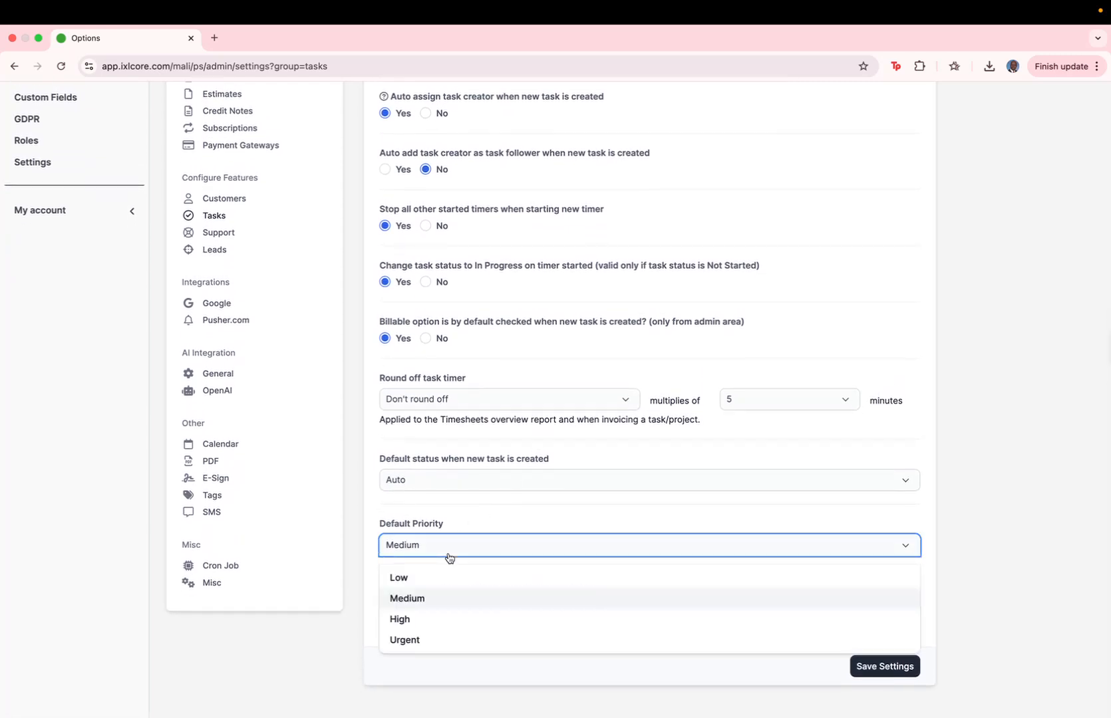
{"action": "left_click", "coordinate": [463, 523]}
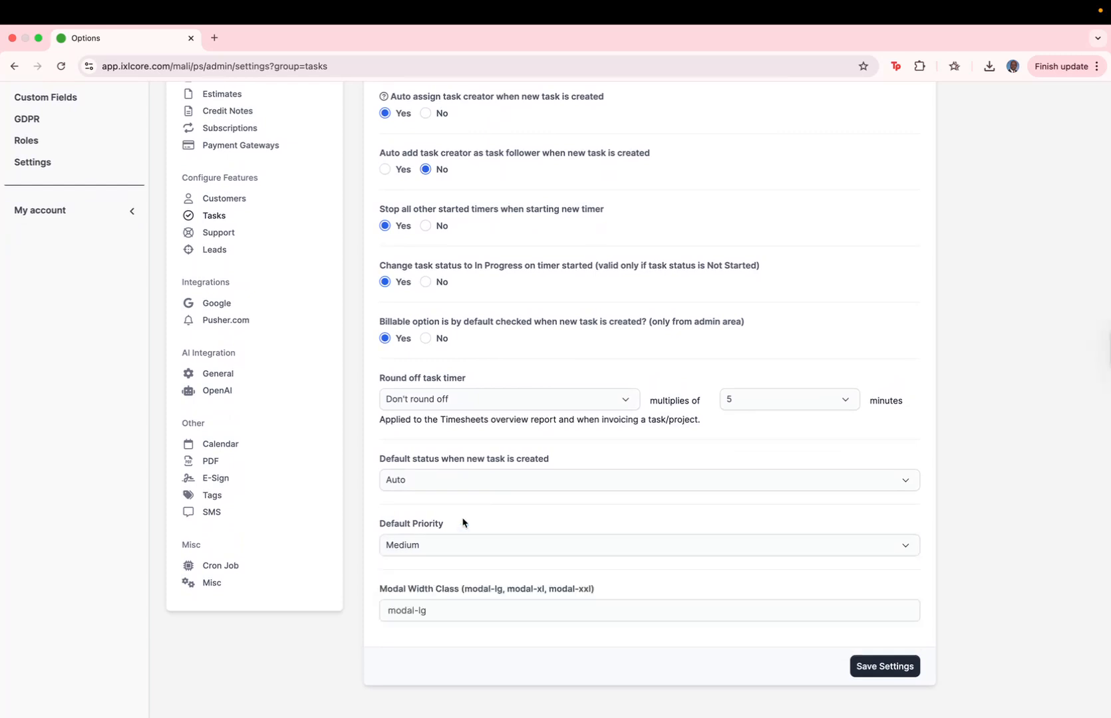
{"action": "left_click", "coordinate": [469, 557]}
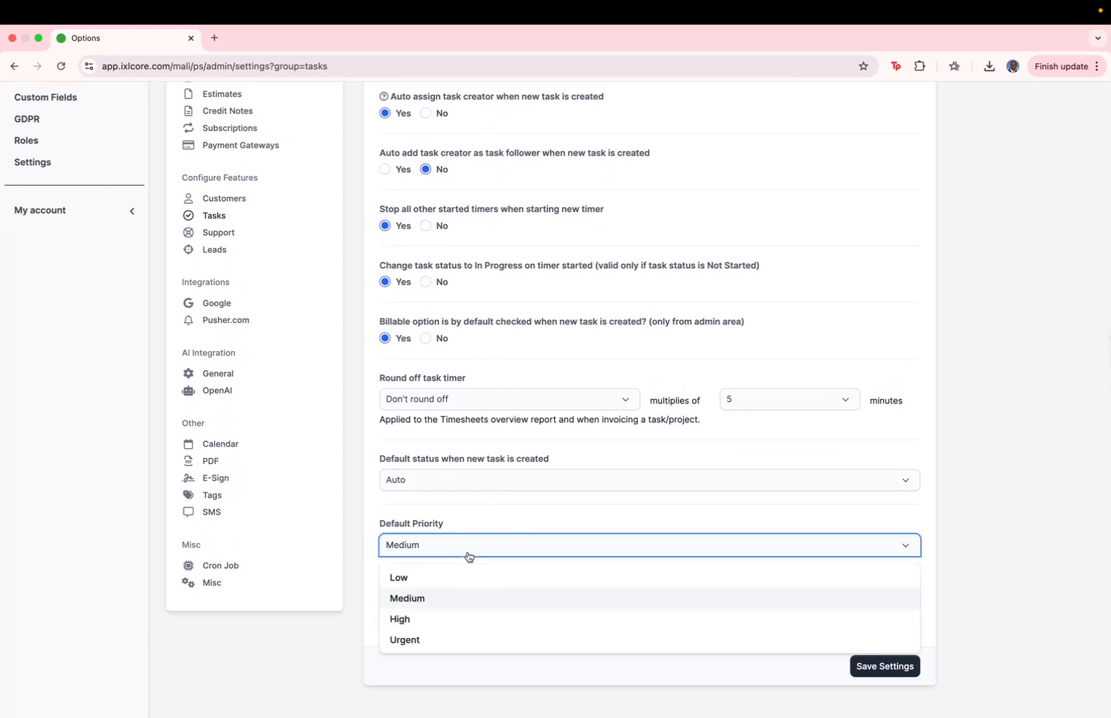
{"action": "left_click", "coordinate": [425, 578]}
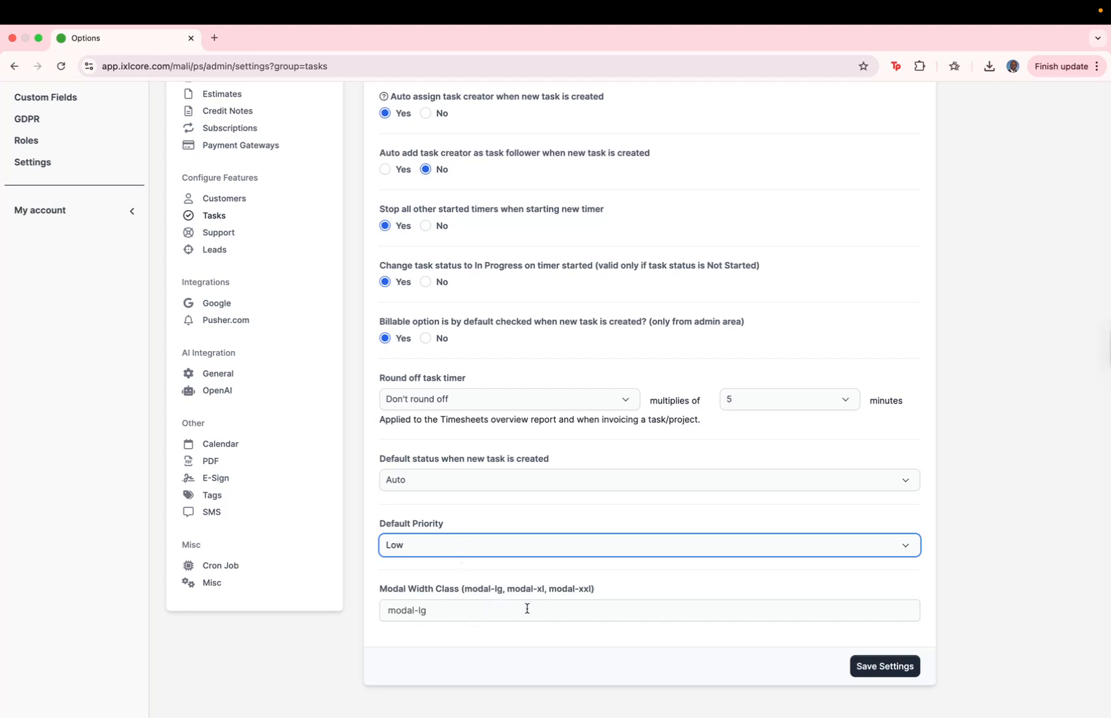
{"action": "scroll", "coordinate": [466, 464], "scroll_direction": "up", "scroll_amount": 5}
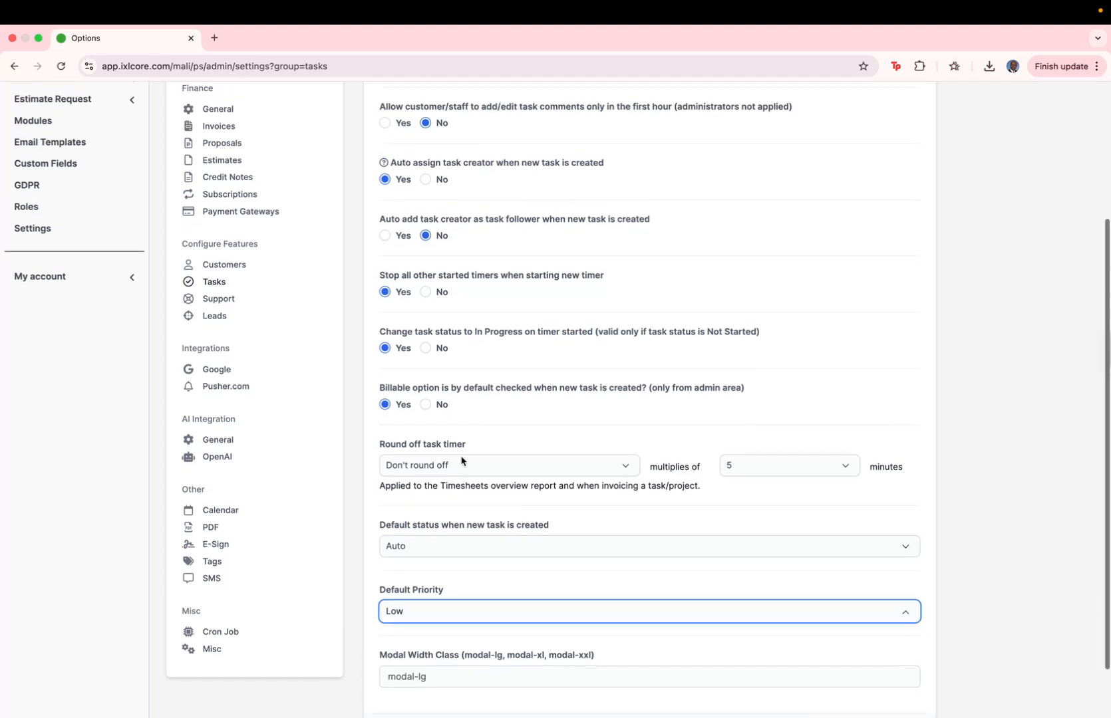
{"action": "scroll", "coordinate": [462, 460], "scroll_direction": "down", "scroll_amount": 4}
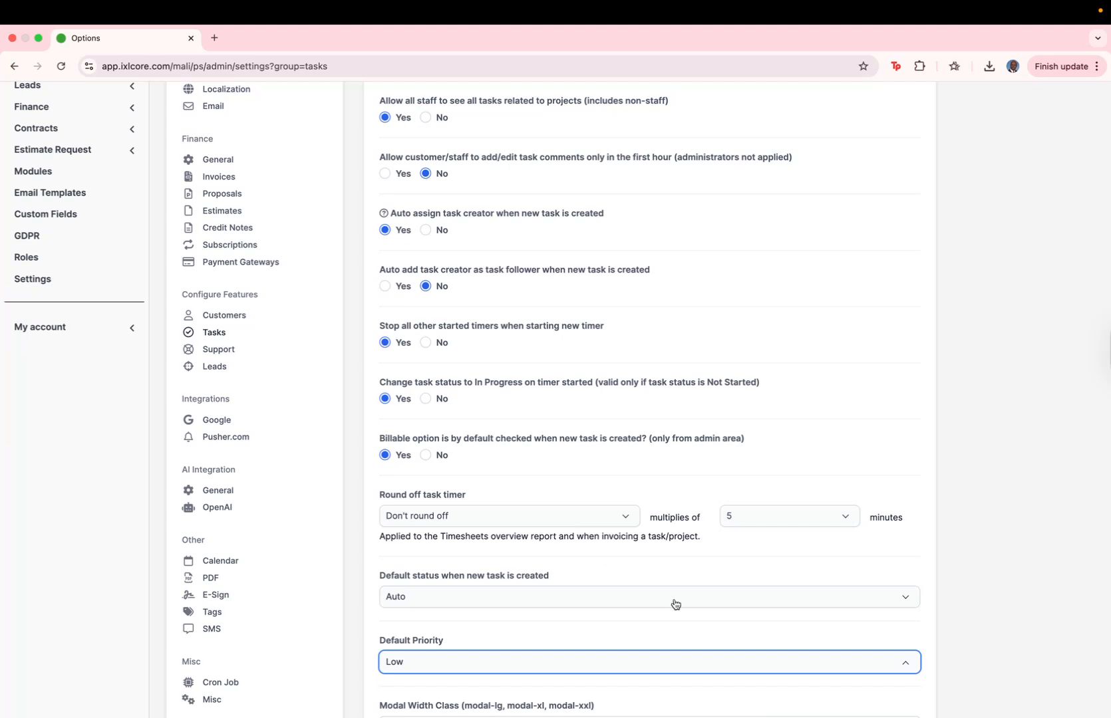
{"action": "scroll", "coordinate": [672, 601], "scroll_direction": "down", "scroll_amount": 3}
{"action": "left_click", "coordinate": [867, 669]}
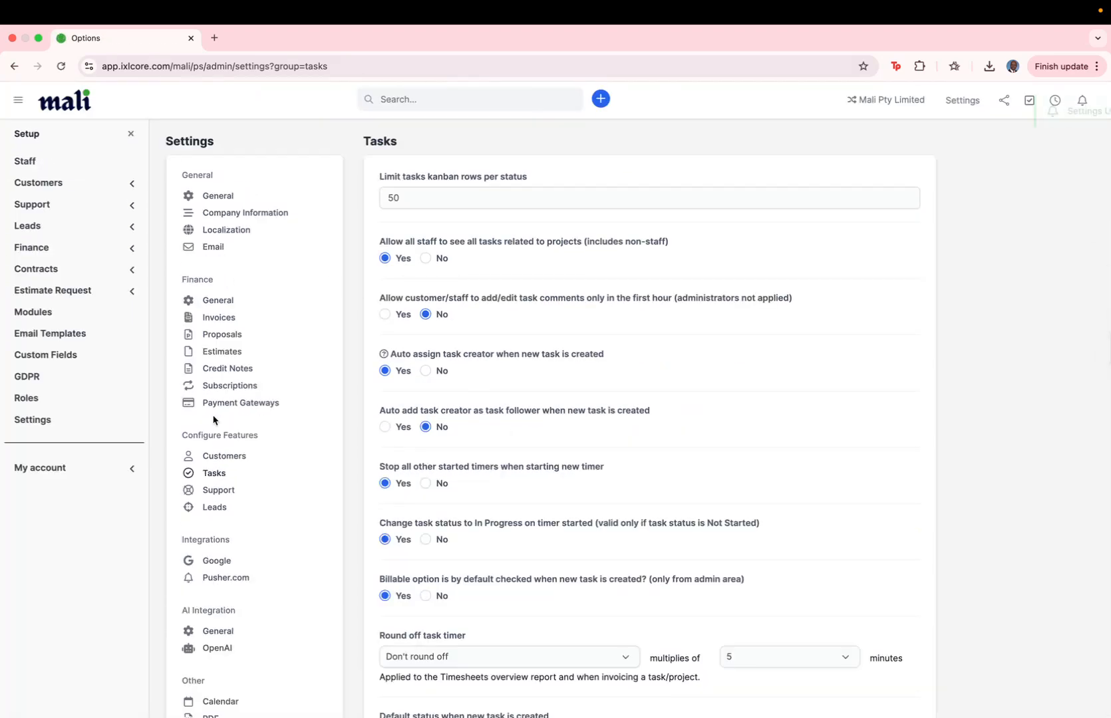
{"action": "left_click", "coordinate": [217, 495]}
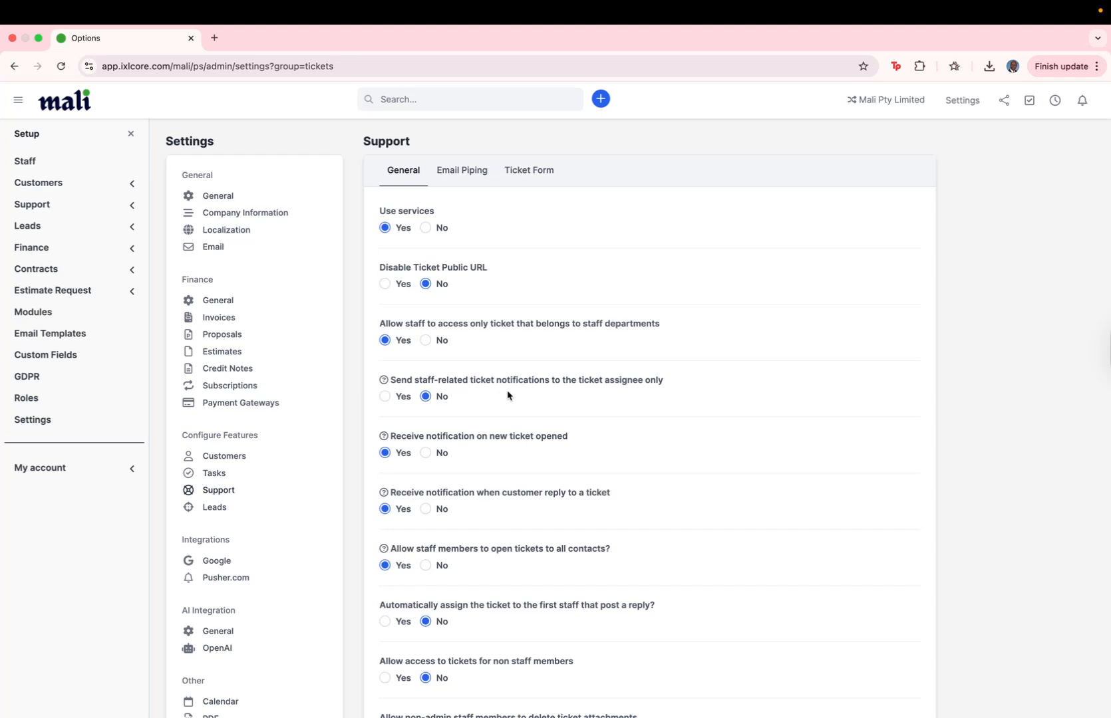
{"action": "scroll", "coordinate": [508, 395], "scroll_direction": "down", "scroll_amount": 1}
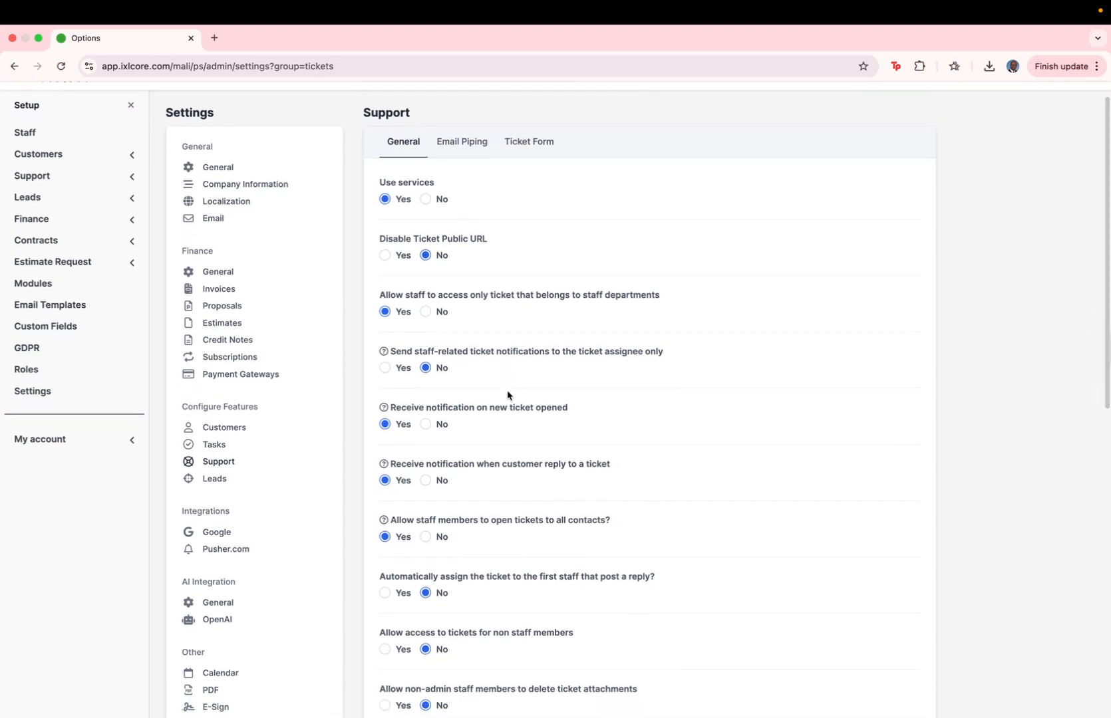
{"action": "scroll", "coordinate": [450, 440], "scroll_direction": "down", "scroll_amount": 5}
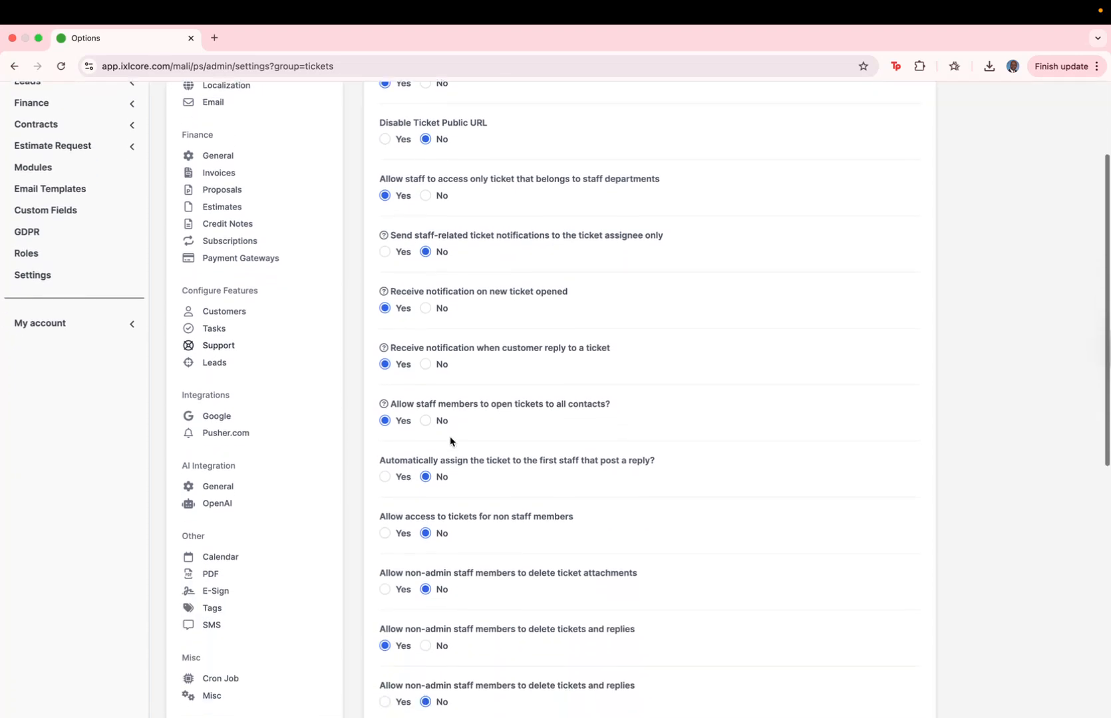
{"action": "scroll", "coordinate": [450, 440], "scroll_direction": "down", "scroll_amount": 8}
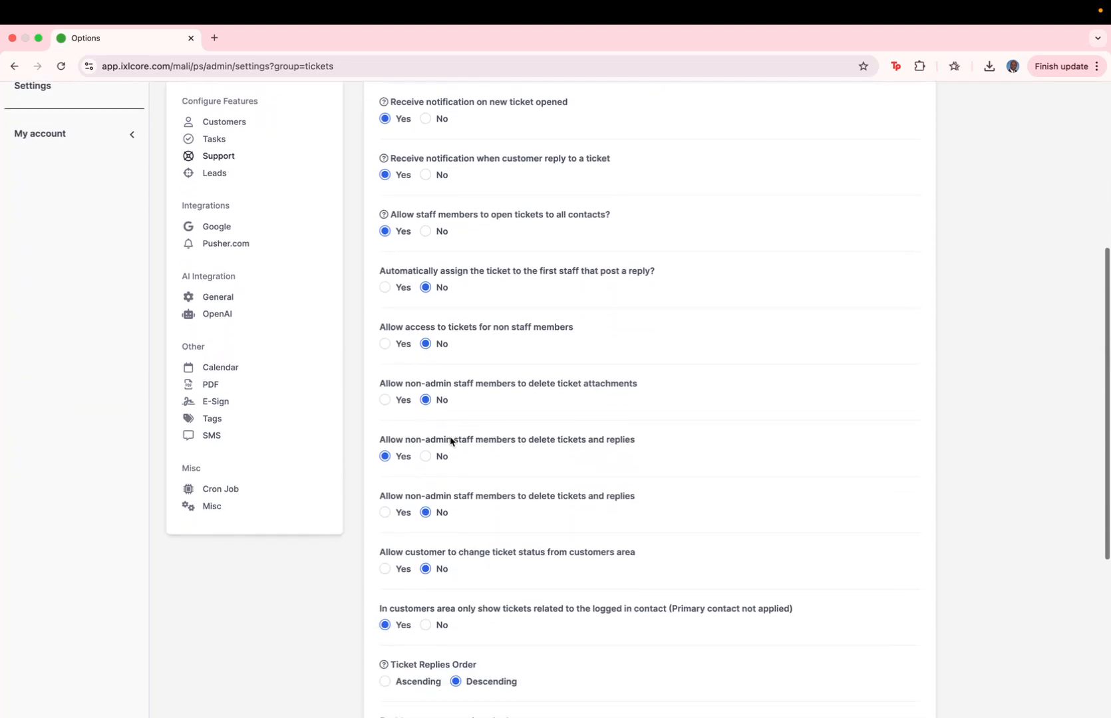
{"action": "scroll", "coordinate": [450, 441], "scroll_direction": "down", "scroll_amount": 6}
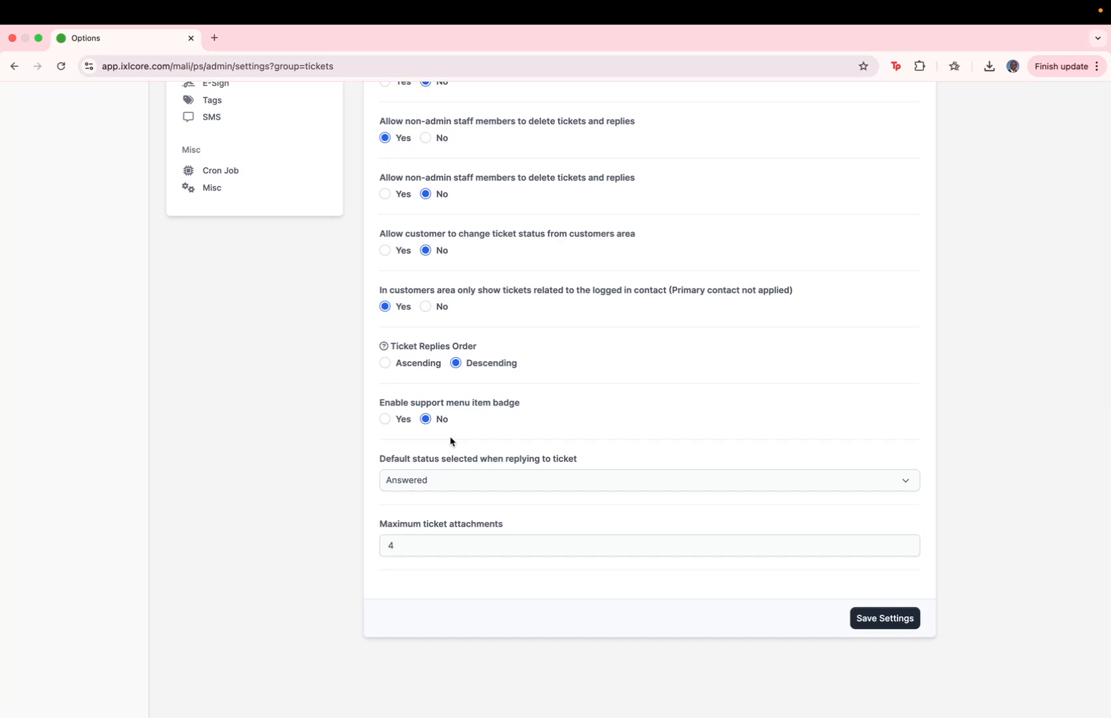
{"action": "scroll", "coordinate": [451, 440], "scroll_direction": "up", "scroll_amount": 20}
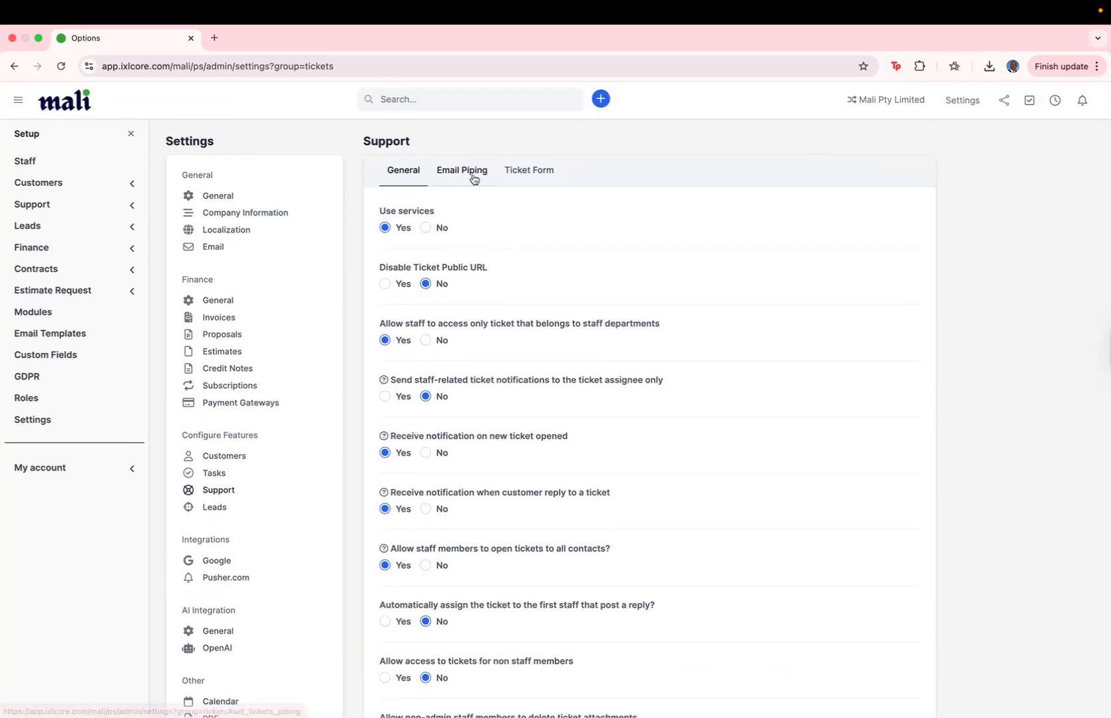
- View the Email Piping options, then the Ticket Form link and iframe embed code
{"action": "left_click", "coordinate": [474, 177]}
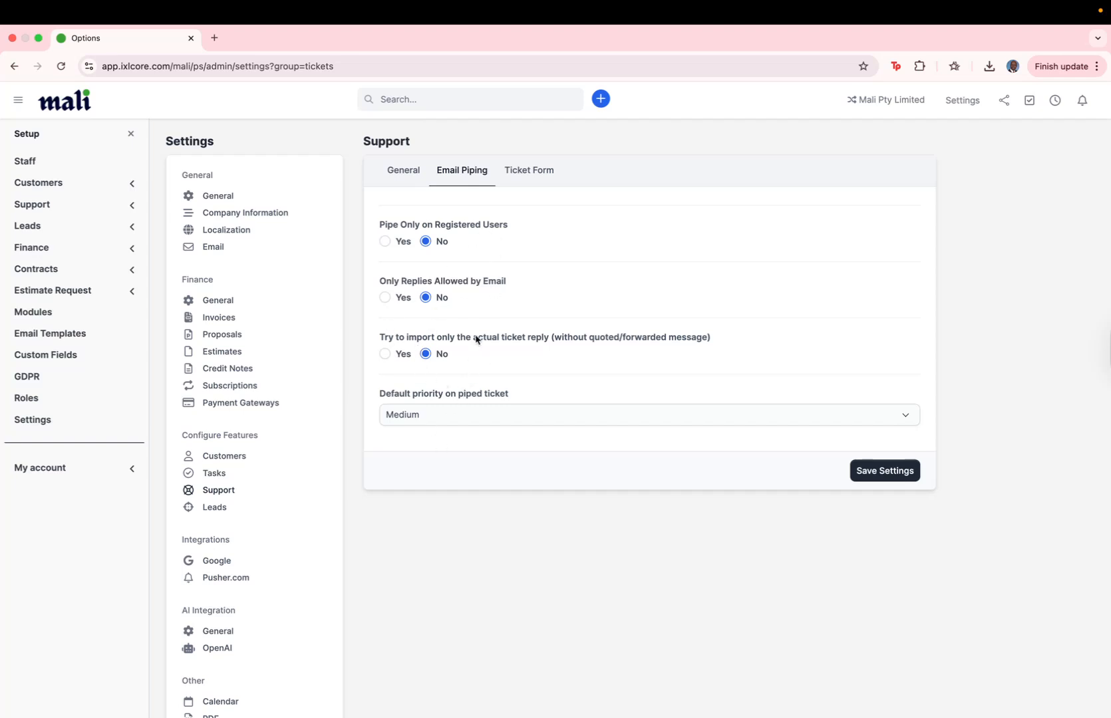
{"action": "left_click", "coordinate": [521, 177]}
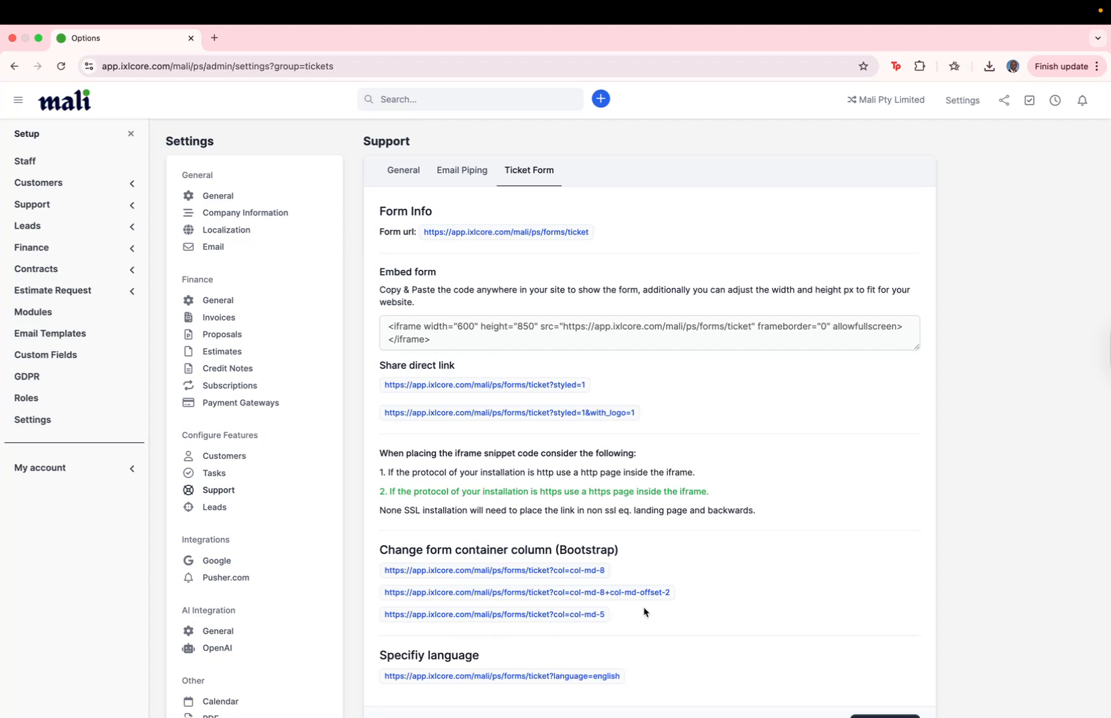
{"action": "scroll", "coordinate": [555, 629], "scroll_direction": "down", "scroll_amount": 2}
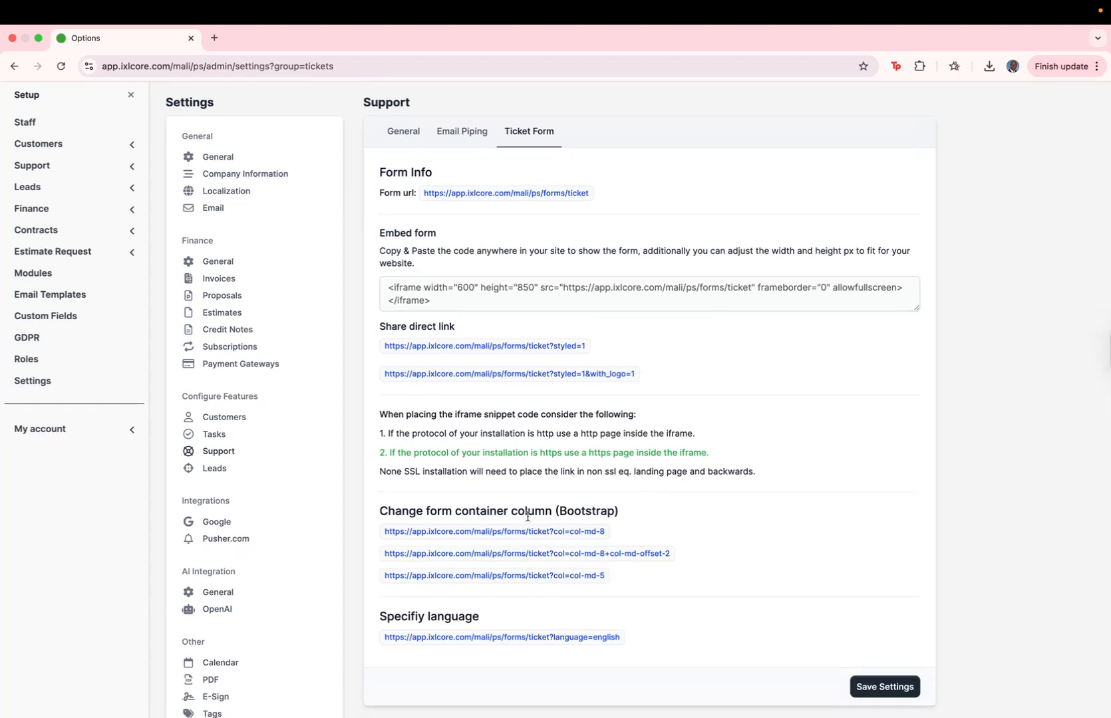
{"action": "right_click", "coordinate": [595, 376]}
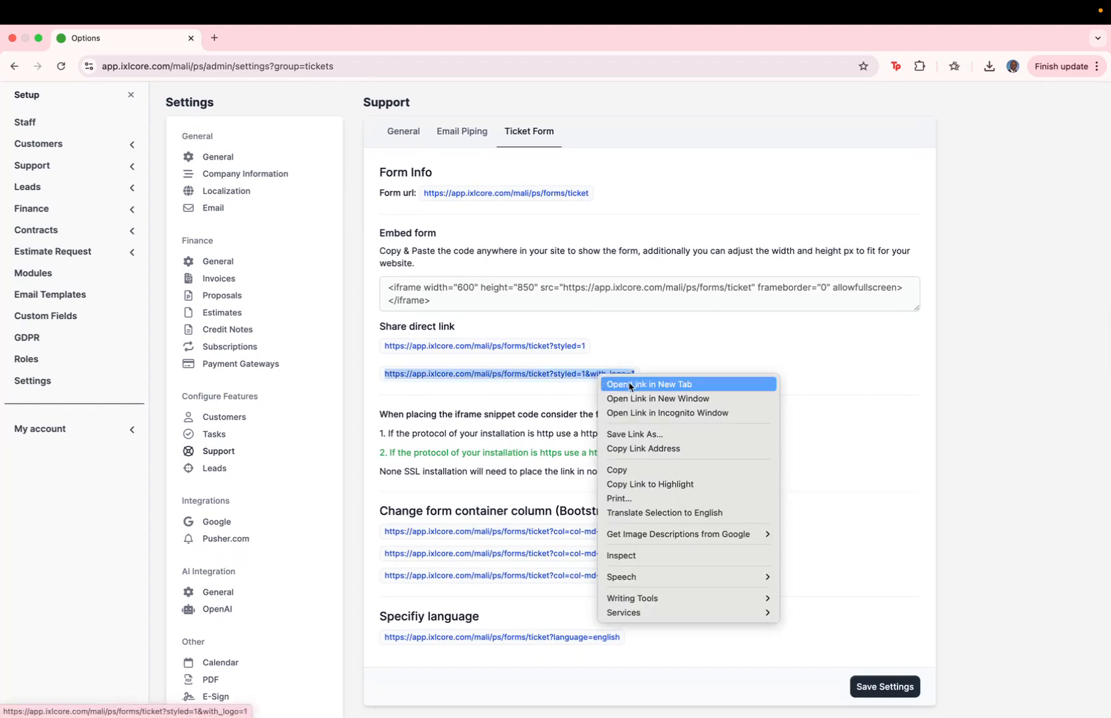
{"action": "left_click", "coordinate": [629, 386]}
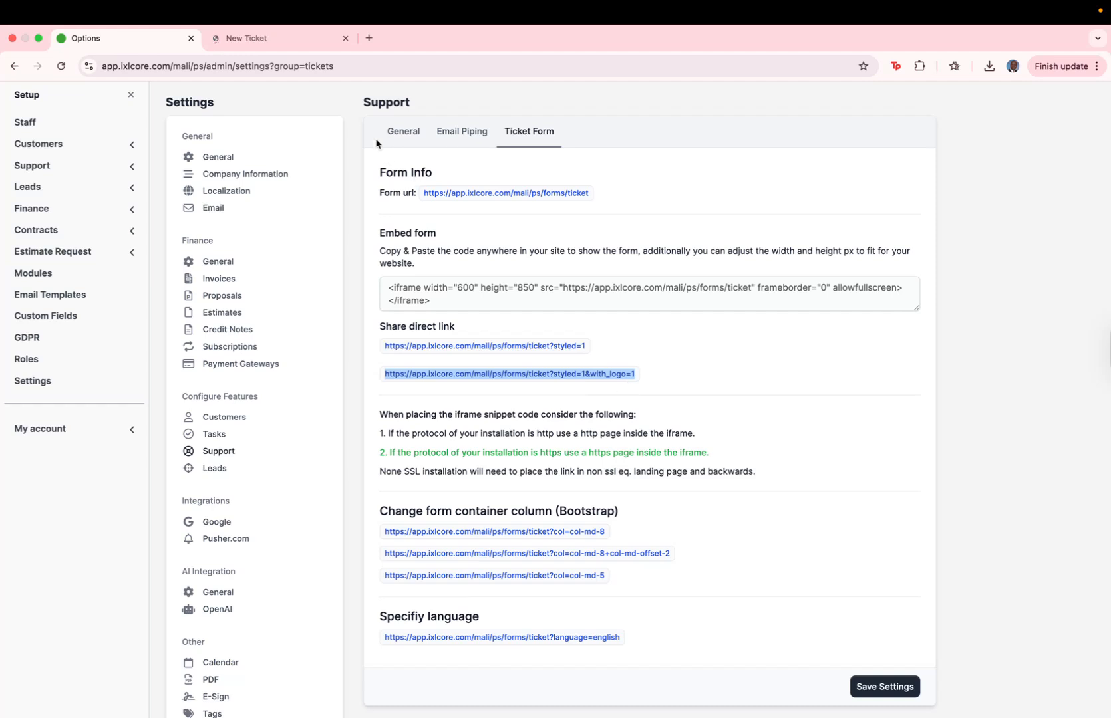
{"action": "left_click", "coordinate": [296, 41]}
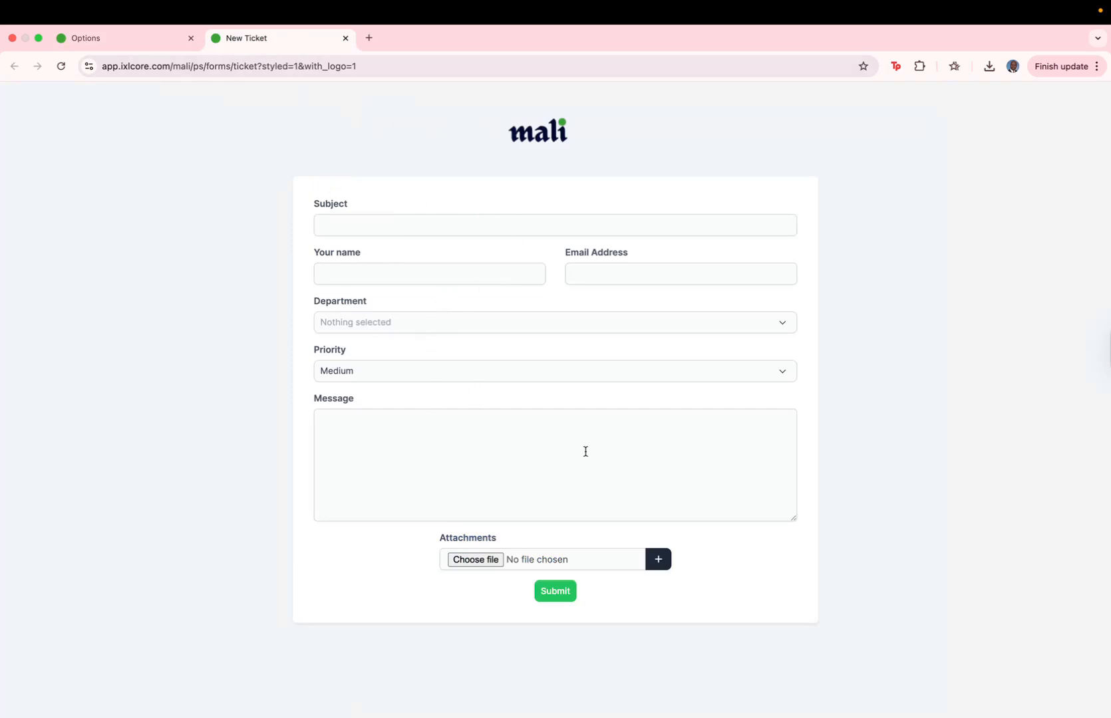
{"action": "left_click", "coordinate": [451, 329]}
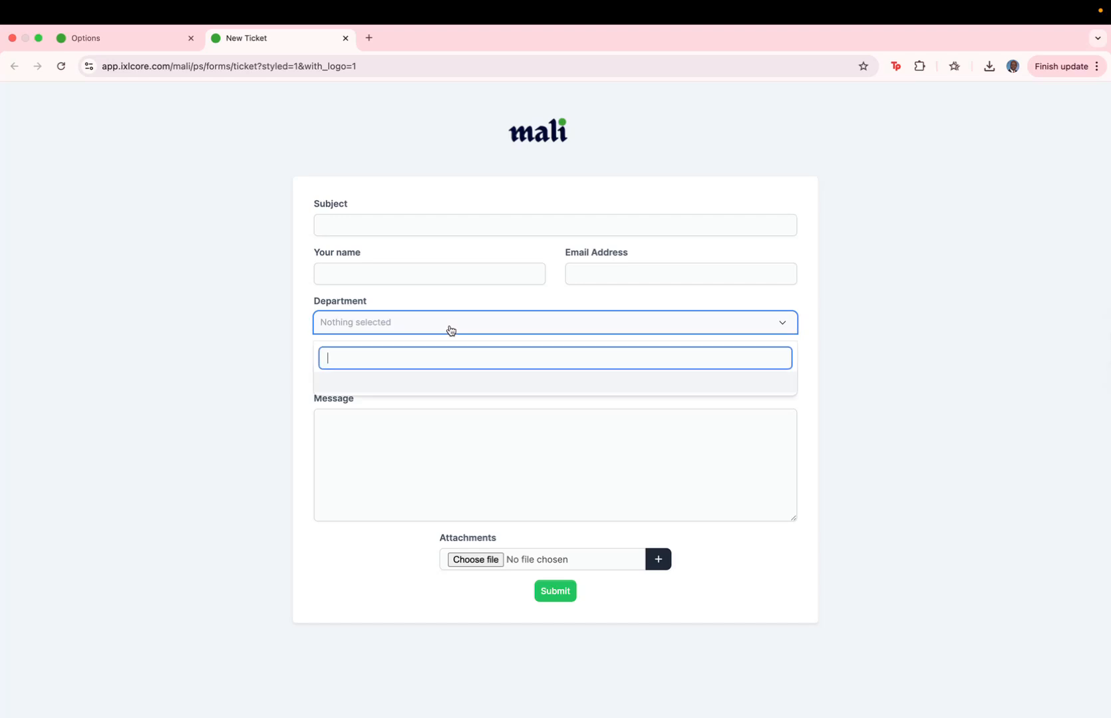
{"action": "left_click", "coordinate": [311, 309]}
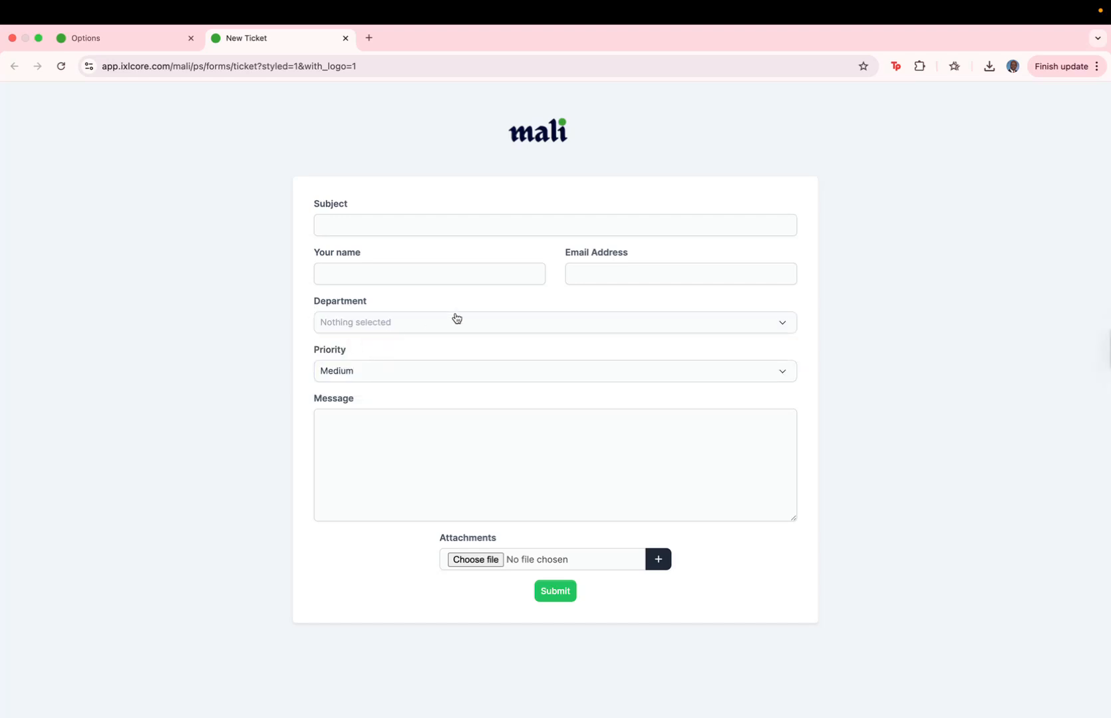
{"action": "left_click", "coordinate": [346, 42]}
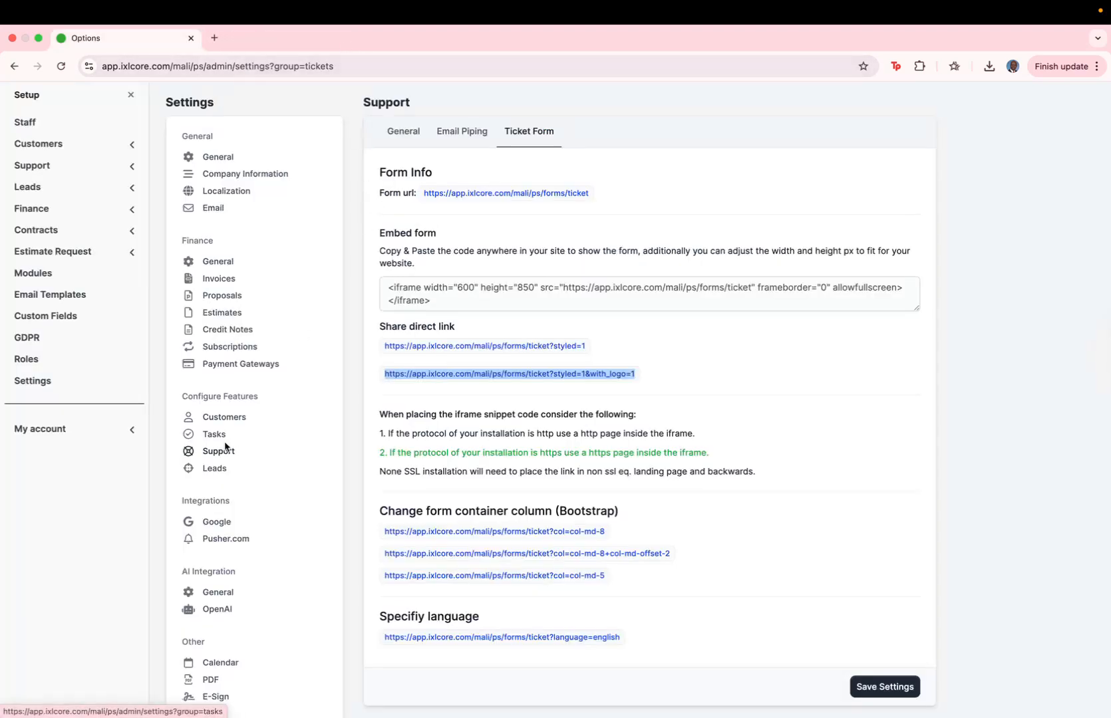
- Review the Leads settings, leaving Default status and Default source unselected
{"action": "left_click", "coordinate": [220, 470]}
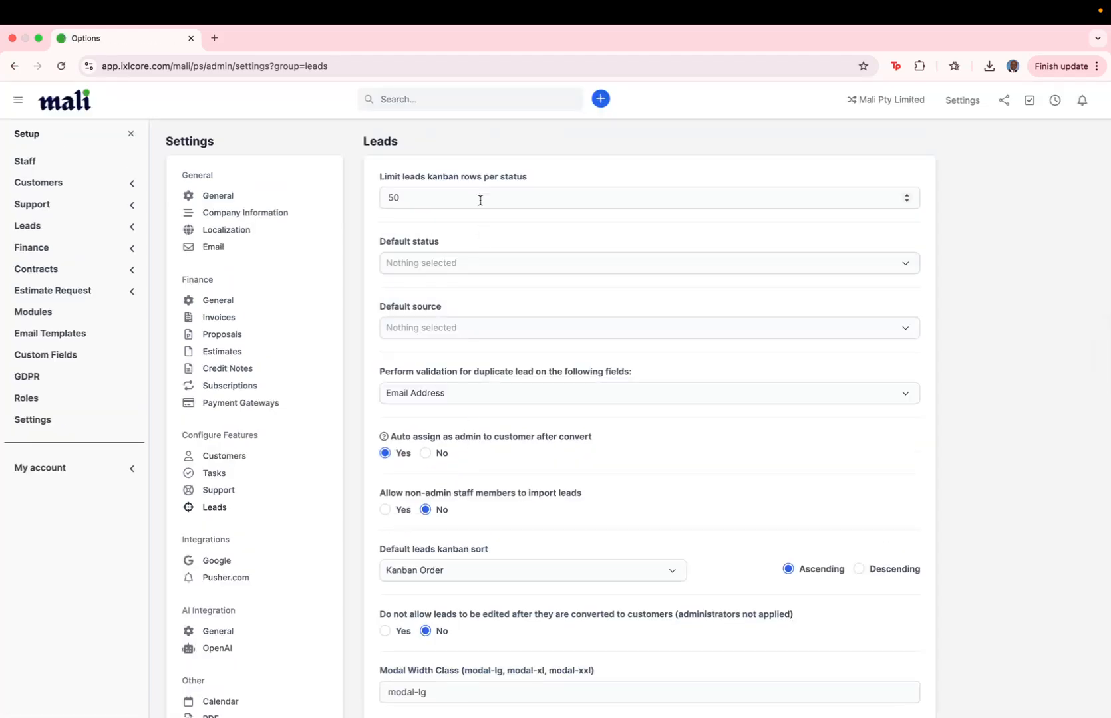
{"action": "scroll", "coordinate": [494, 304], "scroll_direction": "down", "scroll_amount": 1}
{"action": "left_click", "coordinate": [439, 229]}
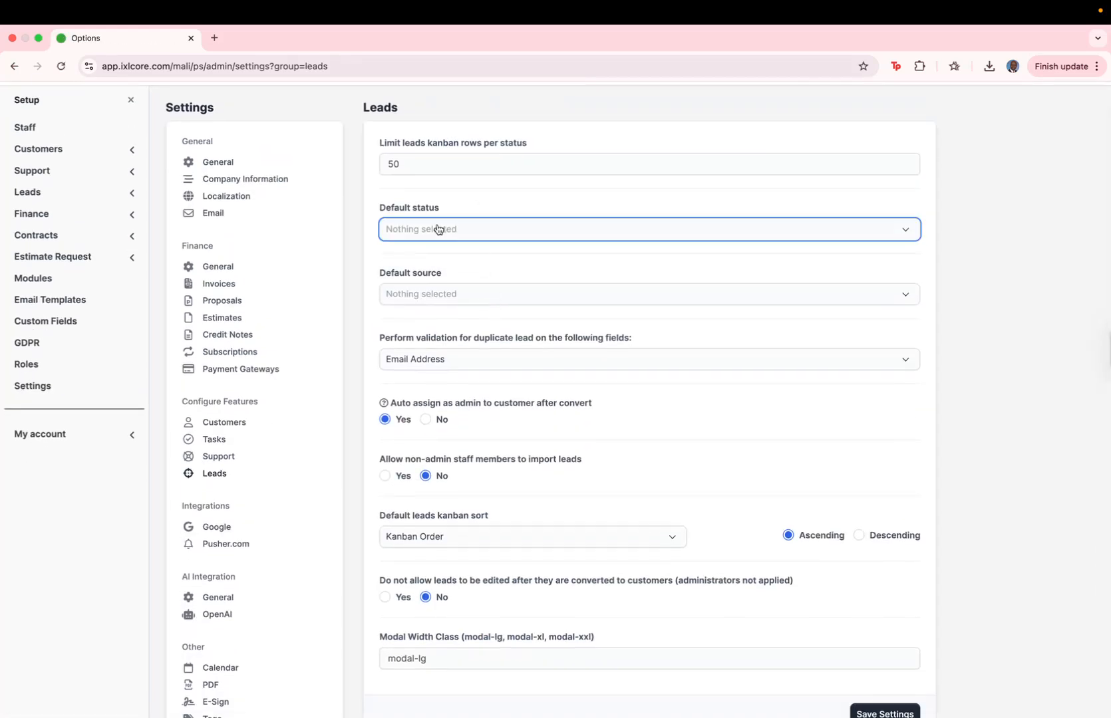
{"action": "left_click", "coordinate": [496, 201]}
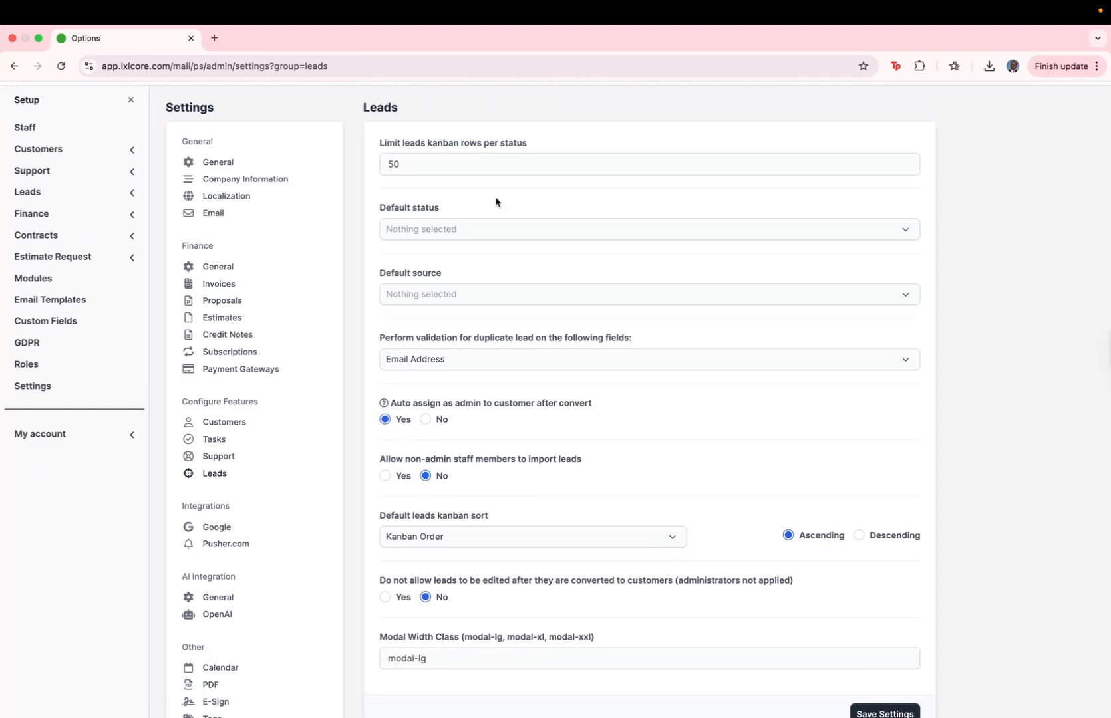
{"action": "left_click", "coordinate": [444, 292]}
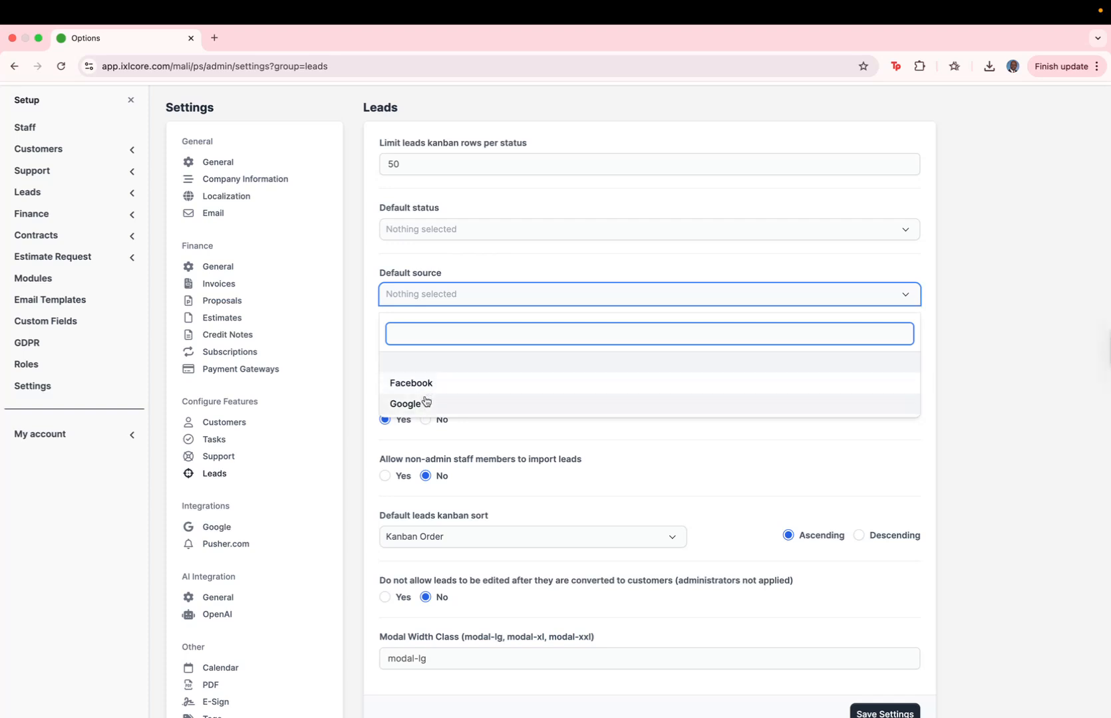
{"action": "left_click", "coordinate": [451, 273]}
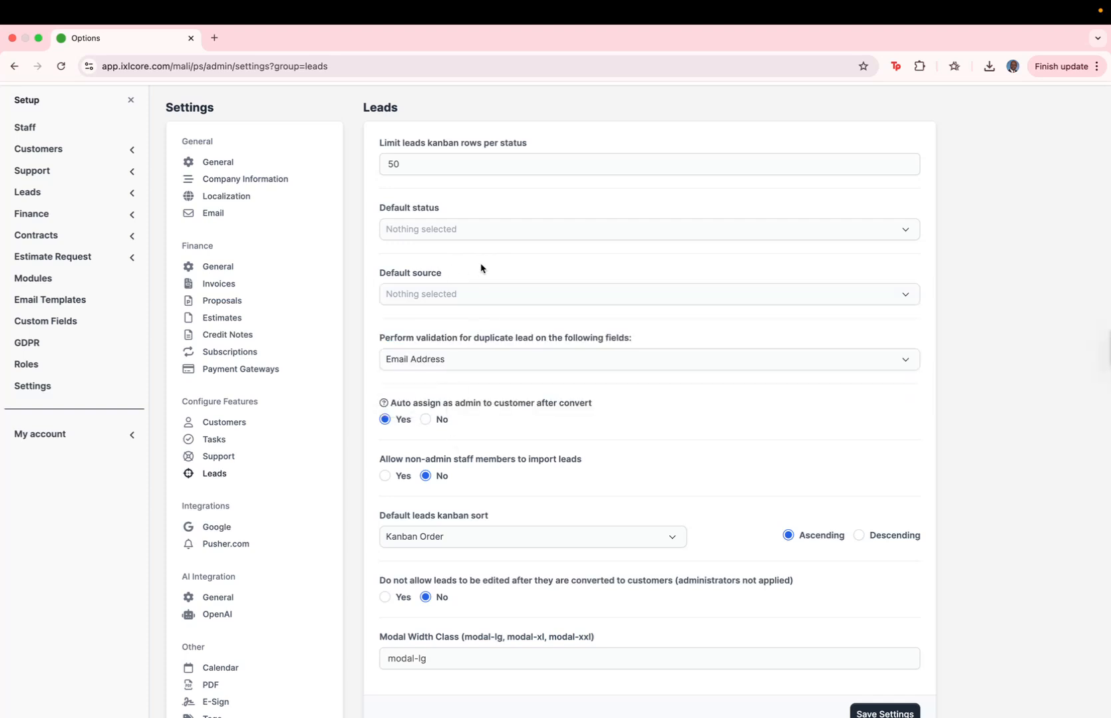
{"action": "scroll", "coordinate": [471, 377], "scroll_direction": "down", "scroll_amount": 5}
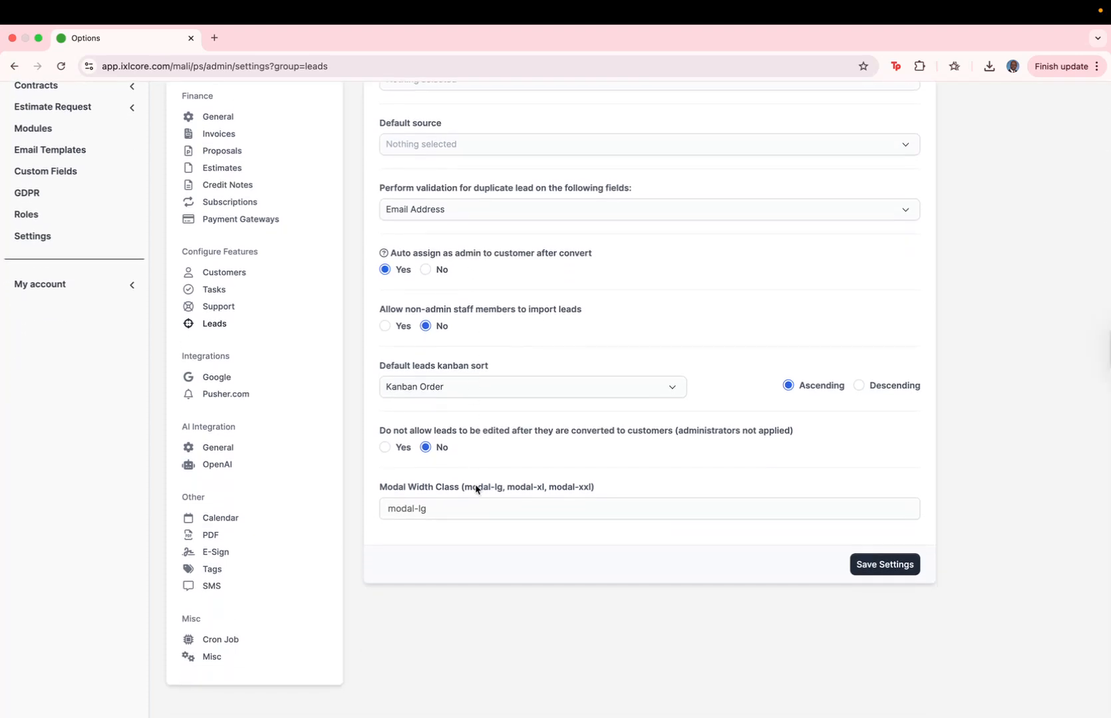
{"action": "scroll", "coordinate": [497, 536], "scroll_direction": "up", "scroll_amount": 6}
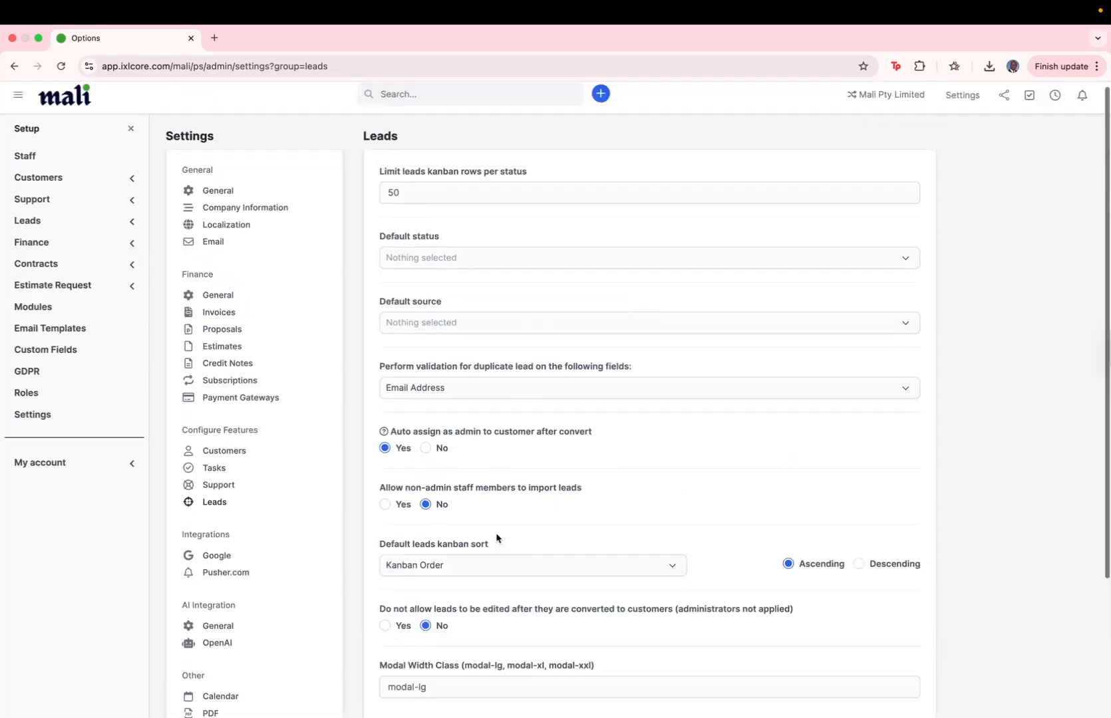
{"action": "scroll", "coordinate": [497, 538], "scroll_direction": "down", "scroll_amount": 4}
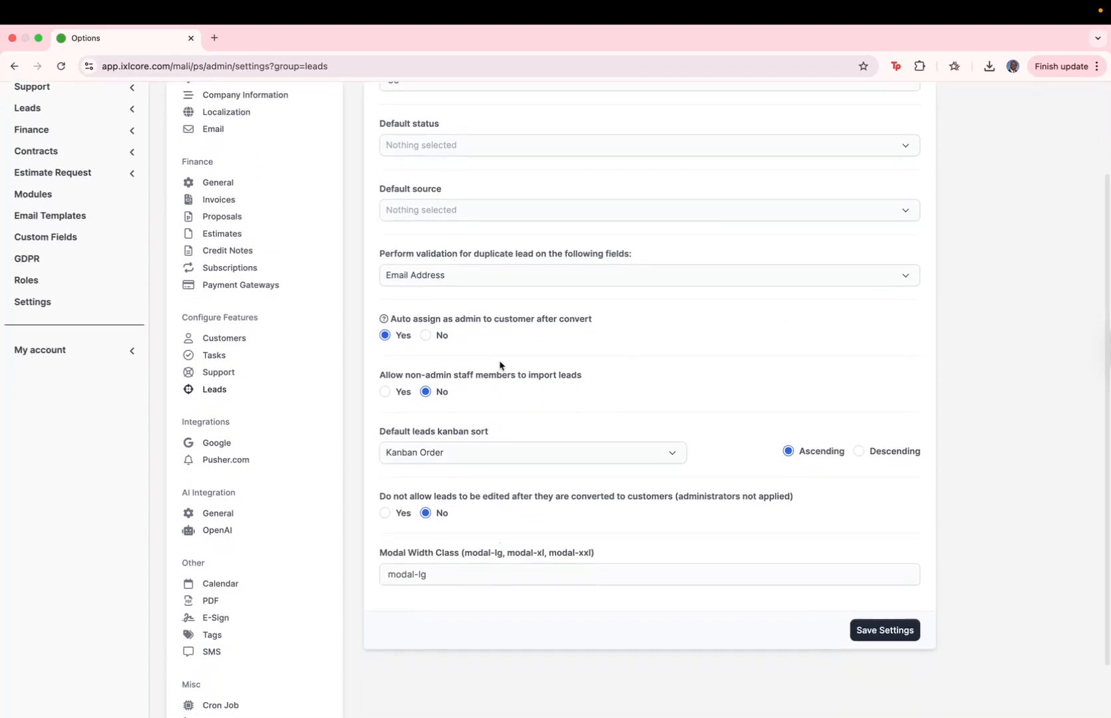
{"action": "scroll", "coordinate": [300, 382], "scroll_direction": "up", "scroll_amount": 4}
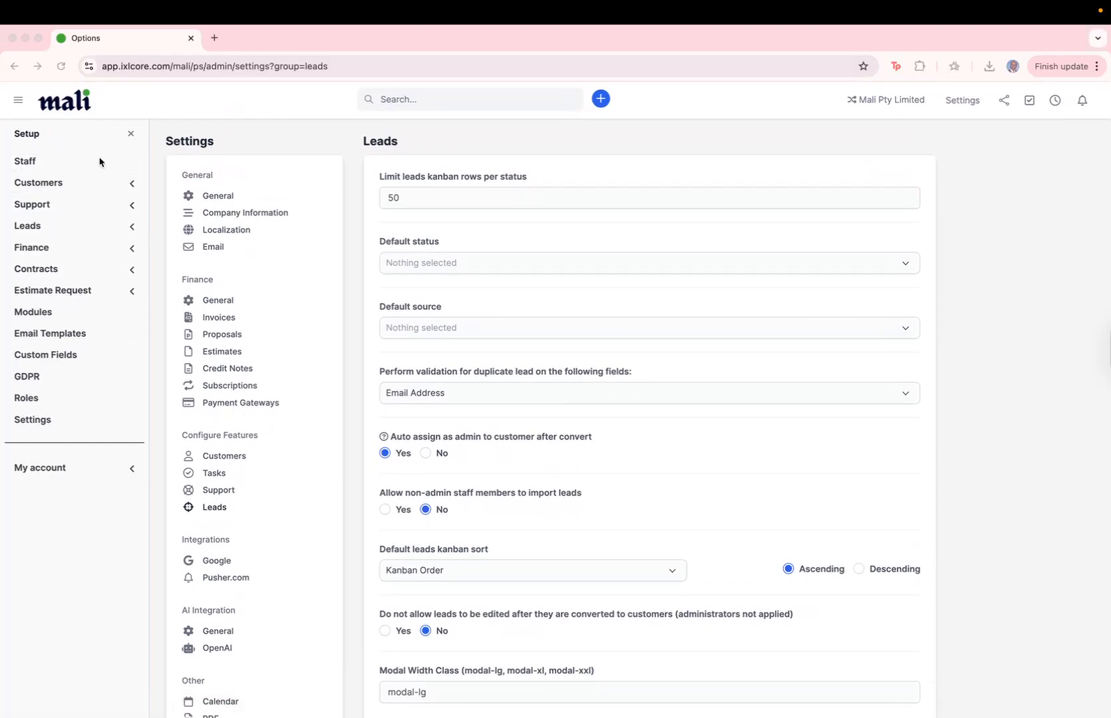
{"action": "left_click", "coordinate": [131, 183]}
- Add two customer groups named 'Services' and 'Product'
{"action": "left_click", "coordinate": [57, 202]}
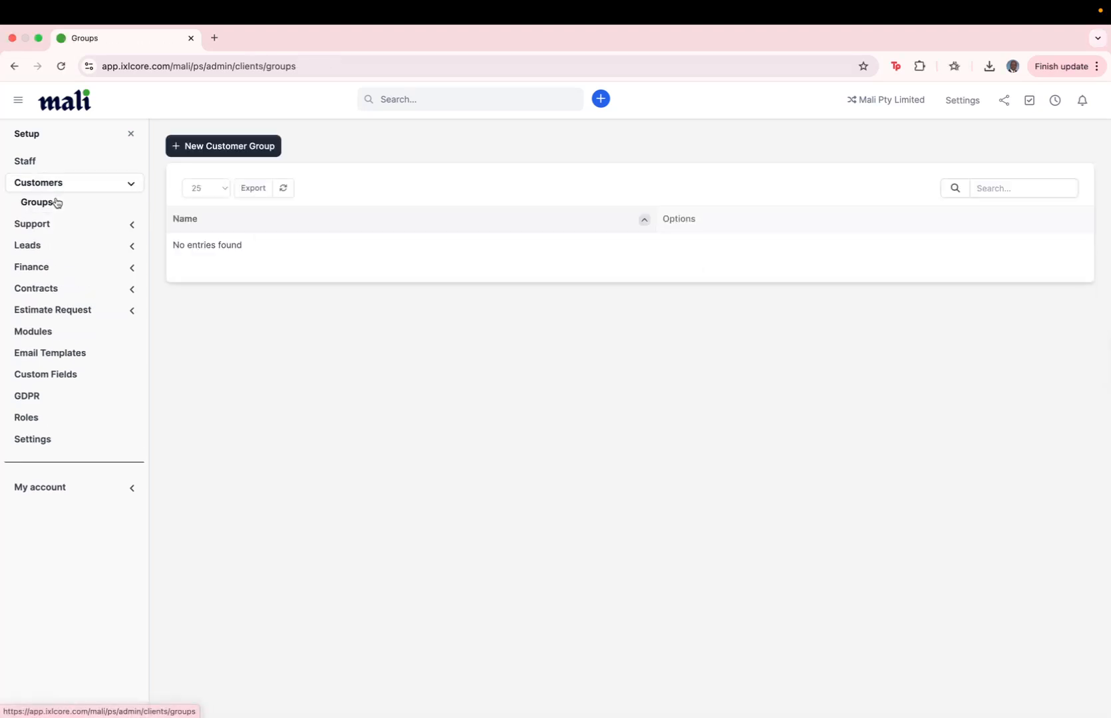
{"action": "left_click", "coordinate": [206, 150]}
{"action": "left_click", "coordinate": [405, 193]}
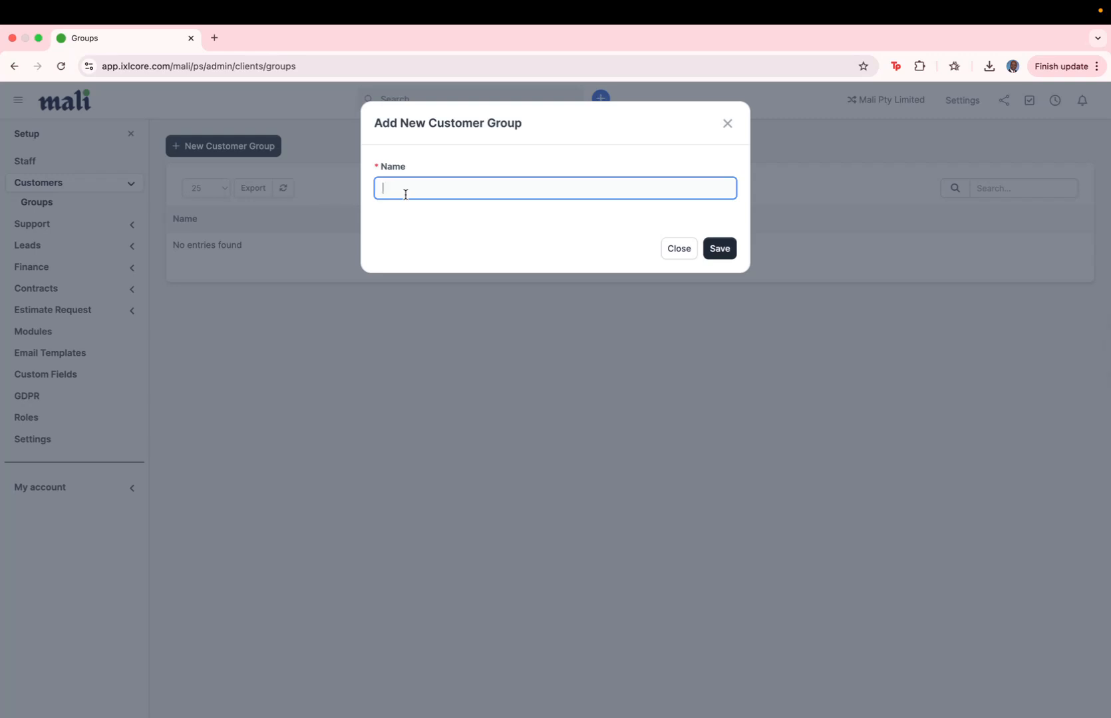
{"action": "type", "text": "Services"}
{"action": "left_click", "coordinate": [723, 253]}
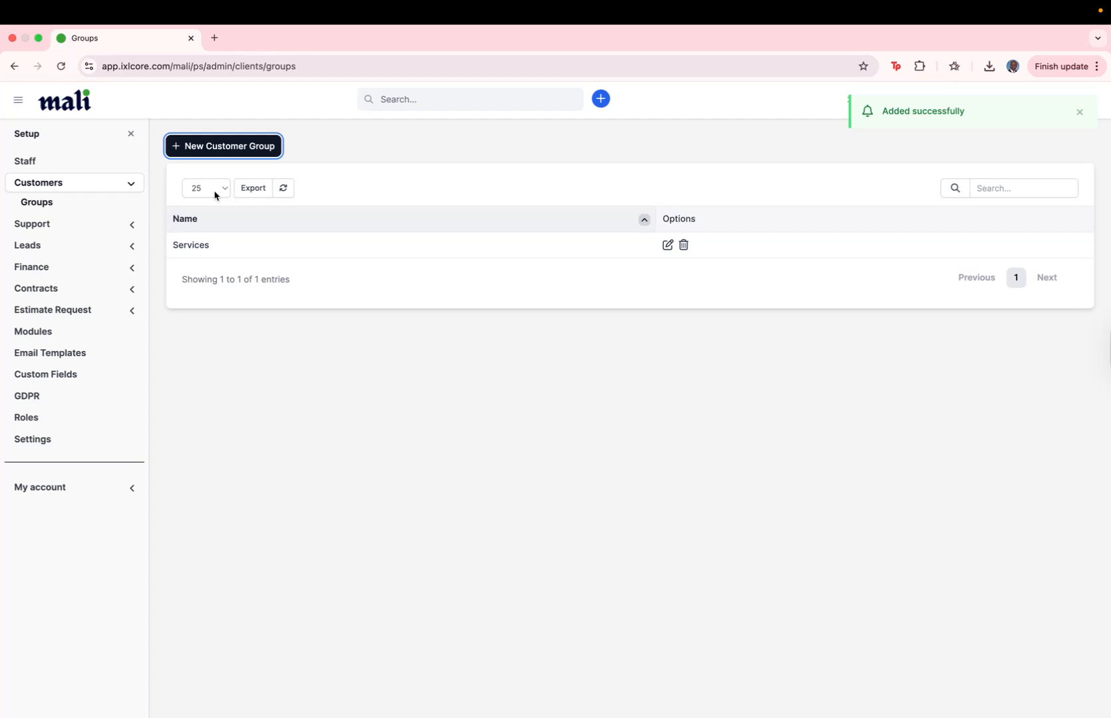
{"action": "left_click", "coordinate": [205, 151]}
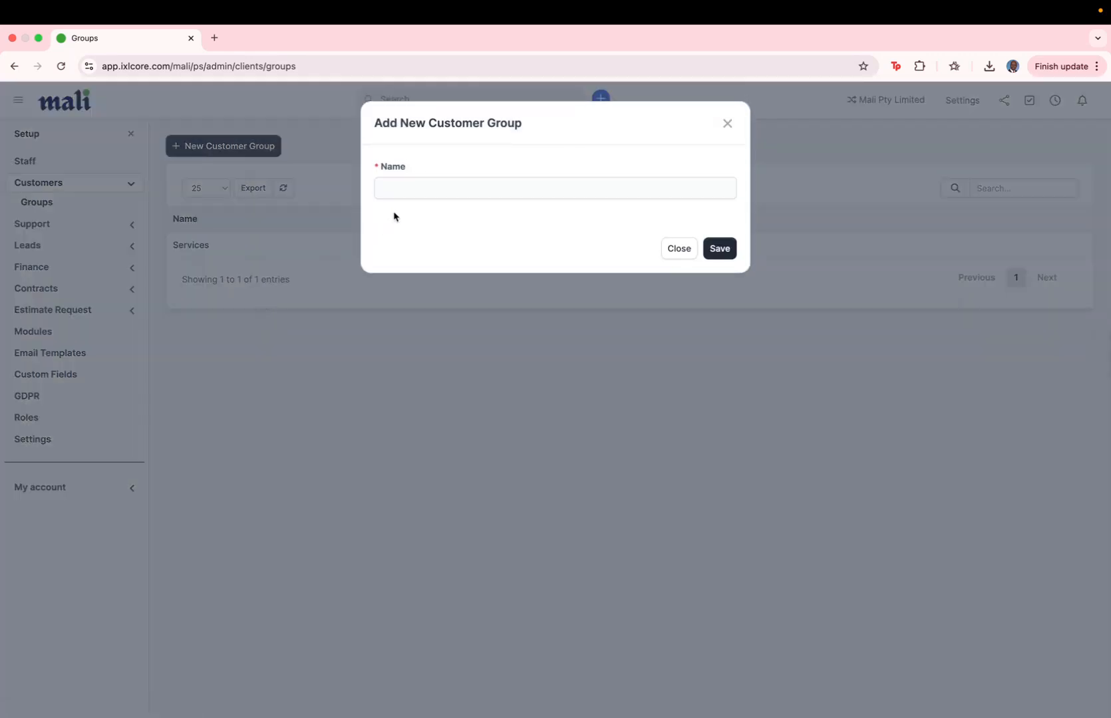
{"action": "left_click", "coordinate": [405, 191]}
{"action": "type", "text": "Product"}
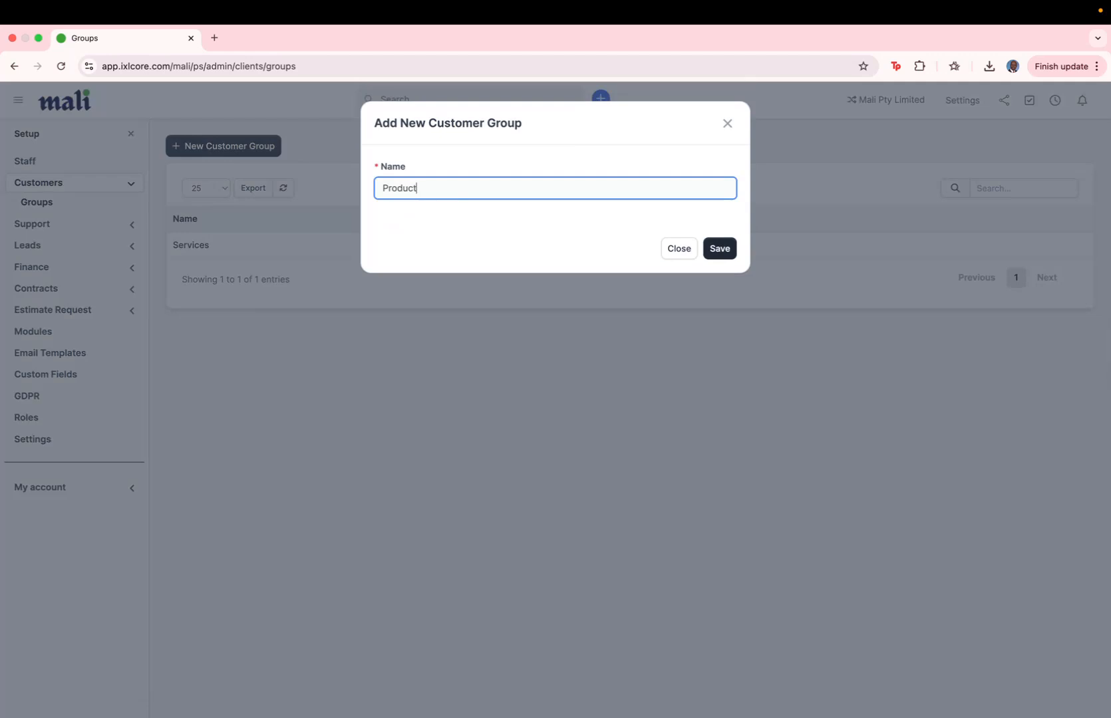
{"action": "left_click", "coordinate": [724, 247]}
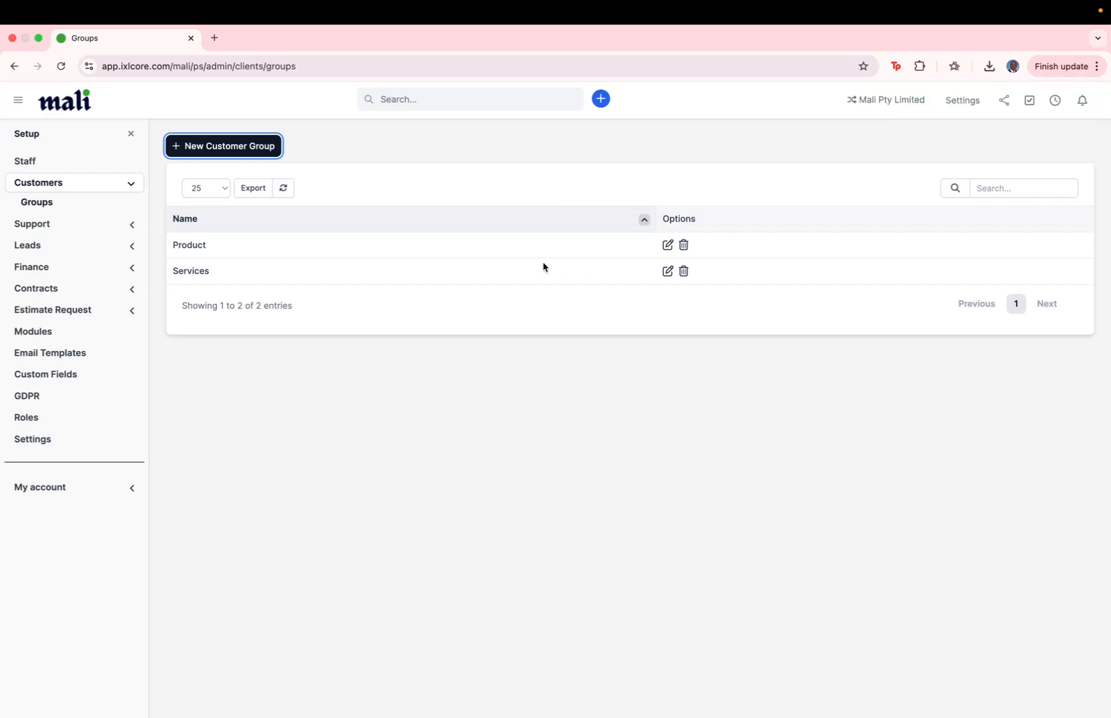
{"action": "left_click", "coordinate": [63, 234]}
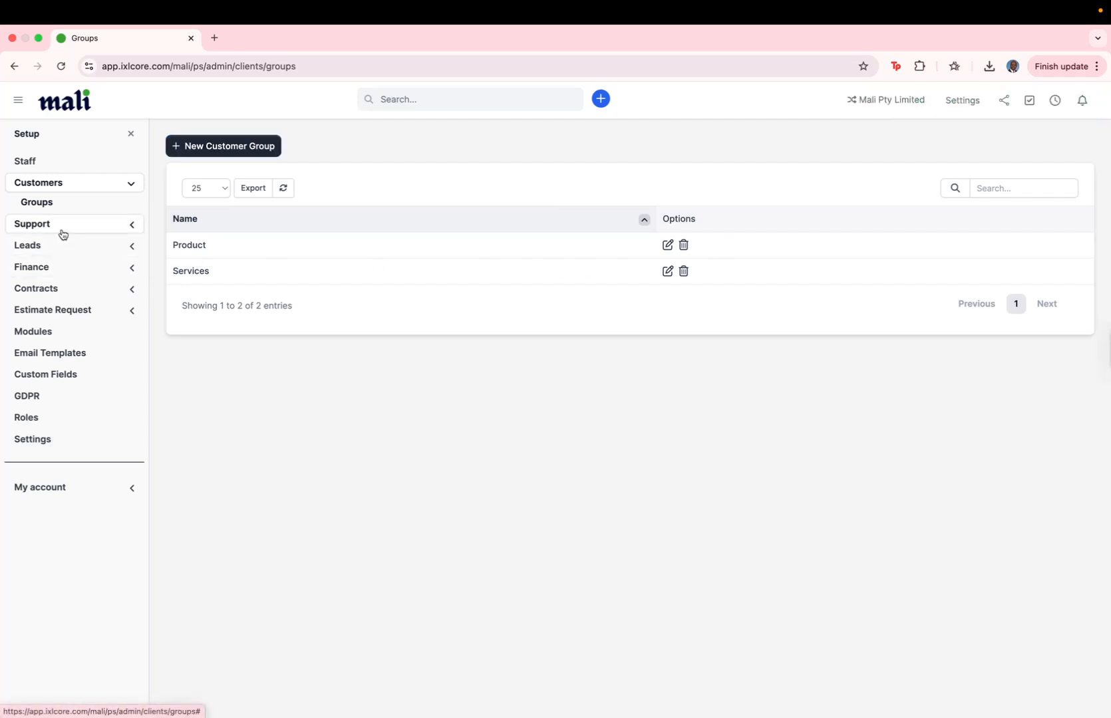
- Start a new support department and enter the support mailbox as its department email
{"action": "left_click", "coordinate": [70, 224]}
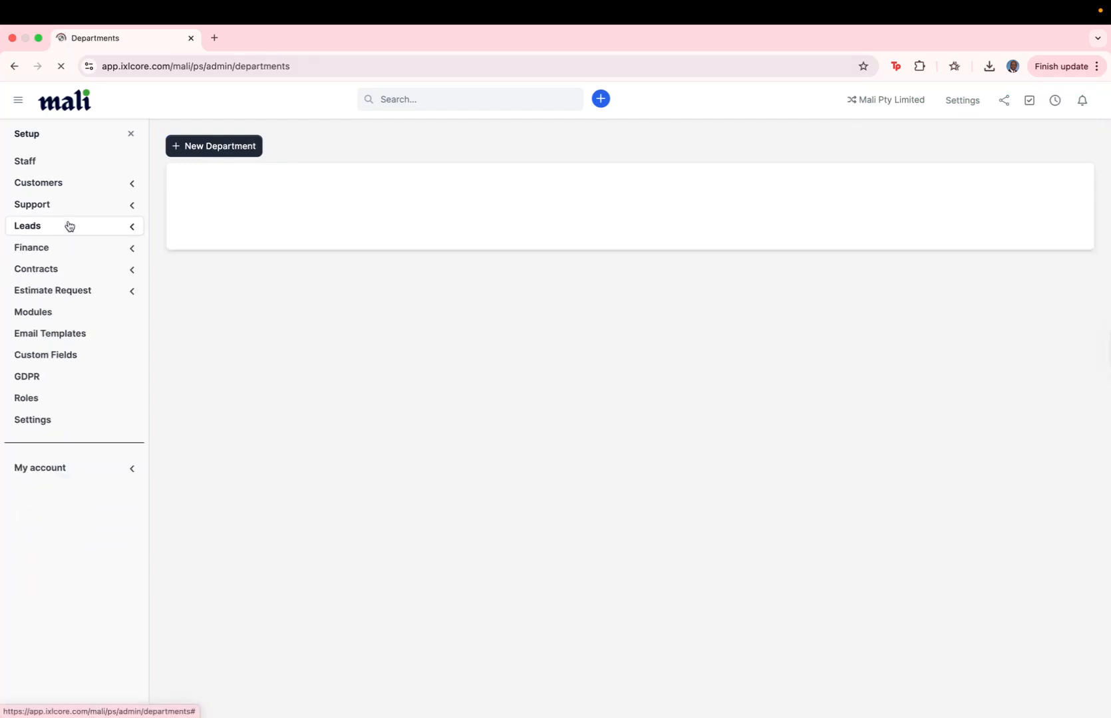
{"action": "left_click", "coordinate": [206, 158]}
{"action": "left_click", "coordinate": [410, 197]}
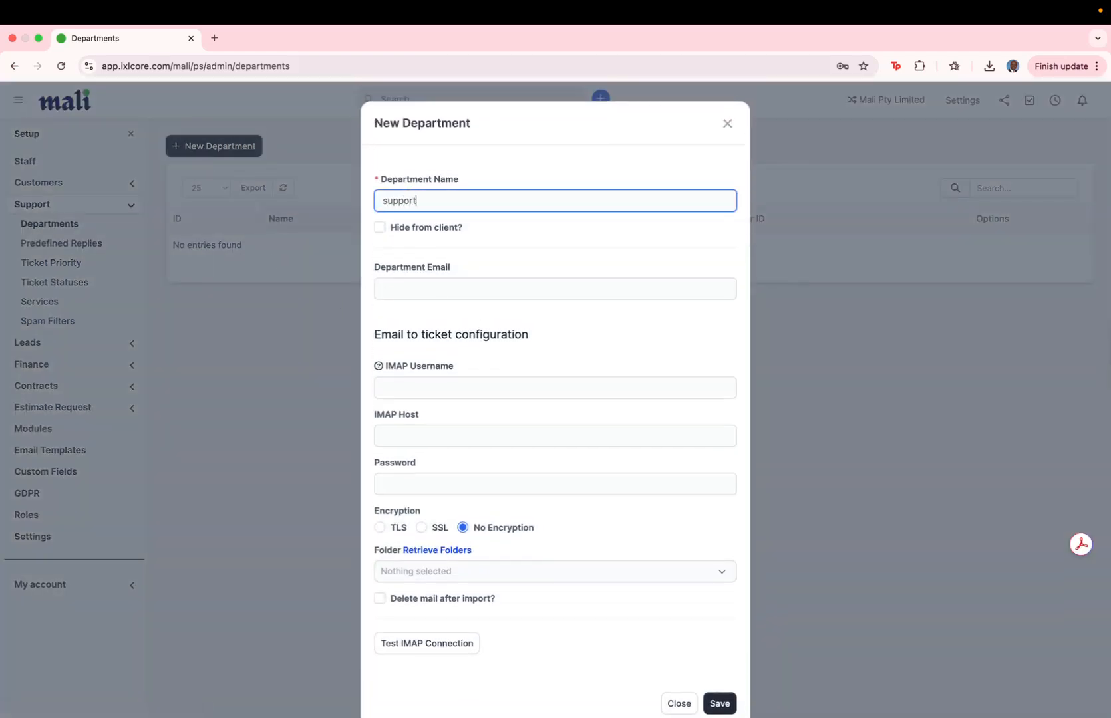
{"action": "left_click", "coordinate": [421, 289]}
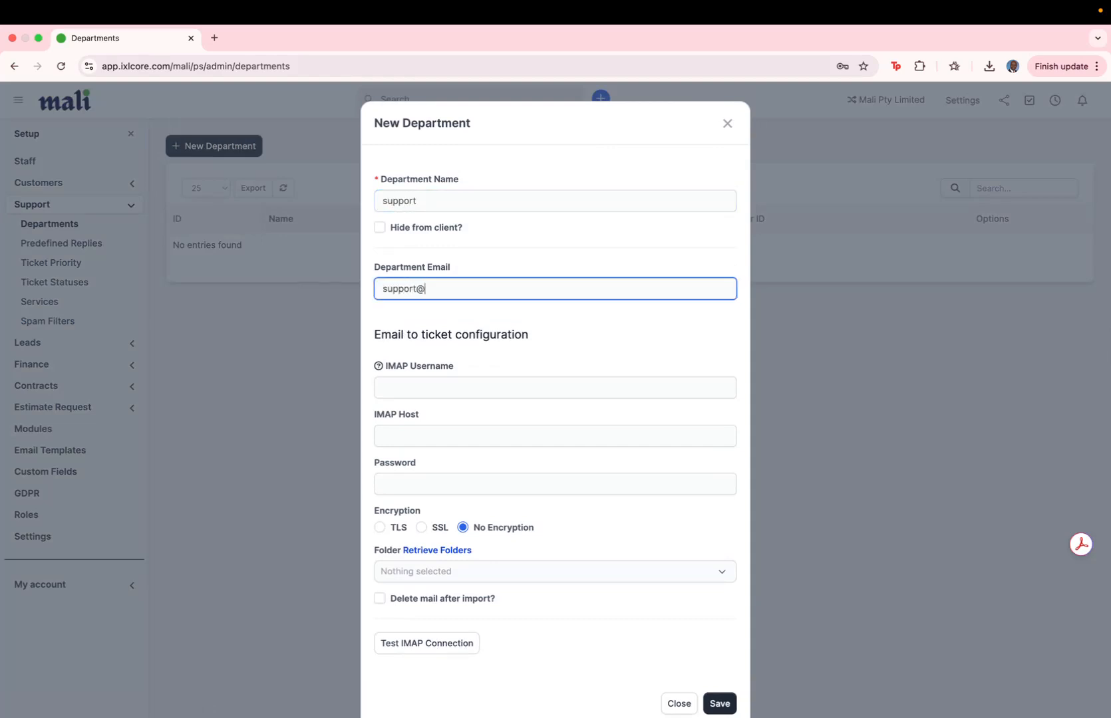
{"action": "left_click_drag", "start_coordinate": [504, 286], "coordinate": [381, 289]}
{"action": "key", "text": "super+c"}
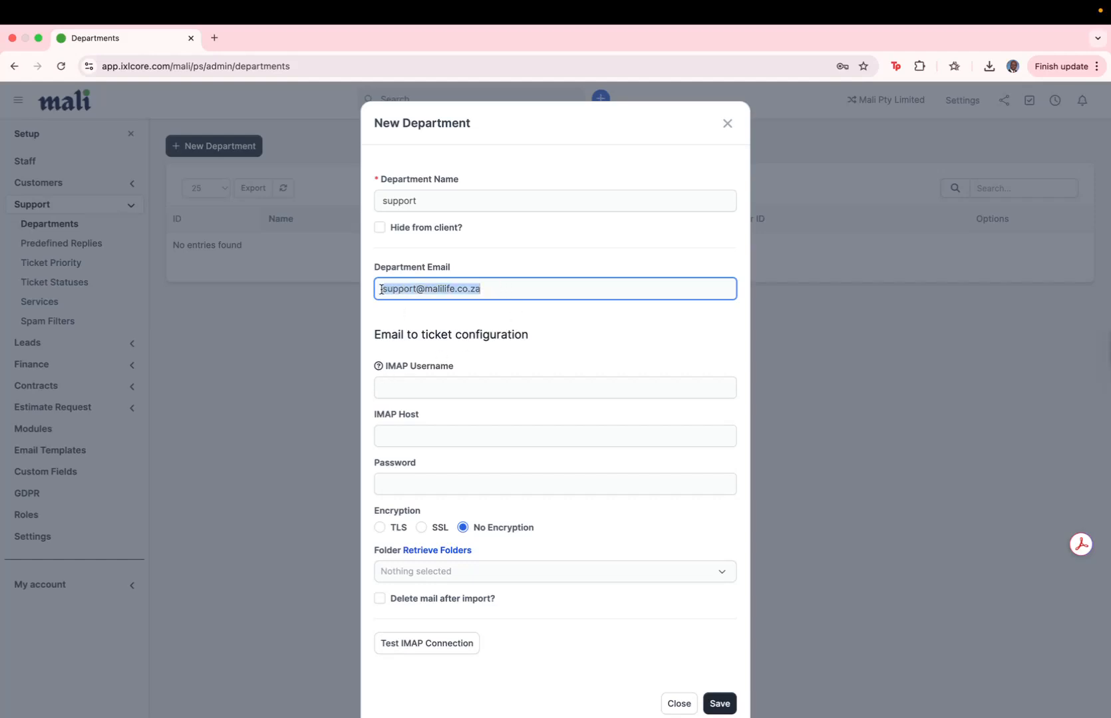
- Set the IMAP username, host mail.malilife.co.za, password and SSL encryption, then save
{"action": "left_click", "coordinate": [393, 383]}
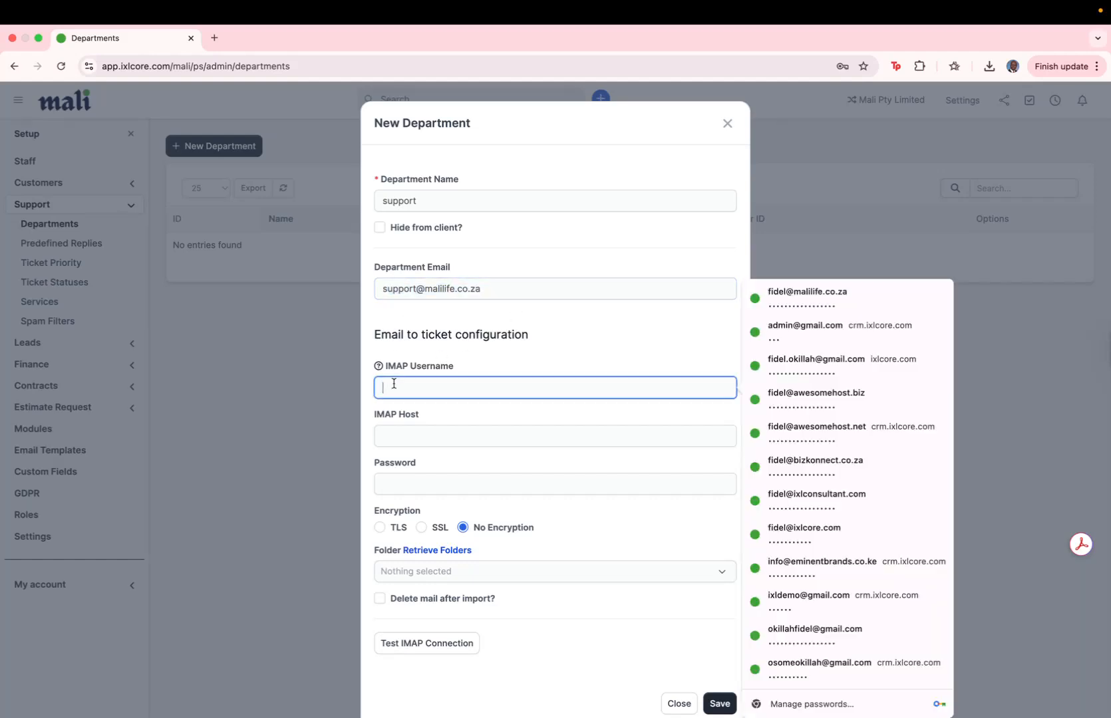
{"action": "key", "text": "super+v"}
{"action": "left_click", "coordinate": [421, 438]}
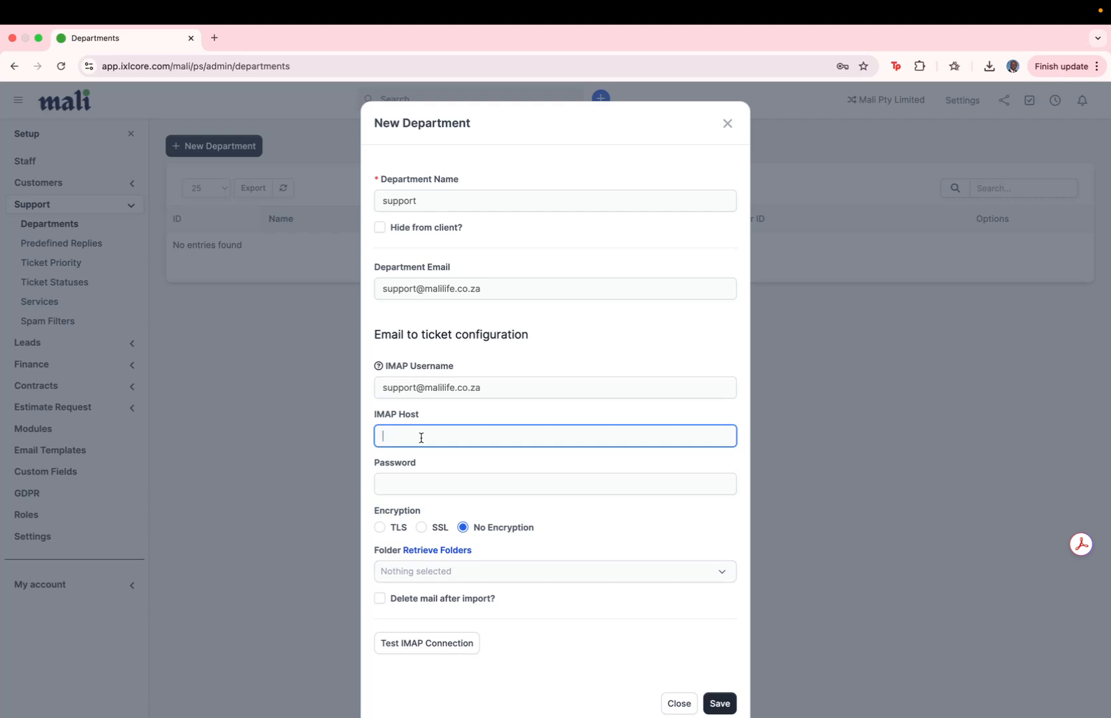
{"action": "type", "text": "mail.malilife.co.za"}
{"action": "left_click", "coordinate": [431, 475]}
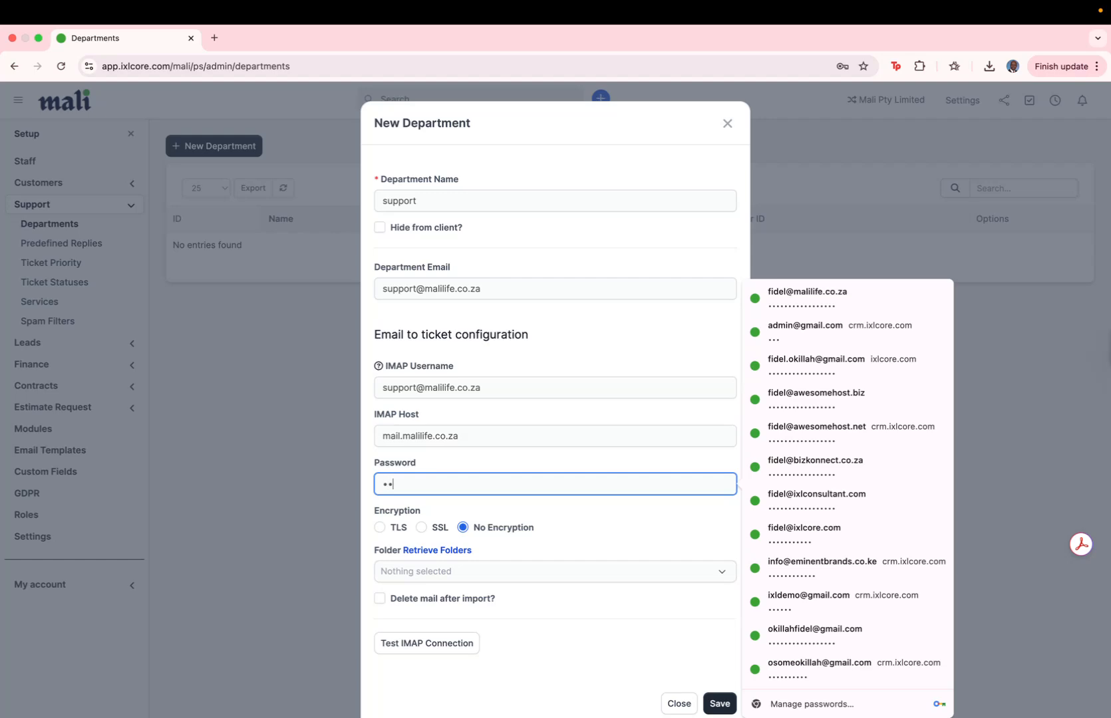
{"action": "type", "text": "•••••"}
{"action": "left_click", "coordinate": [421, 527]}
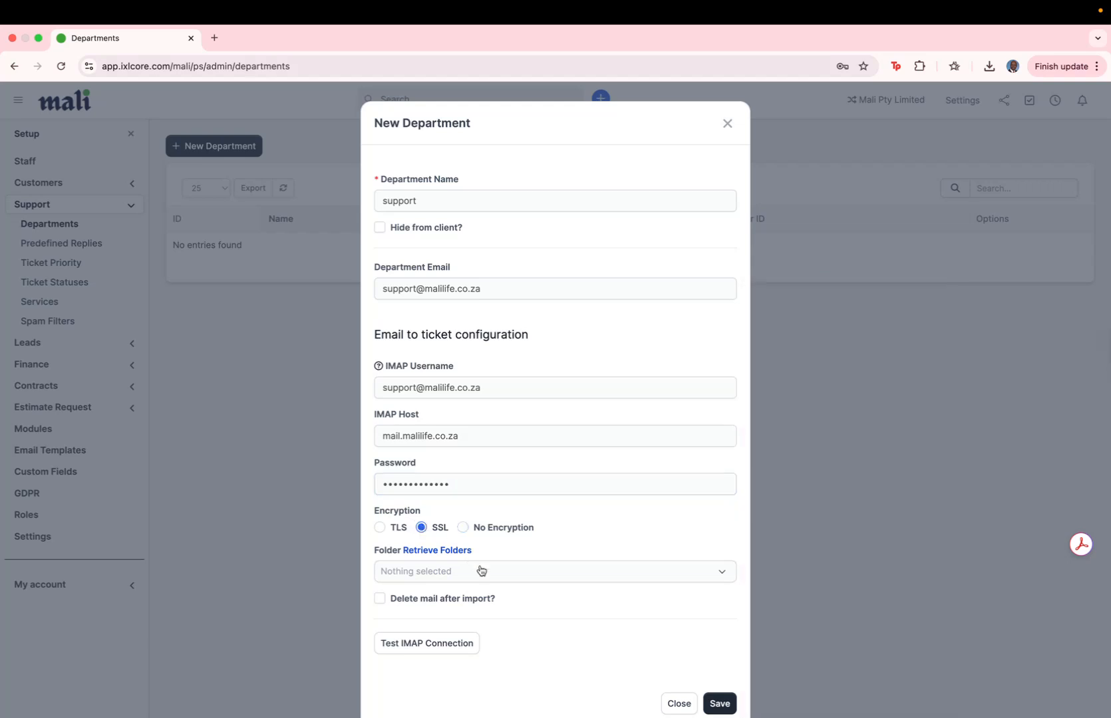
{"action": "left_click", "coordinate": [719, 704]}
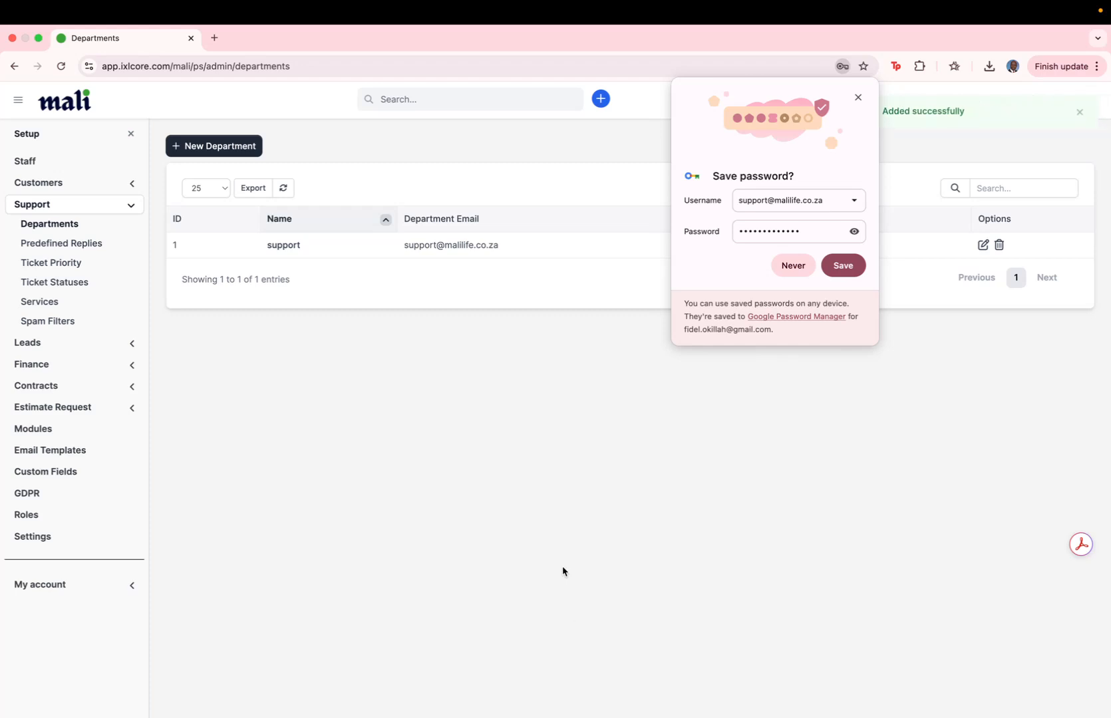
- Reopen the support department, test its IMAP connection, and close the editor
{"action": "left_click", "coordinate": [289, 249]}
{"action": "left_click", "coordinate": [426, 641]}
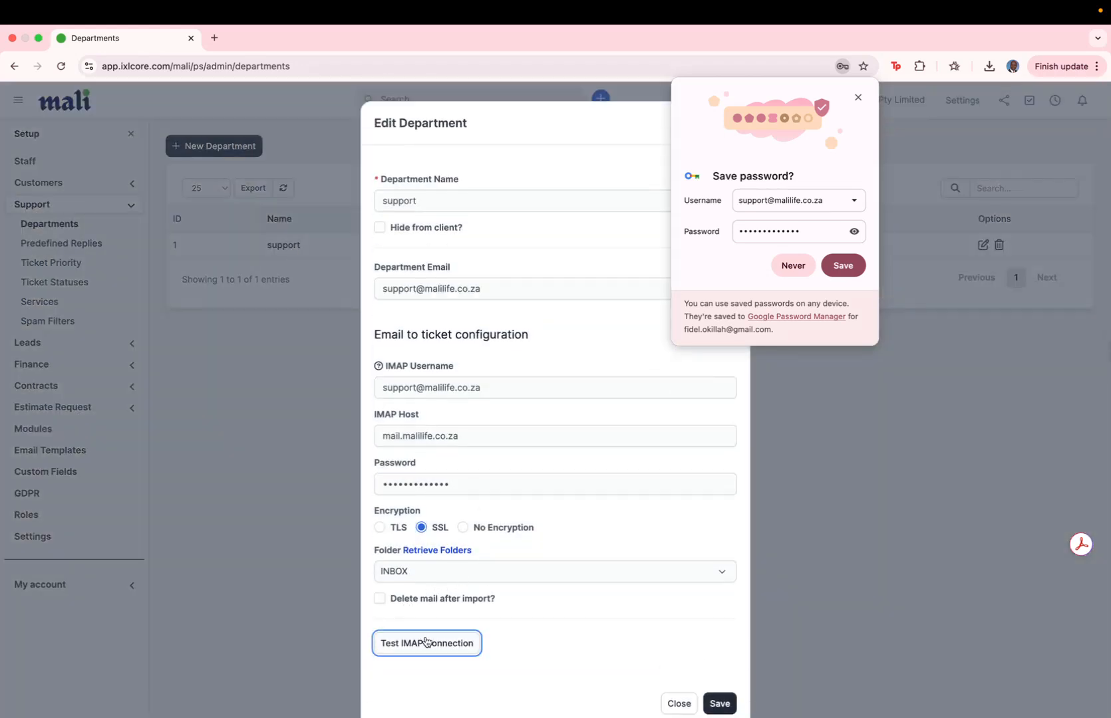
{"action": "left_click", "coordinate": [858, 99]}
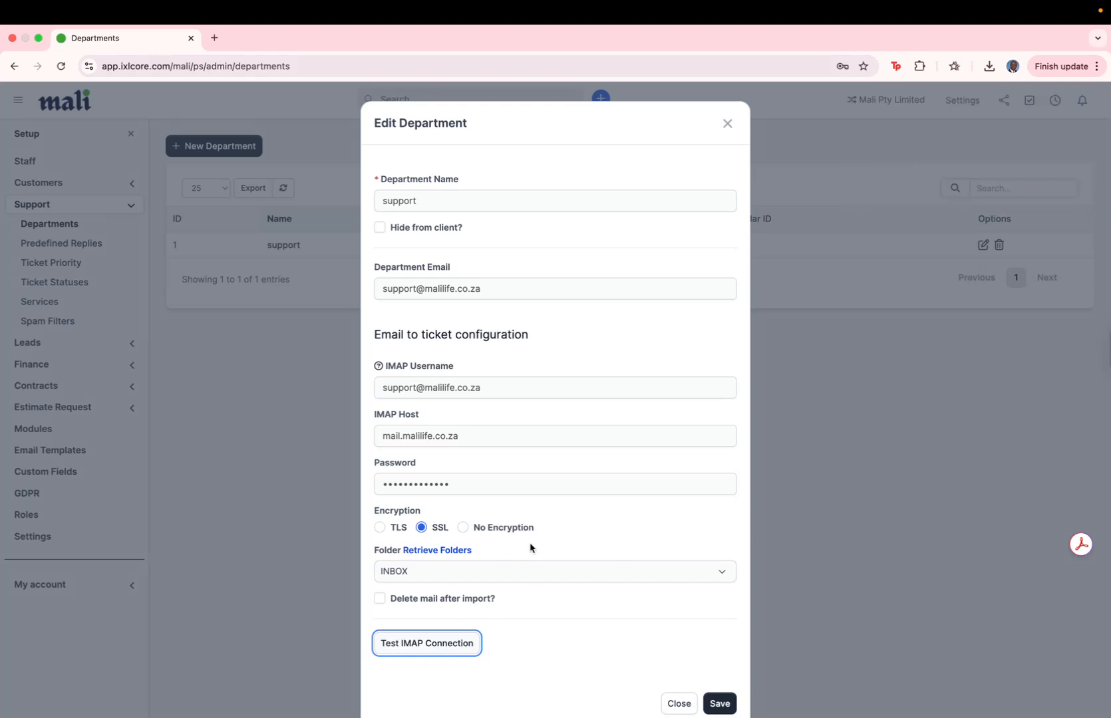
{"action": "left_click", "coordinate": [728, 126]}
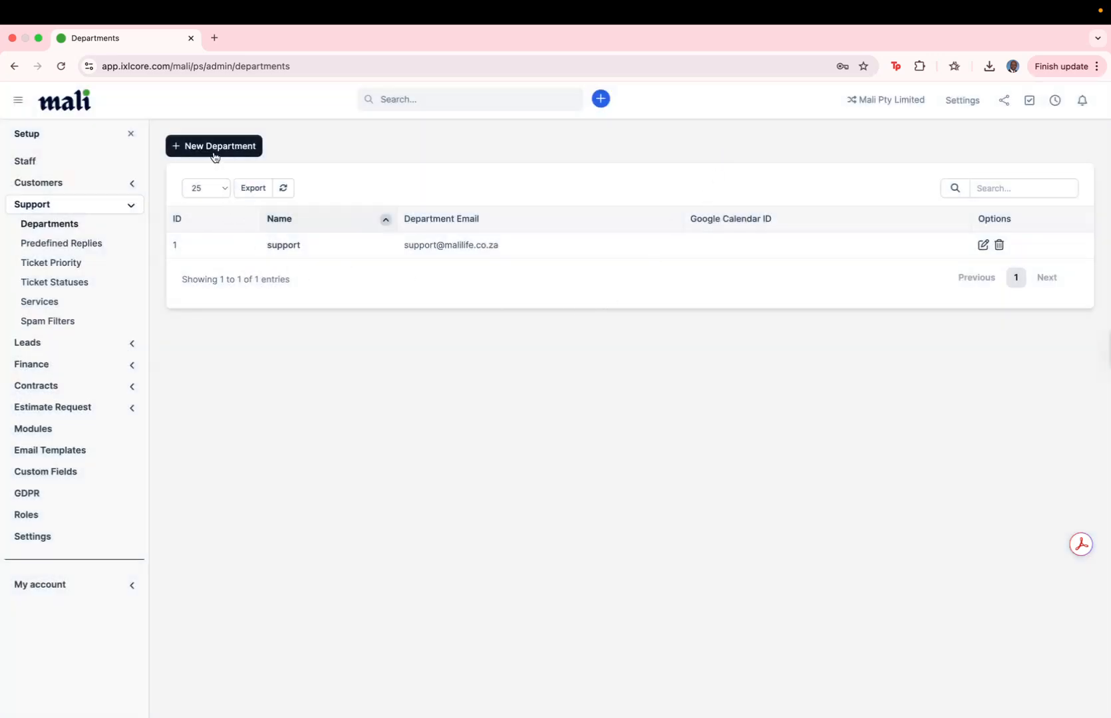
- Create a 'Sales' department with the sales mailbox as its department email
{"action": "left_click", "coordinate": [215, 153]}
{"action": "left_click", "coordinate": [434, 204]}
{"action": "type", "text": "Sales"}
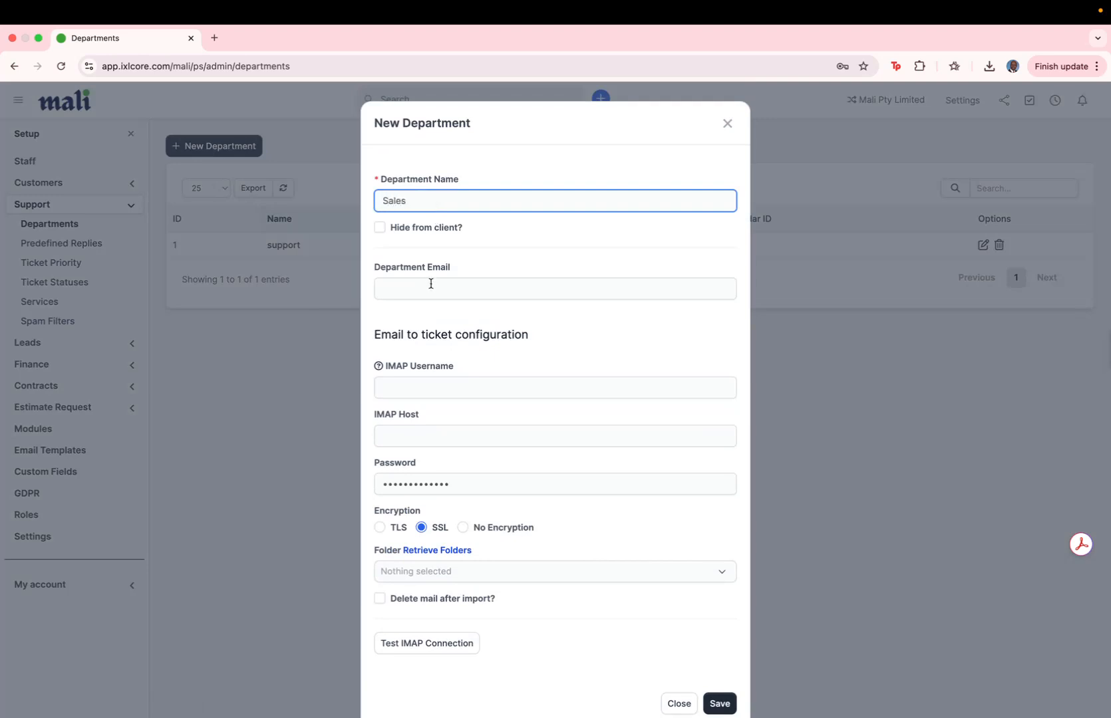
{"action": "left_click", "coordinate": [432, 290]}
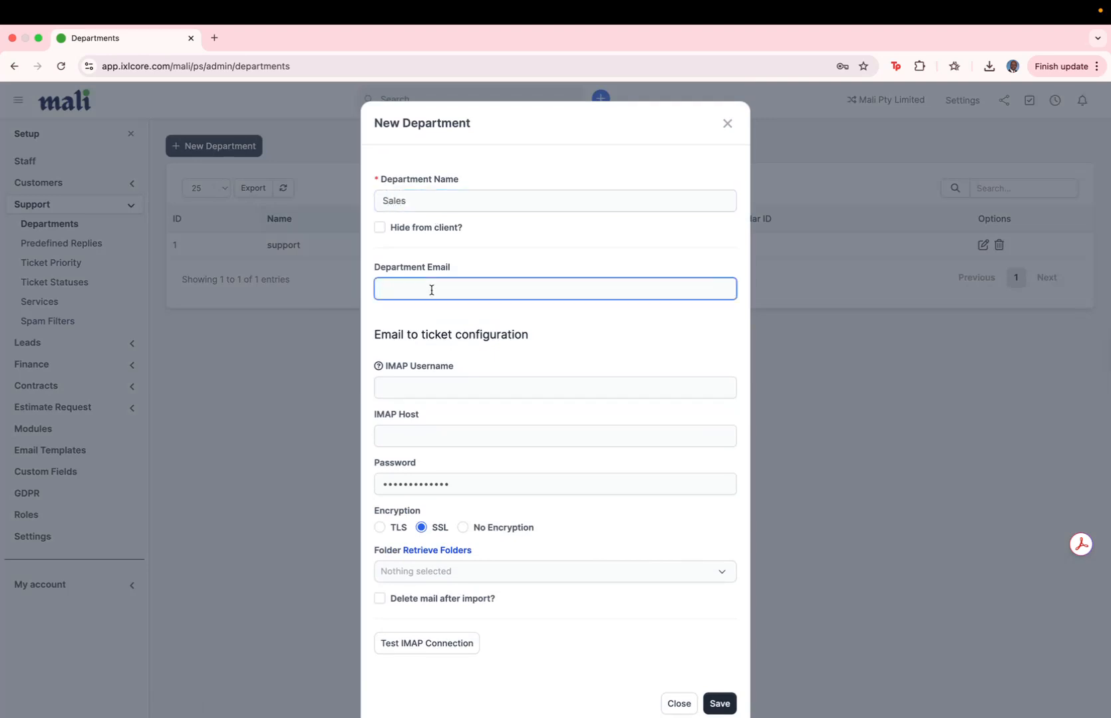
{"action": "left_click", "coordinate": [710, 705]}
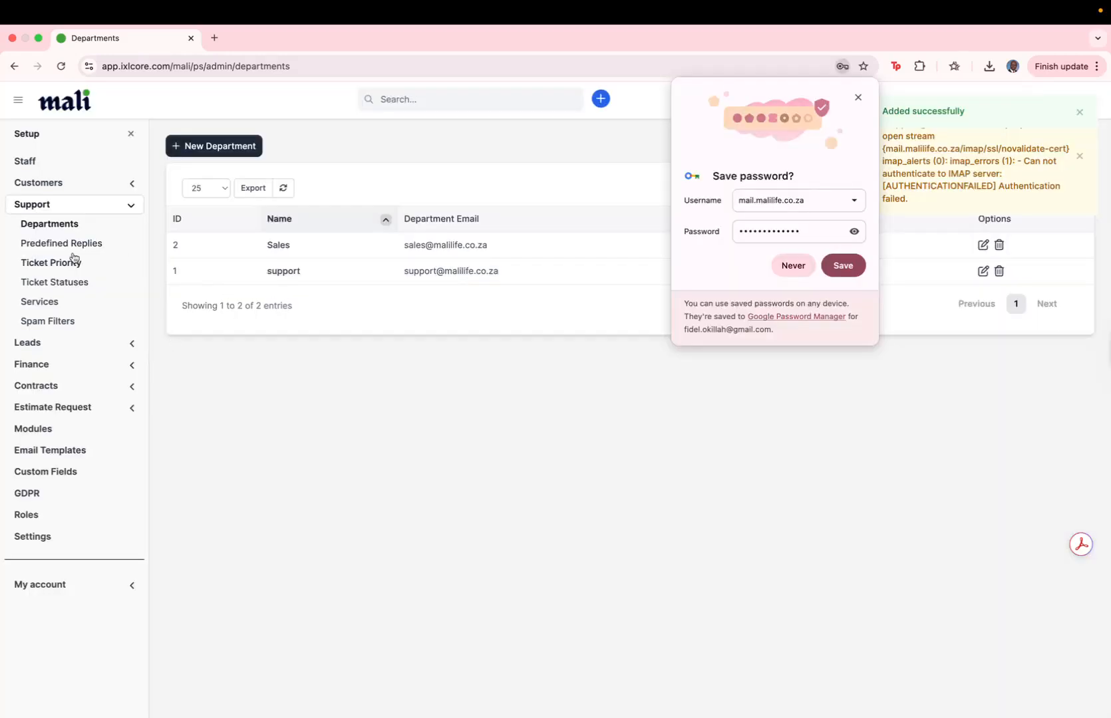
{"action": "left_click", "coordinate": [65, 244]}
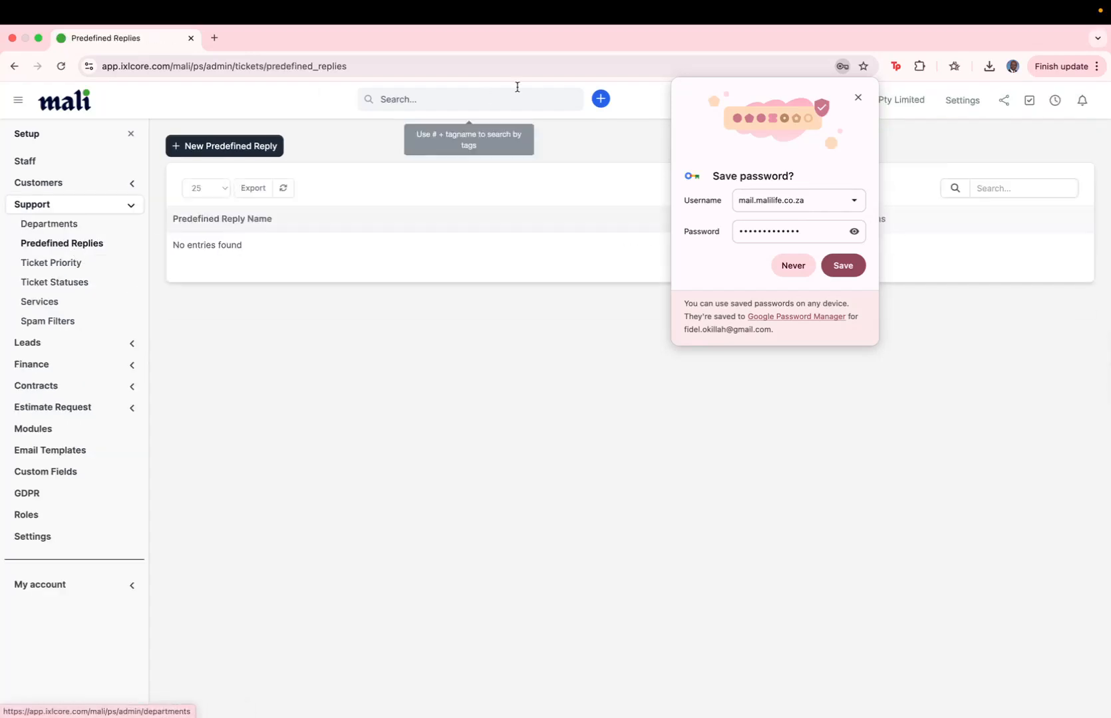
- Save a predefined reply 'Email' with body text 'Give instruction on set up'
{"action": "left_click", "coordinate": [858, 98]}
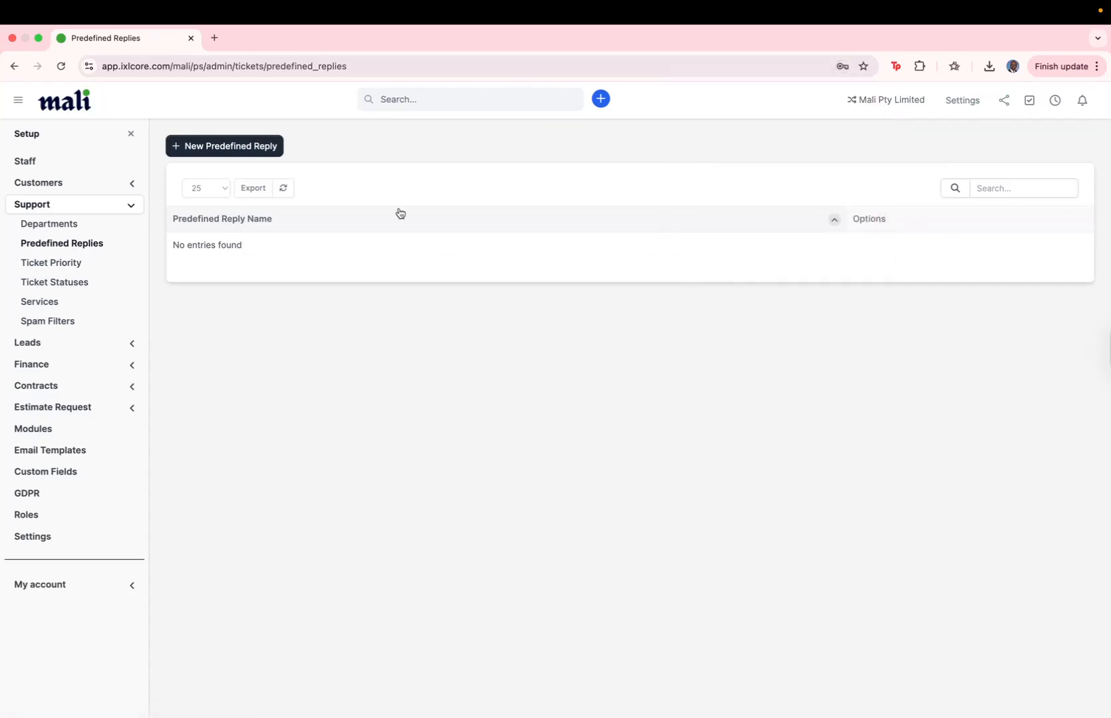
{"action": "left_click", "coordinate": [211, 153]}
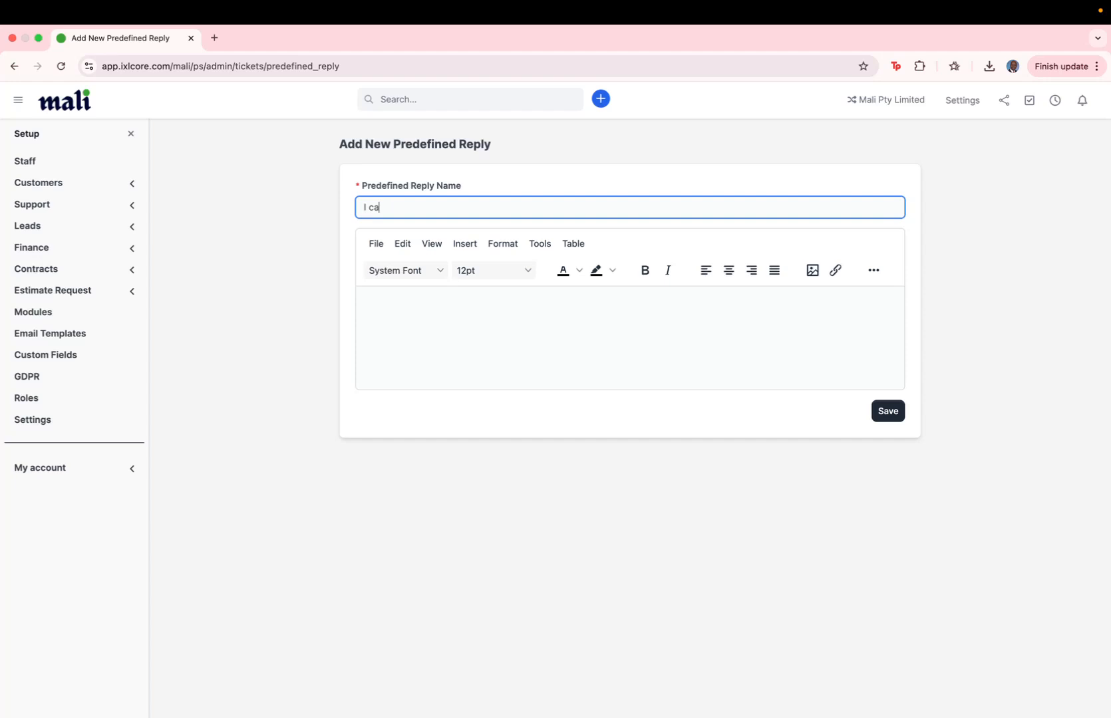
{"action": "type", "text": "mail"}
{"action": "left_click", "coordinate": [416, 308]}
{"action": "type", "text": "F"}
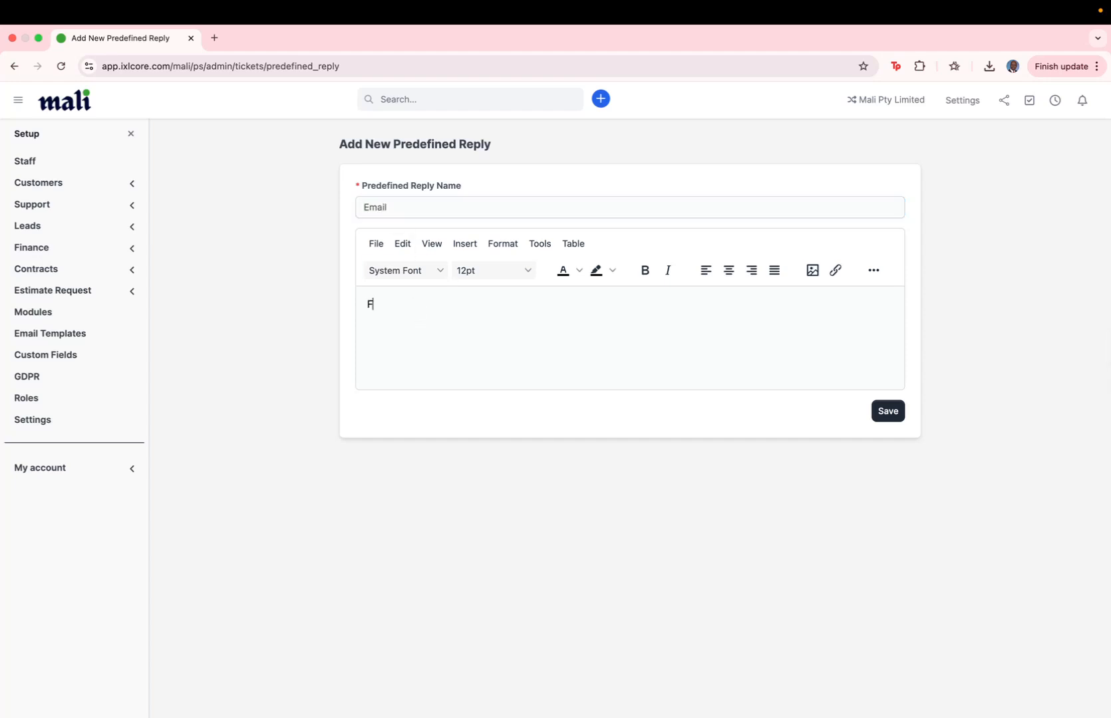
{"action": "type", "text": "Give inst"}
{"action": "type", "text": "ruction on set pu"}
{"action": "type", "text": "up"}
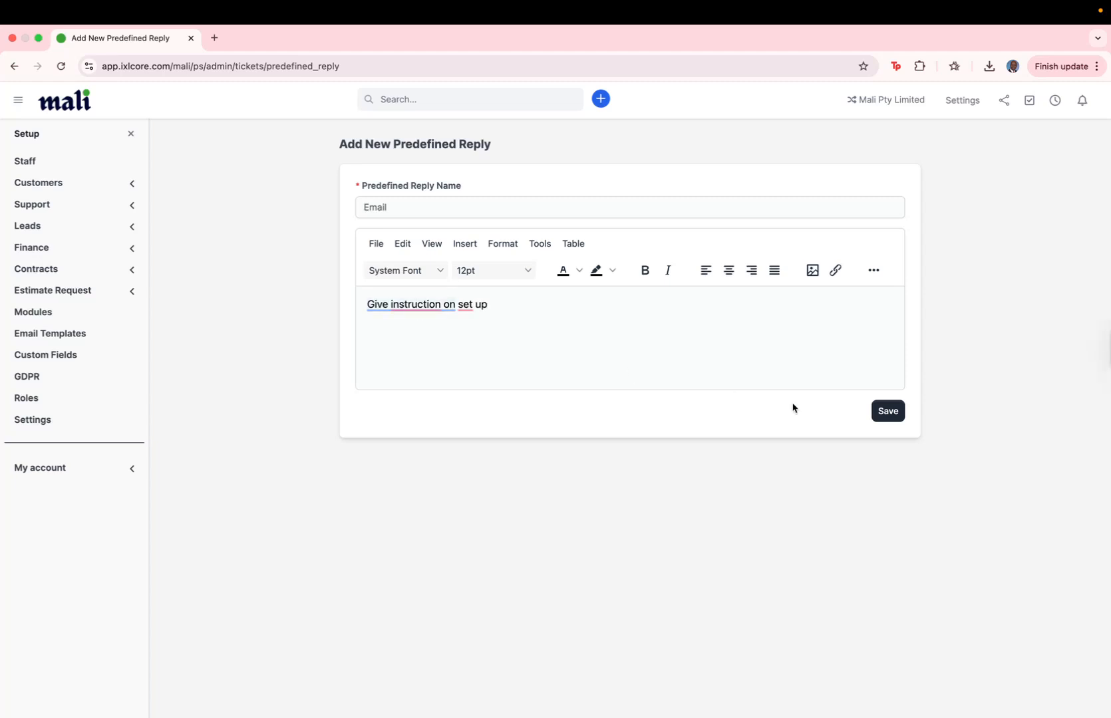
{"action": "left_click", "coordinate": [873, 411]}
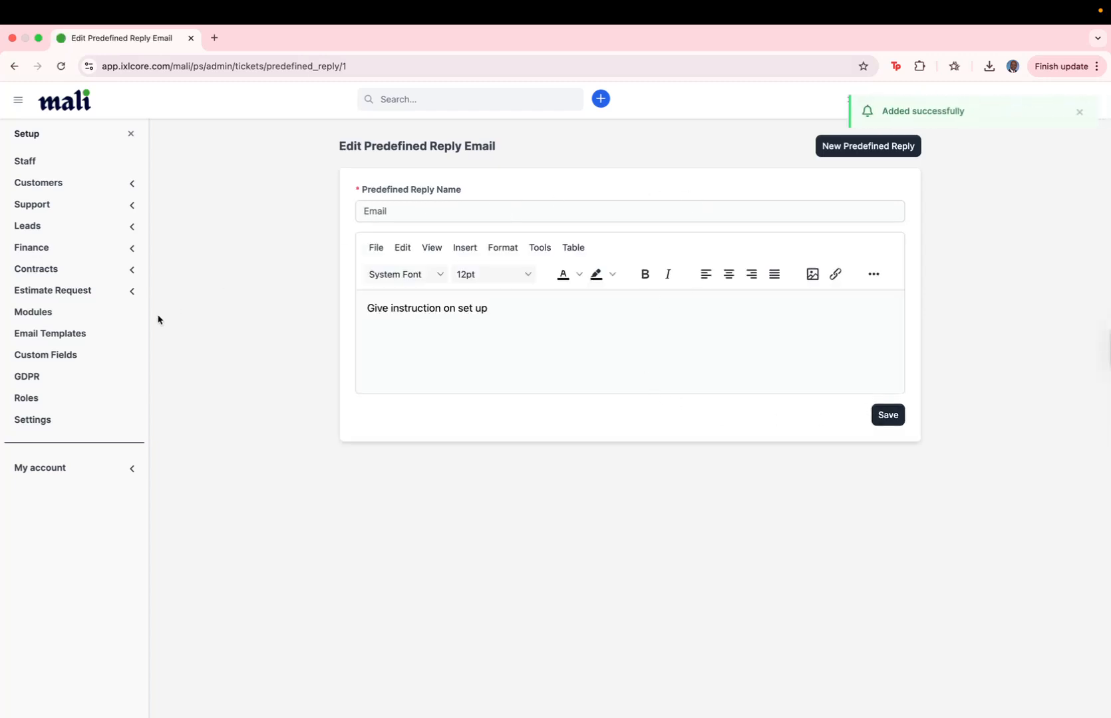
- Add 'Urgent' to the Support ticket priorities list
{"action": "left_click", "coordinate": [72, 208]}
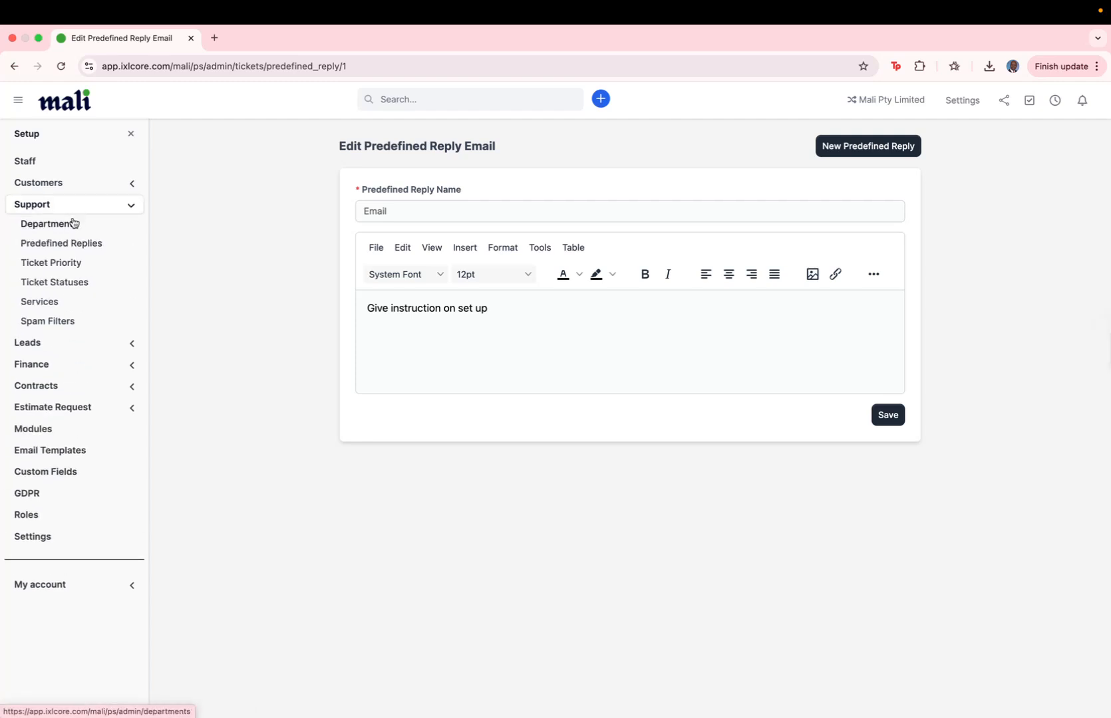
{"action": "left_click", "coordinate": [59, 267]}
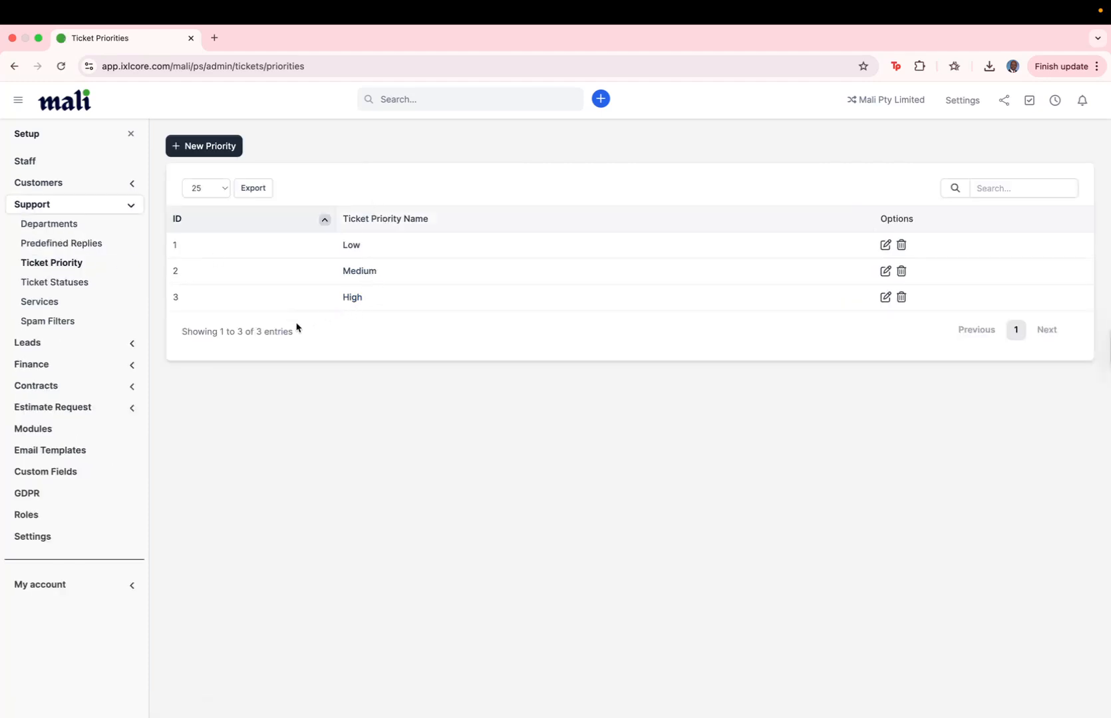
{"action": "left_click", "coordinate": [201, 149]}
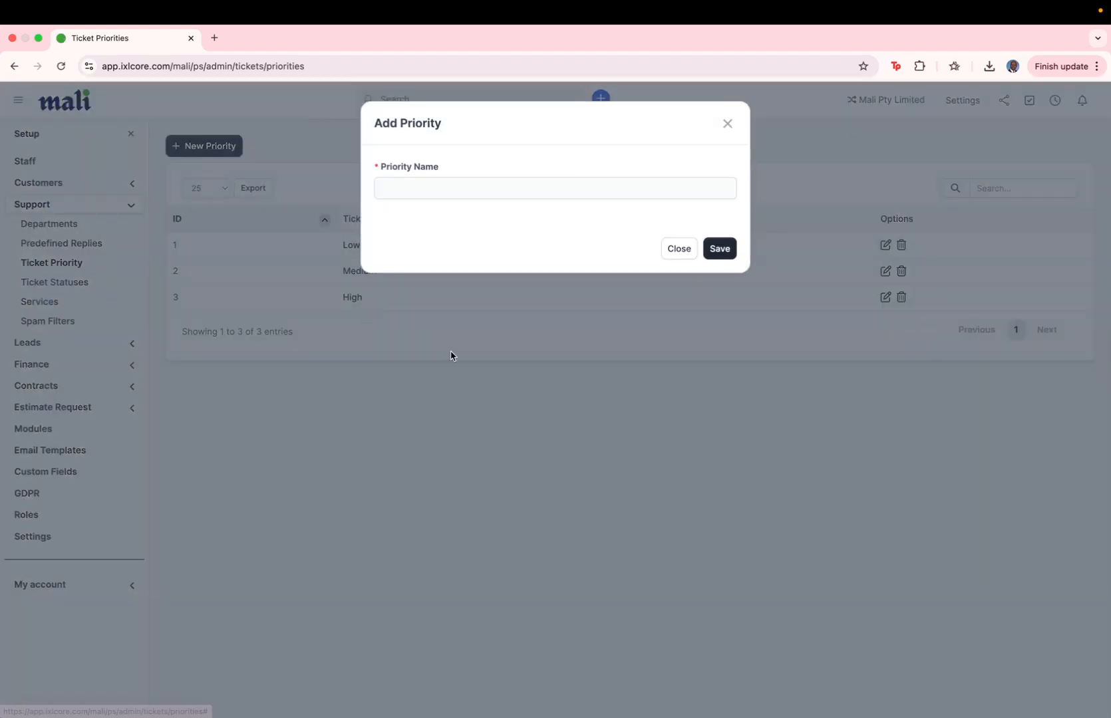
{"action": "left_click", "coordinate": [442, 190]}
{"action": "type", "text": "Urge"}
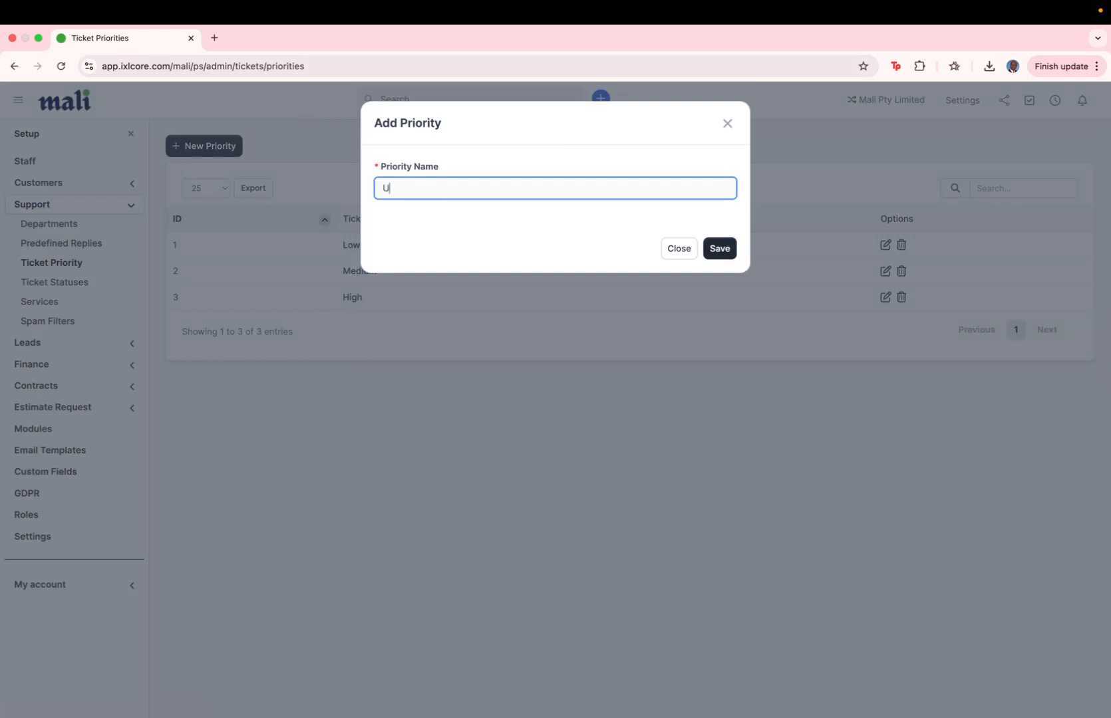
{"action": "type", "text": "nt"}
{"action": "left_click", "coordinate": [734, 256]}
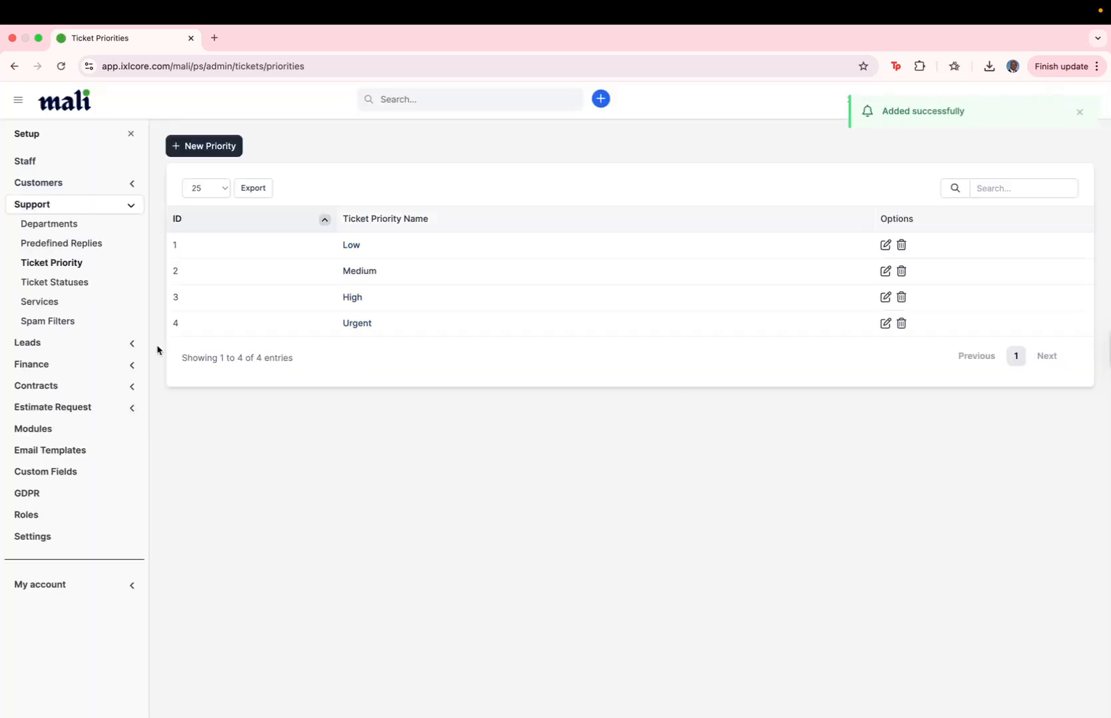
- Look through Ticket Statuses, Services, and the Spam Filters' blocked subjects, phrases and senders
{"action": "left_click", "coordinate": [53, 280]}
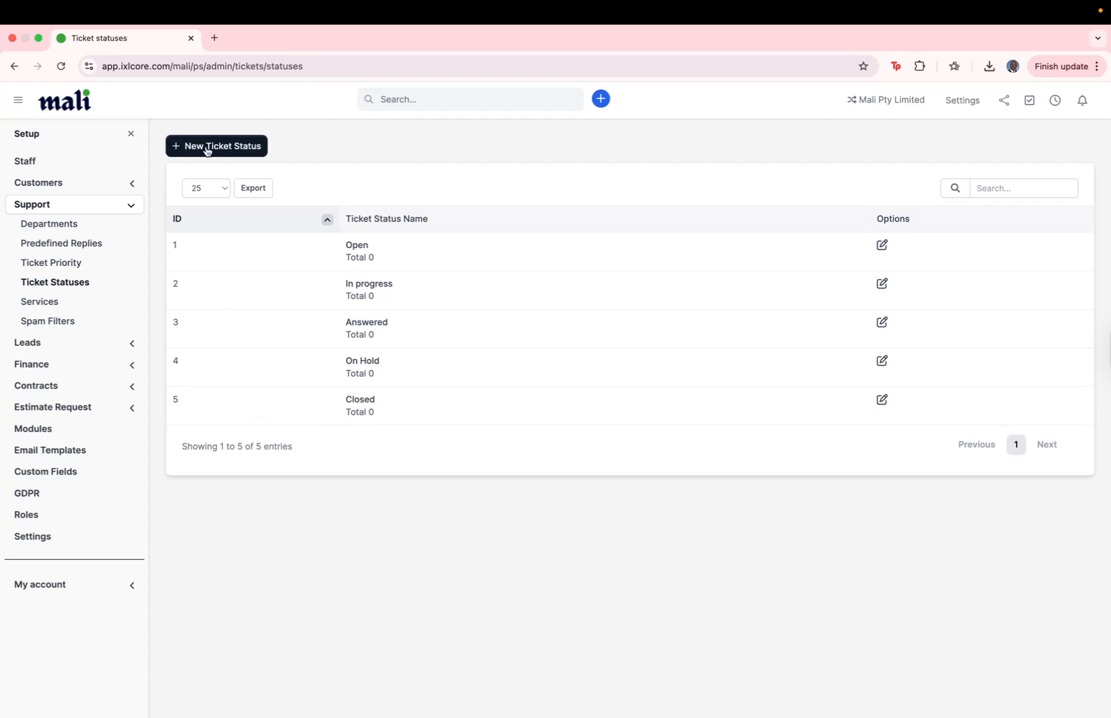
{"action": "left_click", "coordinate": [58, 303]}
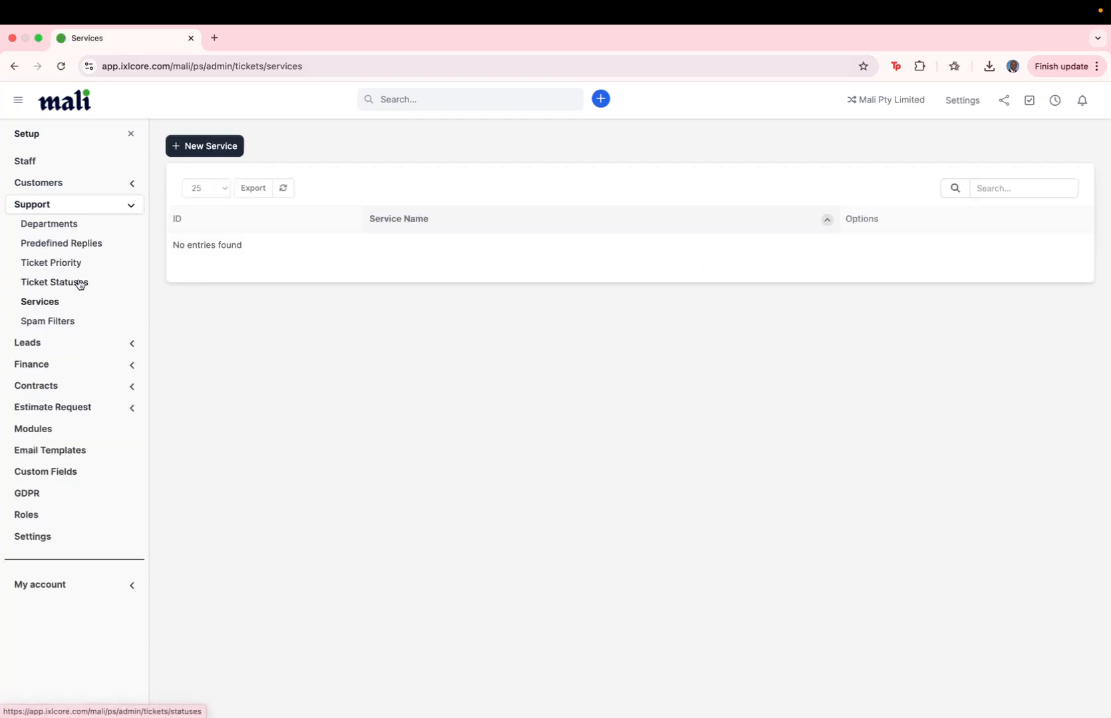
{"action": "left_click", "coordinate": [59, 328]}
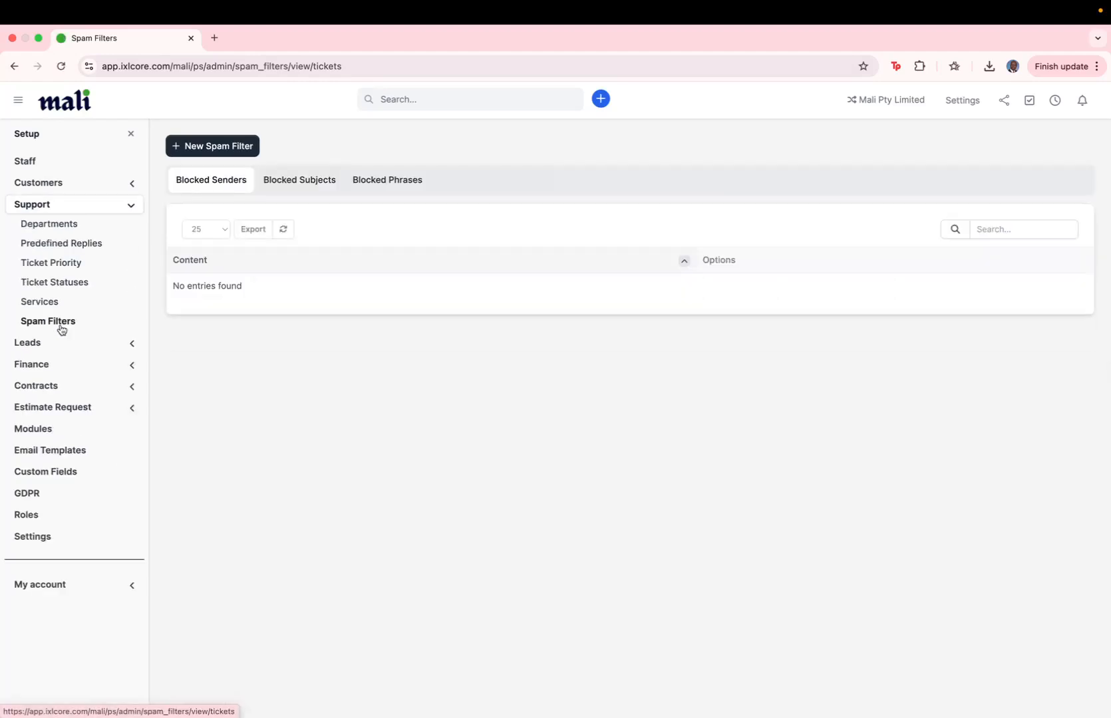
{"action": "left_click", "coordinate": [283, 189]}
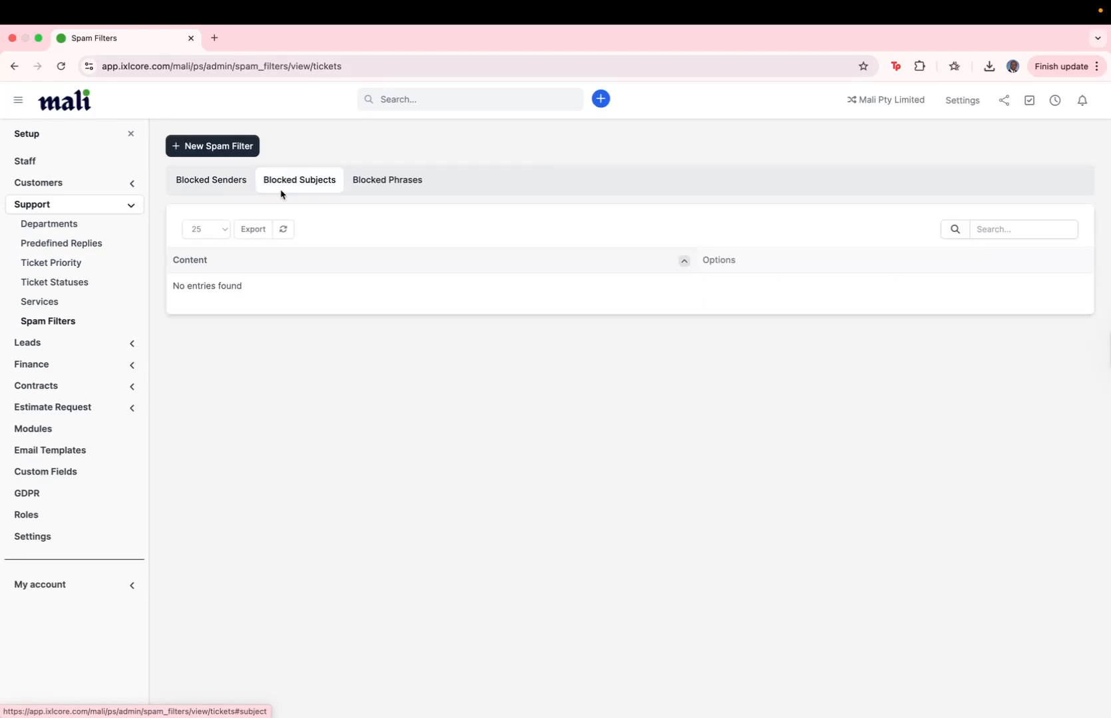
{"action": "left_click", "coordinate": [380, 192]}
{"action": "left_click", "coordinate": [322, 186]}
{"action": "left_click", "coordinate": [230, 188]}
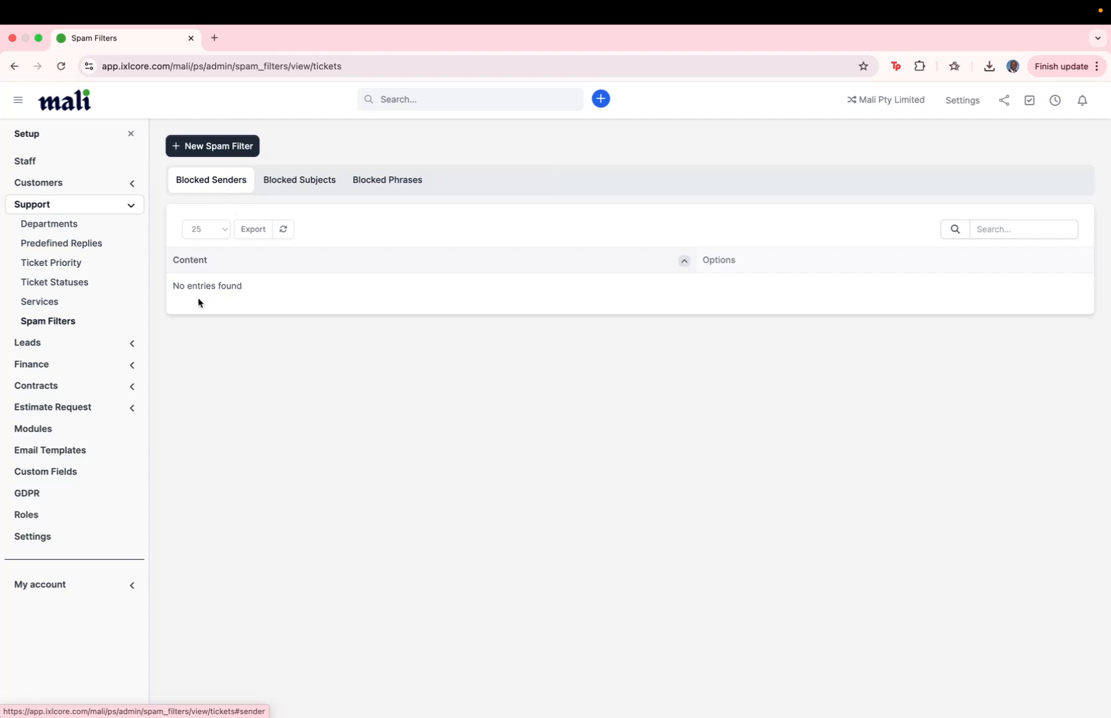
- Add Whatsapp as a new lead source, then go to the Lead Statuses list
{"action": "left_click", "coordinate": [89, 343]}
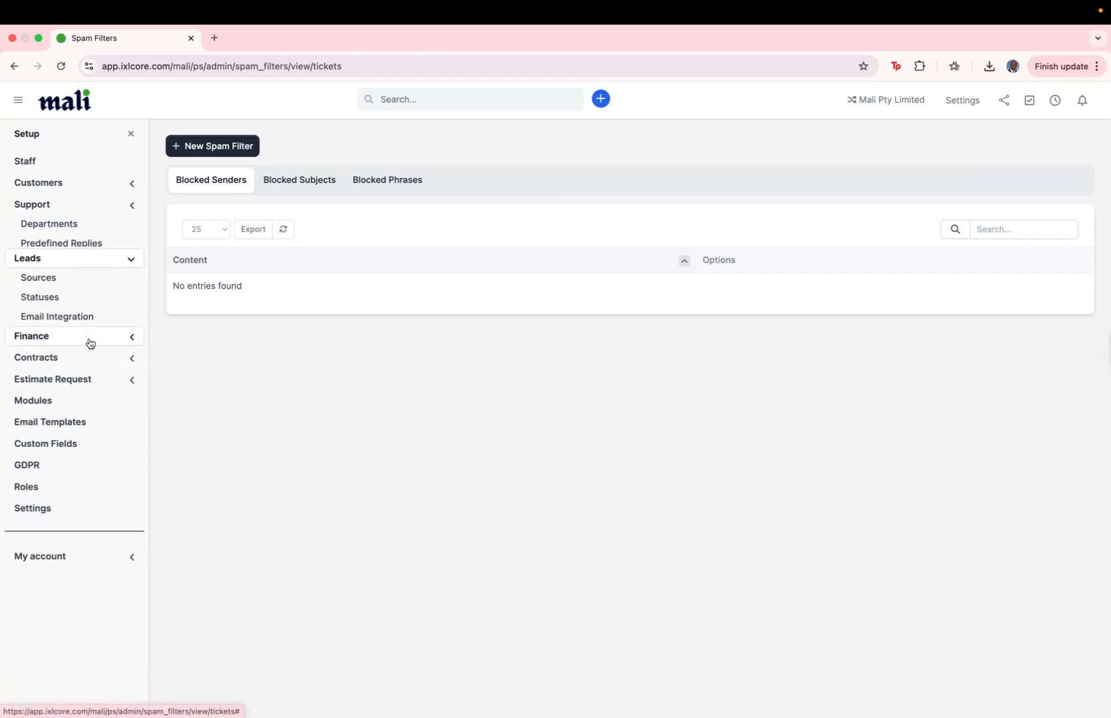
{"action": "left_click", "coordinate": [57, 247]}
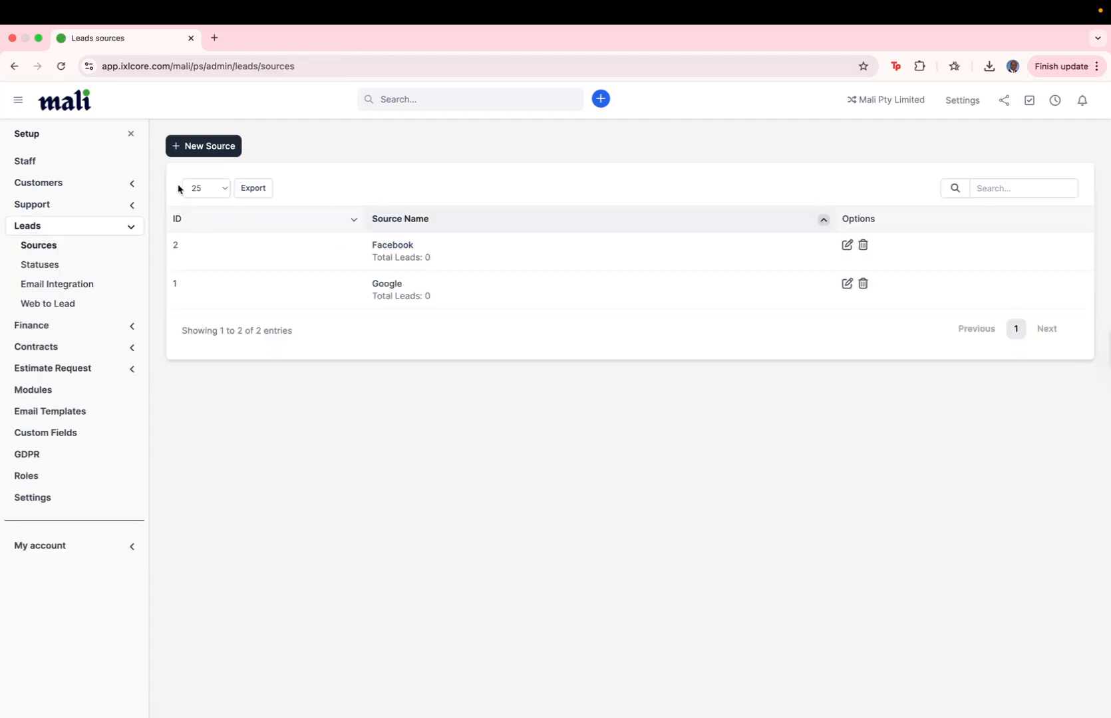
{"action": "left_click", "coordinate": [203, 146]}
{"action": "left_click", "coordinate": [407, 193]}
{"action": "type", "text": "A"}
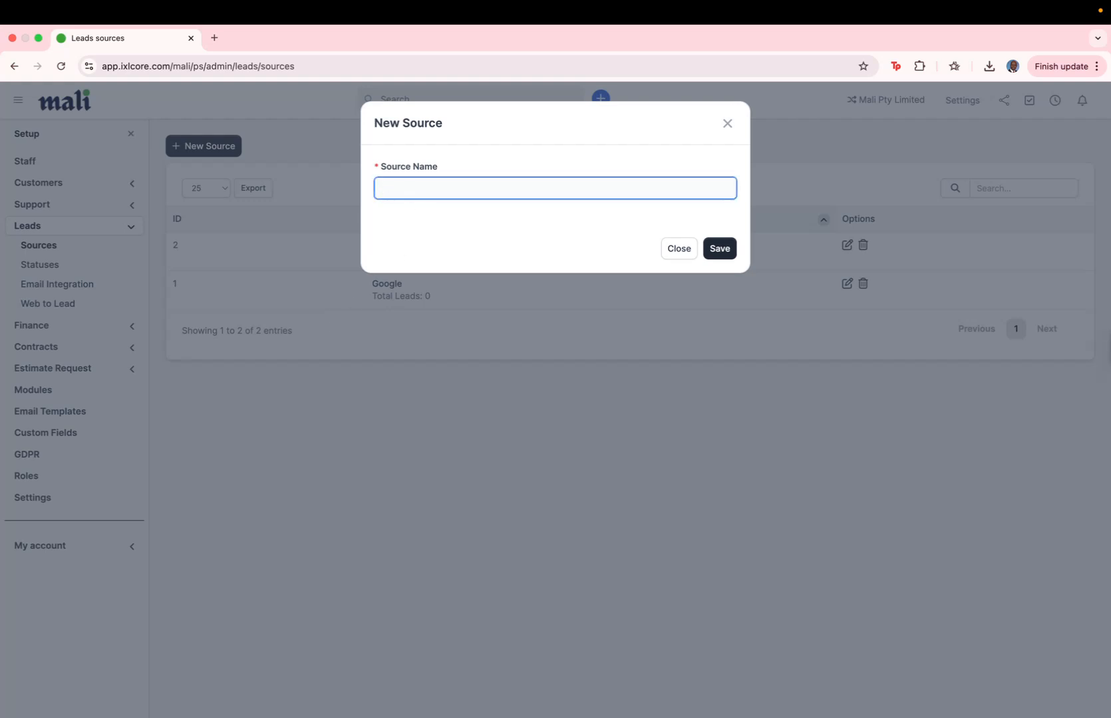
{"action": "type", "text": "hatsapp"}
{"action": "left_click", "coordinate": [720, 249]}
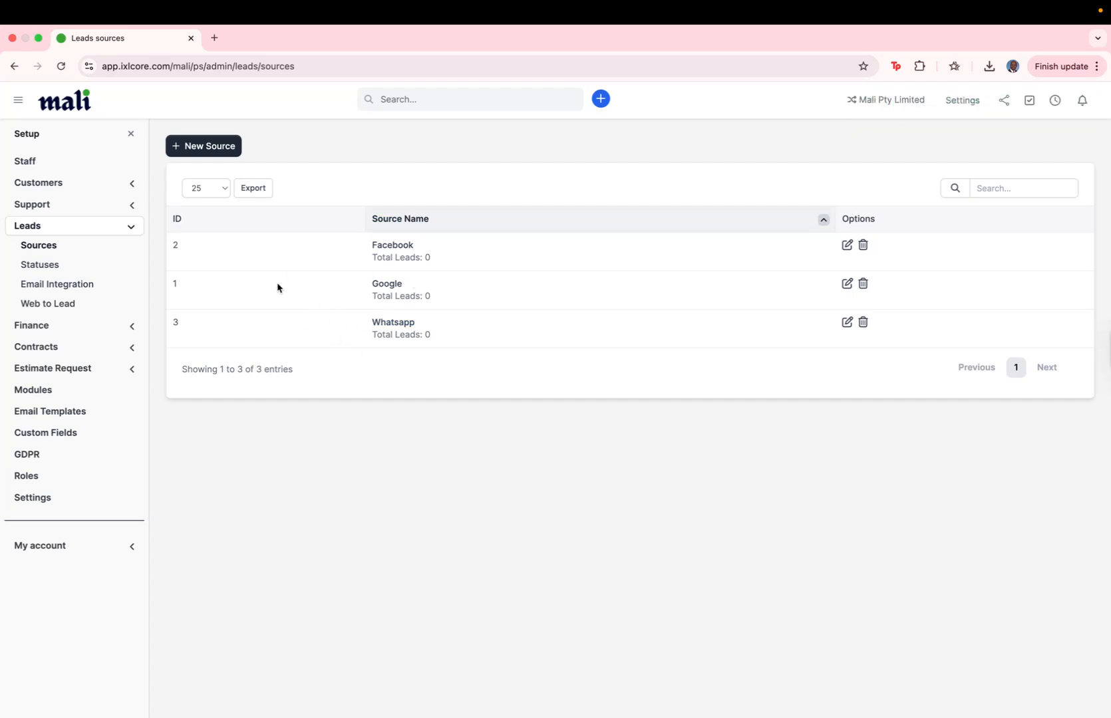
{"action": "left_click", "coordinate": [53, 266]}
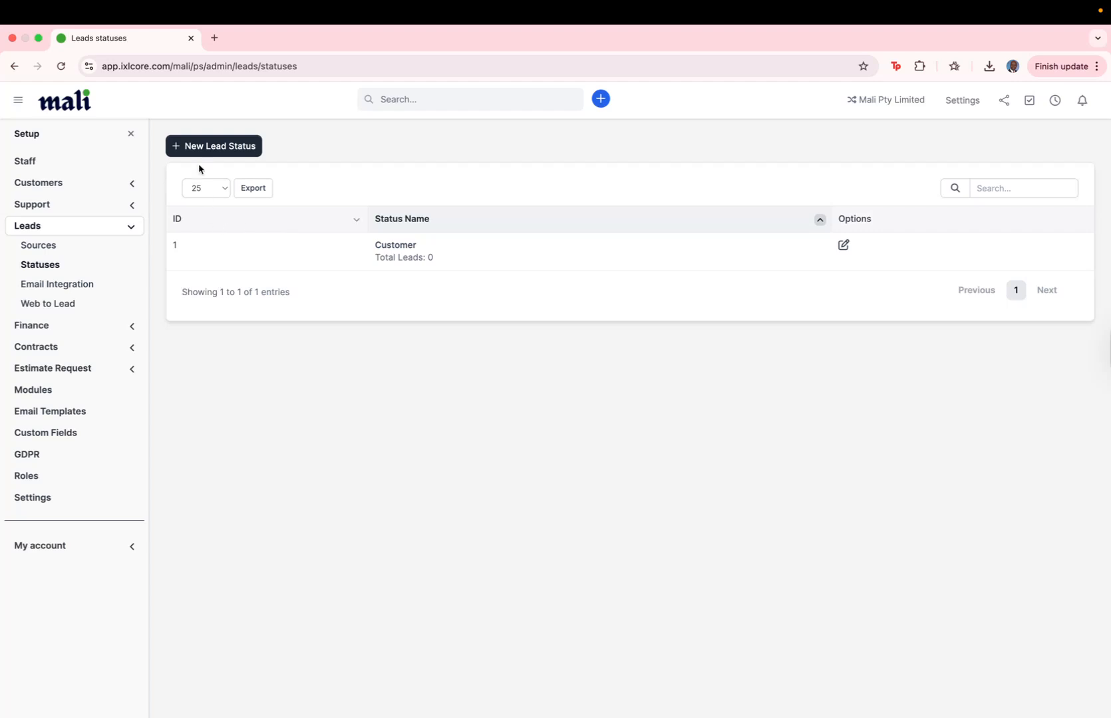
- Create a lead status named New with a pink colour
{"action": "left_click", "coordinate": [199, 147]}
{"action": "left_click", "coordinate": [440, 192]}
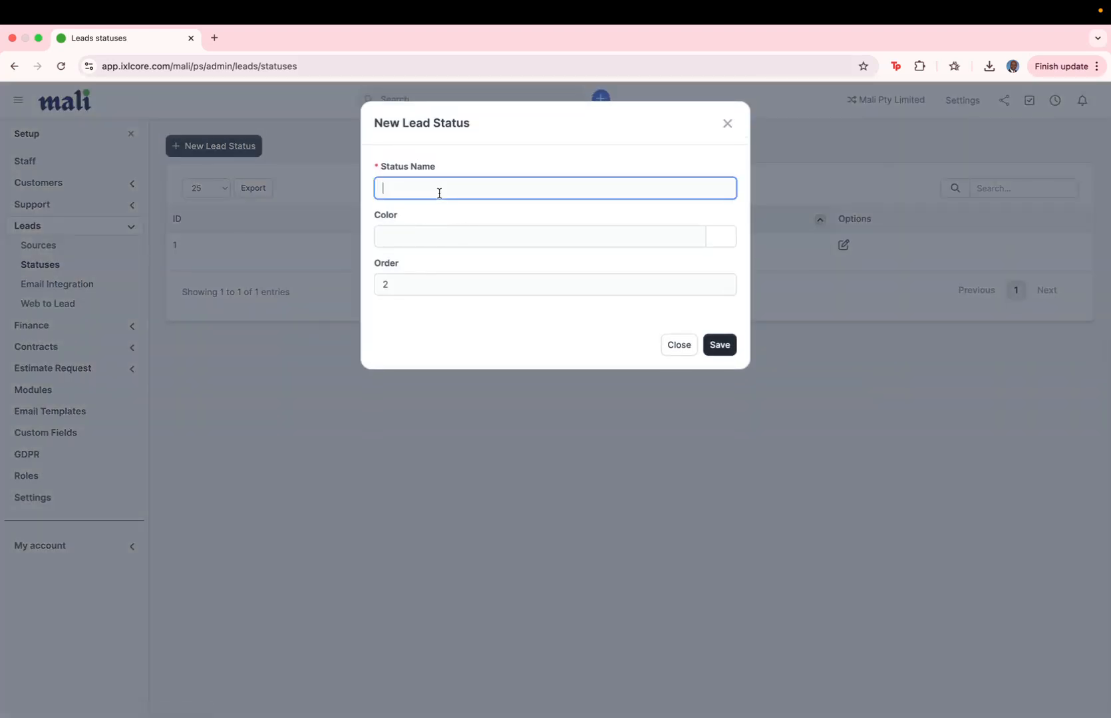
{"action": "type", "text": "New"}
{"action": "left_click", "coordinate": [715, 240]}
{"action": "left_click", "coordinate": [728, 264]}
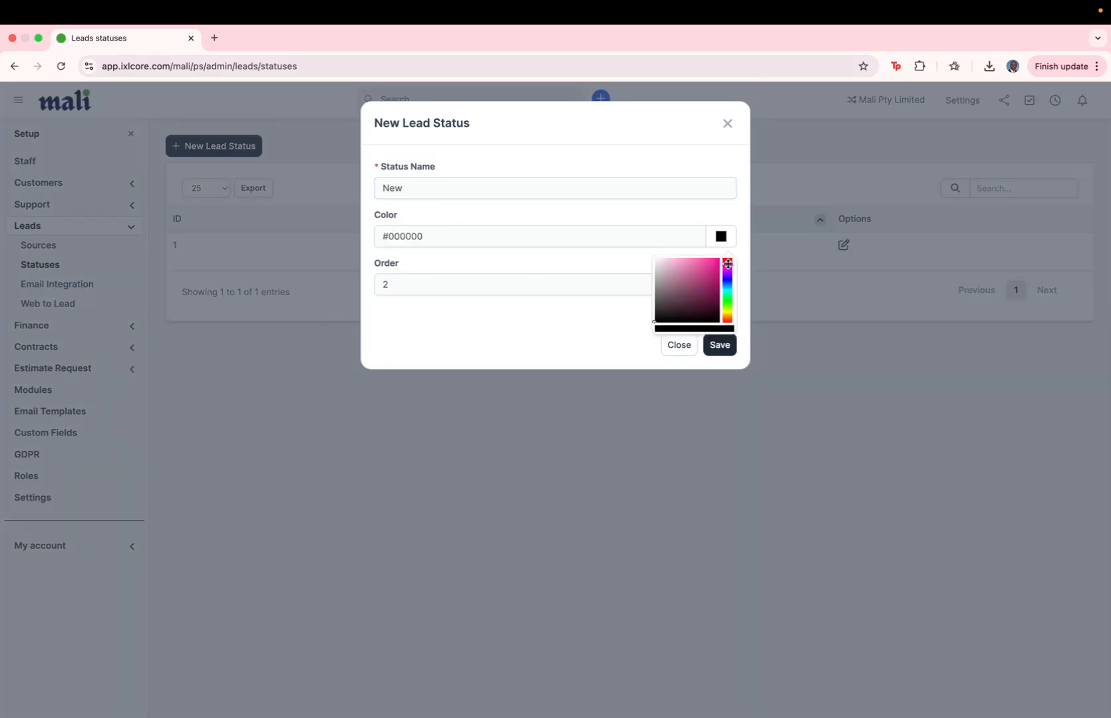
{"action": "left_click", "coordinate": [712, 260]}
{"action": "left_click", "coordinate": [715, 345]}
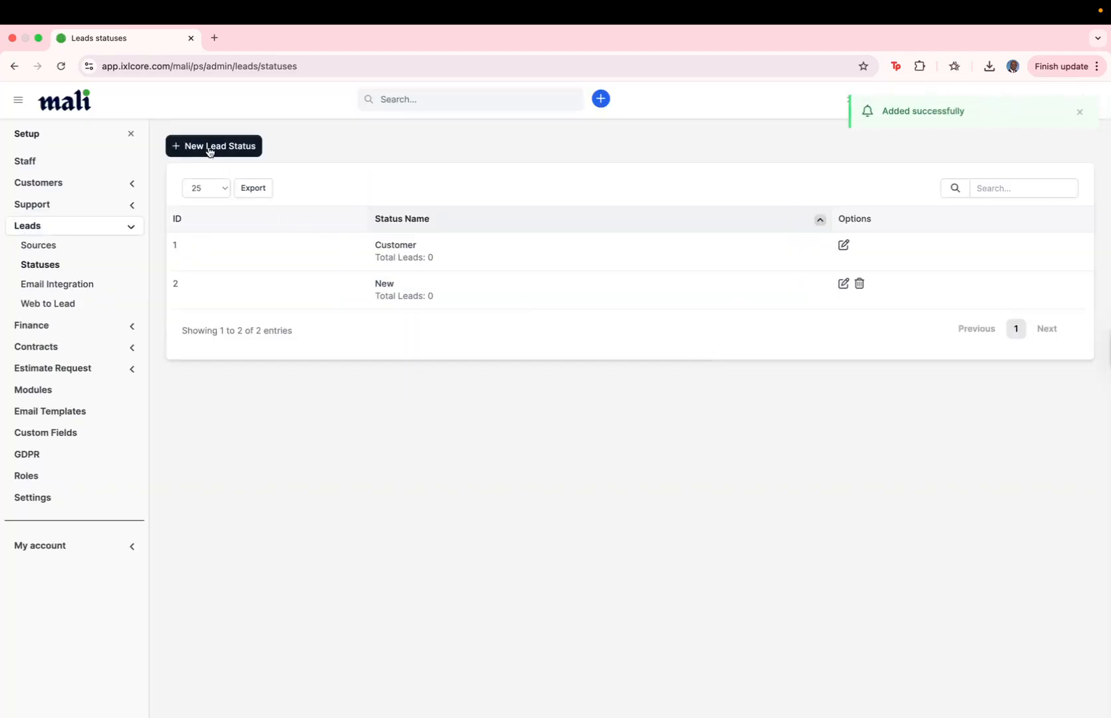
- Create a lead status named Proposal with a blue colour
{"action": "left_click", "coordinate": [209, 148]}
{"action": "left_click", "coordinate": [481, 186]}
{"action": "type", "text": "Proposa"}
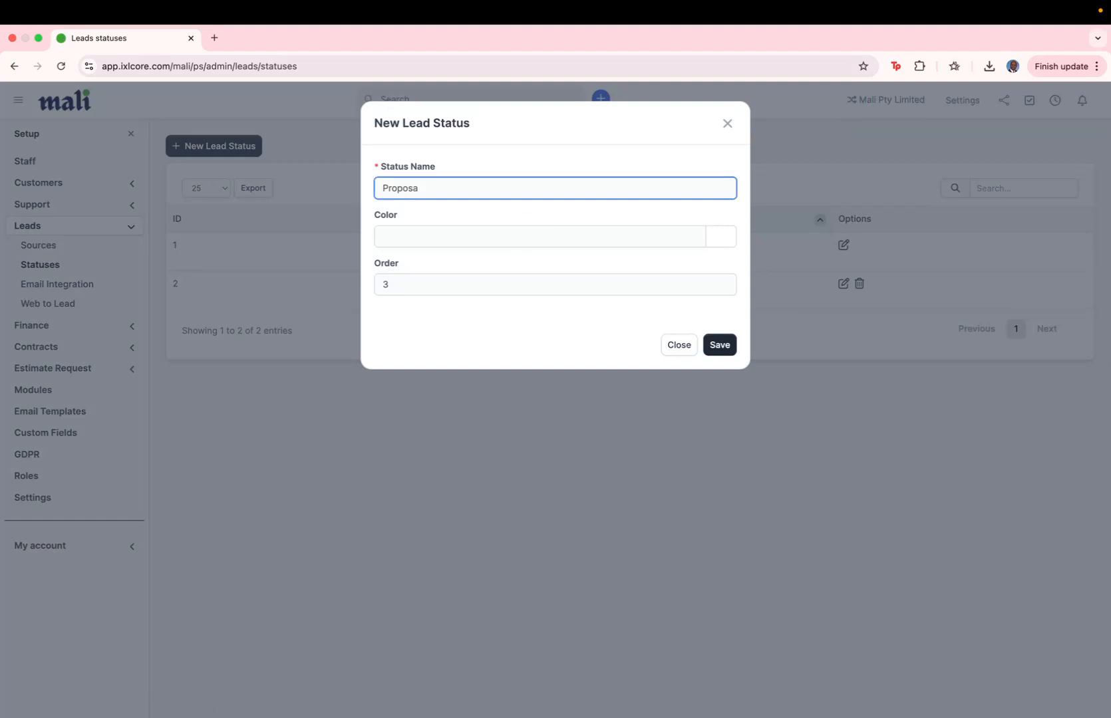
{"action": "type", "text": "l"}
{"action": "left_click", "coordinate": [720, 236]}
{"action": "left_click", "coordinate": [727, 287]}
{"action": "left_click", "coordinate": [711, 268]}
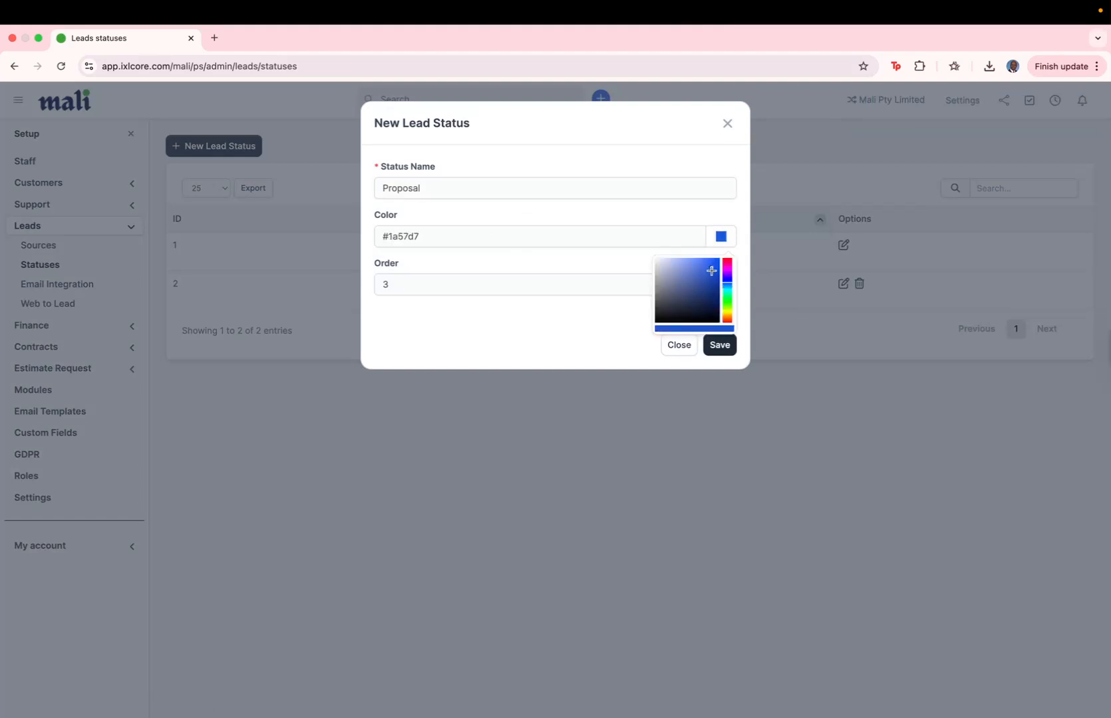
{"action": "left_click", "coordinate": [722, 351]}
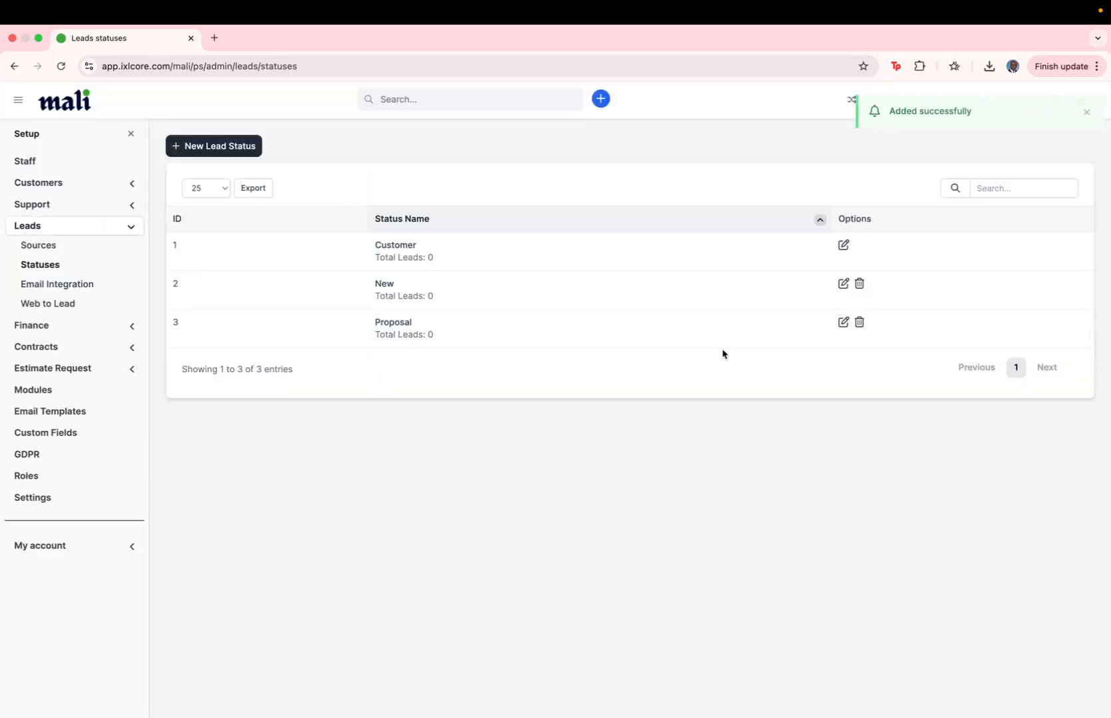
- In the lead Email Integration settings, set the default status to New
{"action": "left_click", "coordinate": [75, 288]}
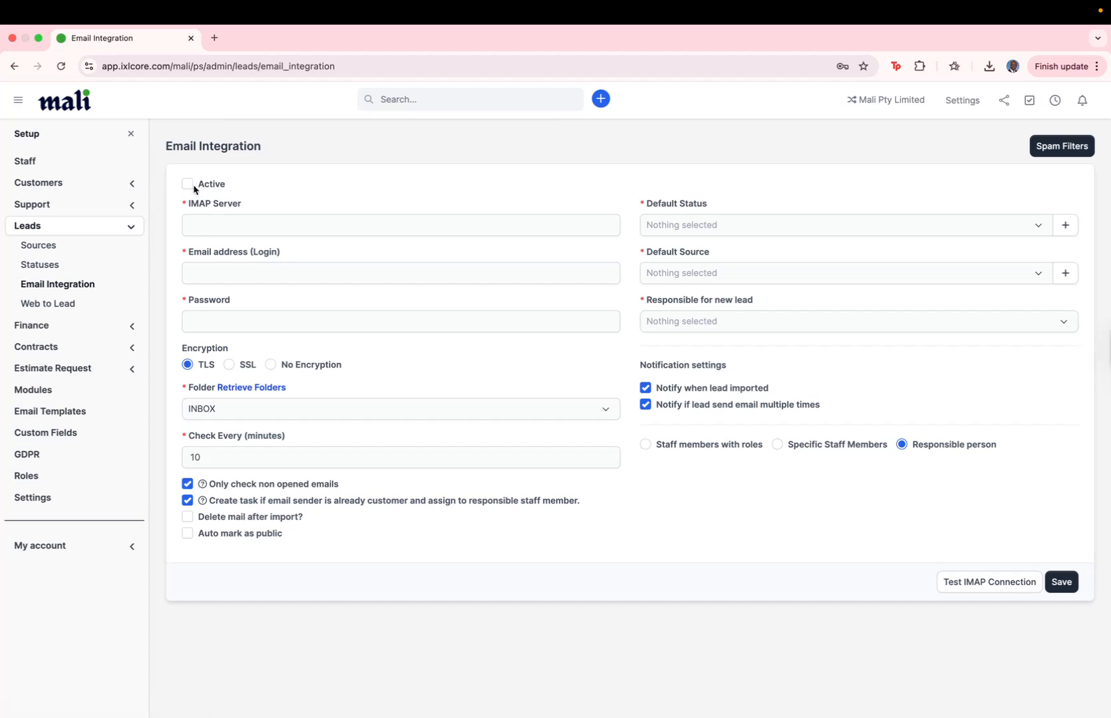
{"action": "left_click", "coordinate": [210, 228]}
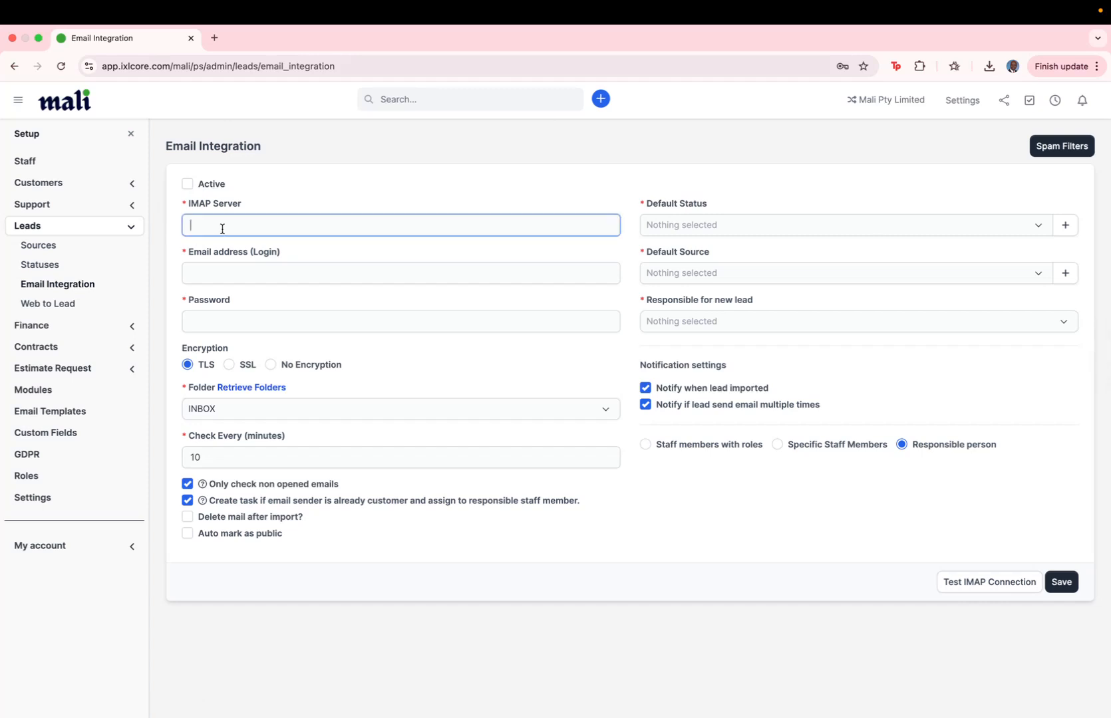
{"action": "left_click", "coordinate": [758, 228]}
{"action": "left_click", "coordinate": [662, 315]}
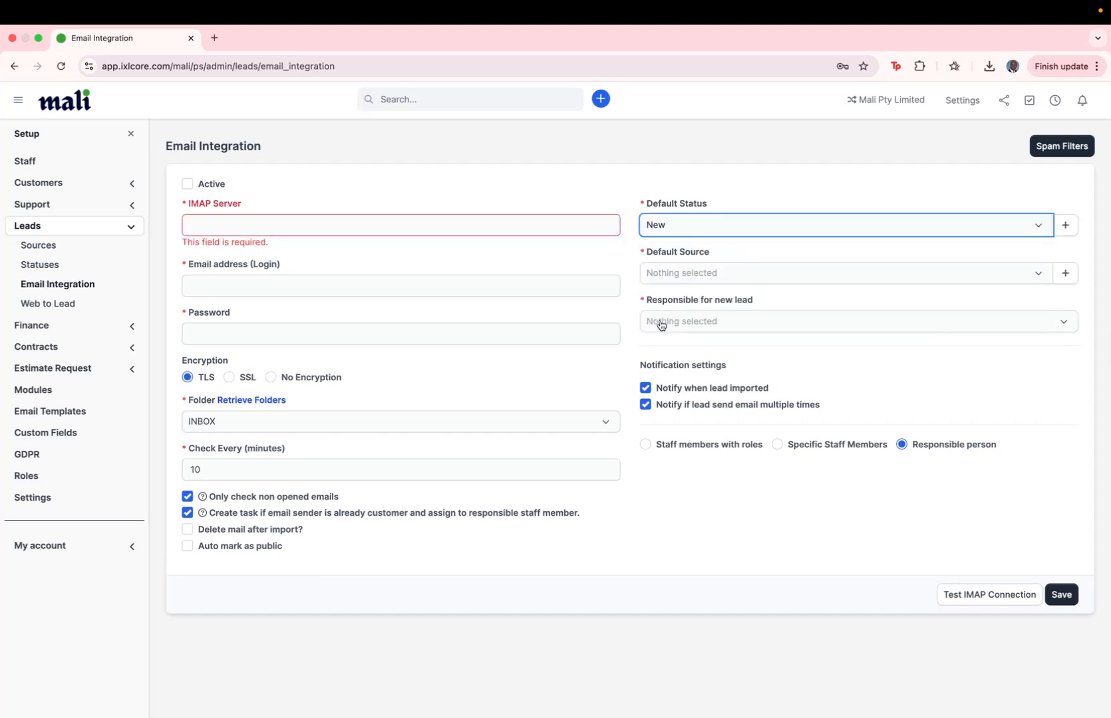
- Create a new lead source named Emails as the default source
{"action": "left_click", "coordinate": [679, 276]}
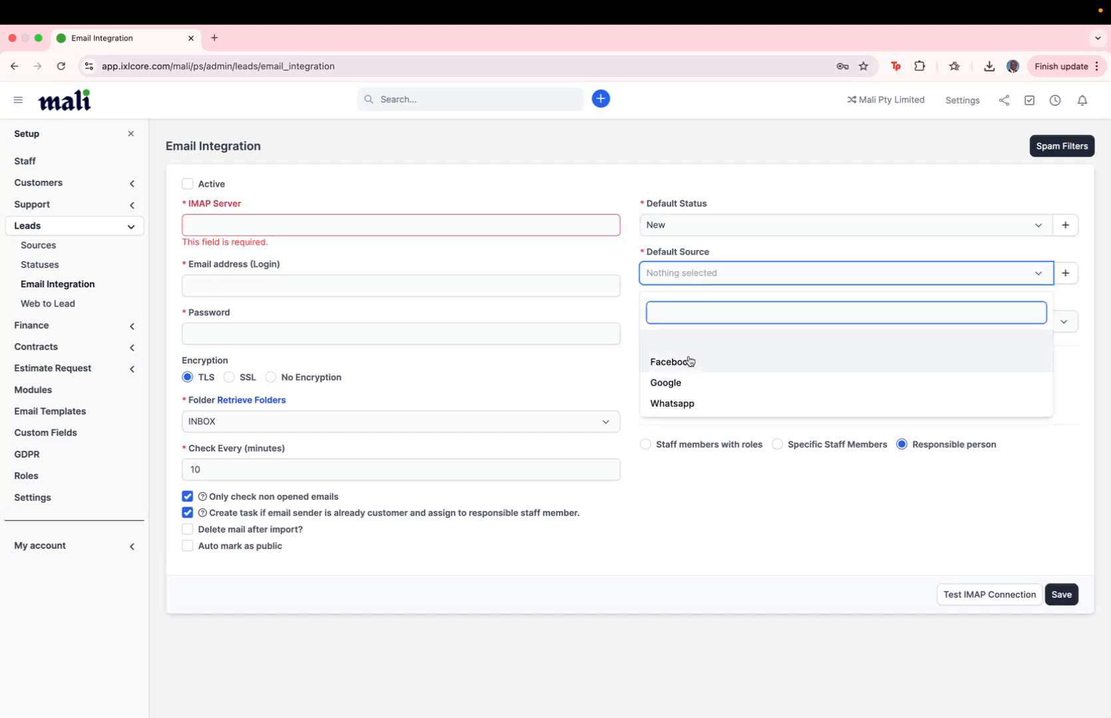
{"action": "left_click", "coordinate": [627, 310]}
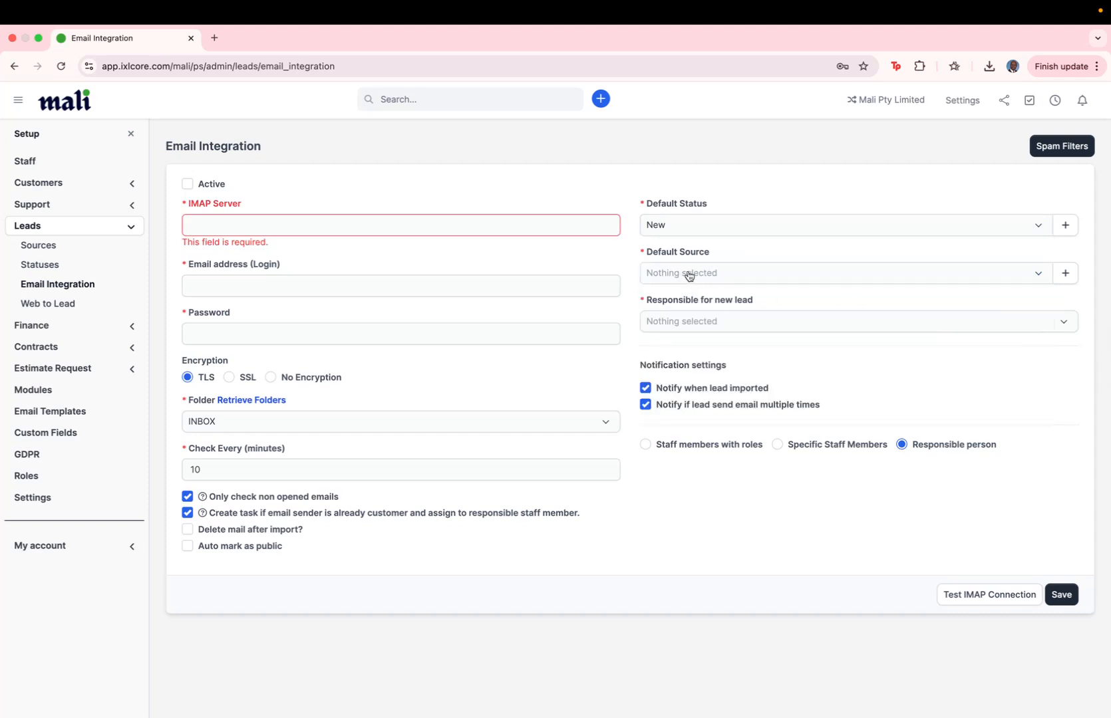
{"action": "left_click", "coordinate": [1064, 274]}
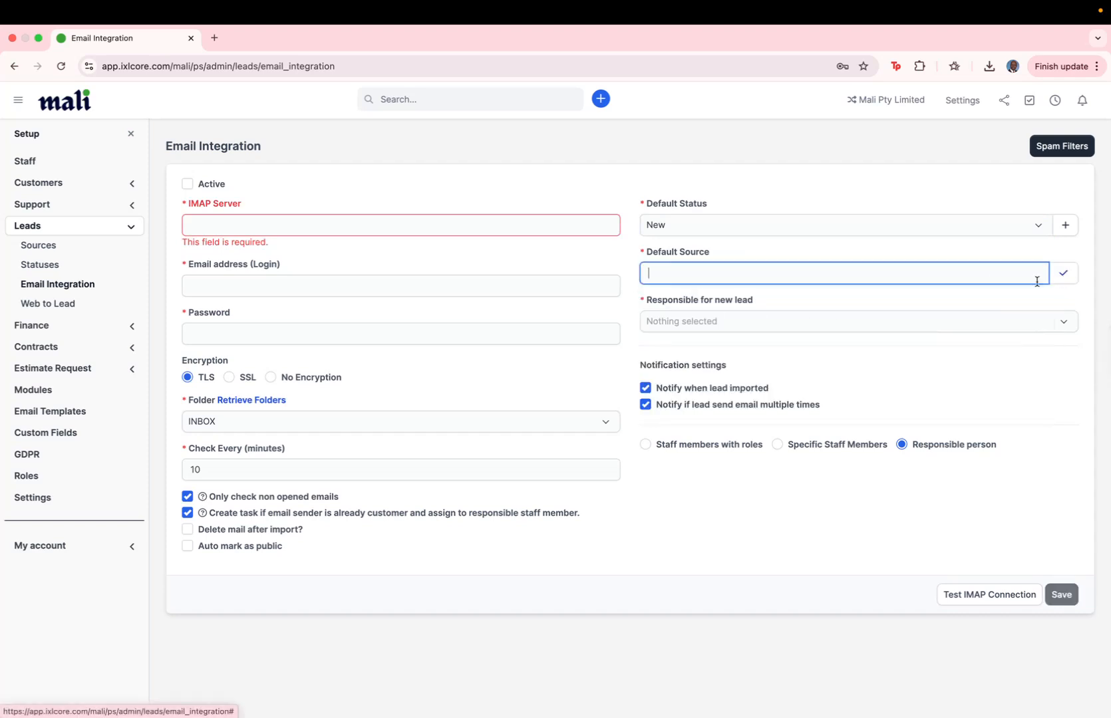
{"action": "type", "text": "Emails"}
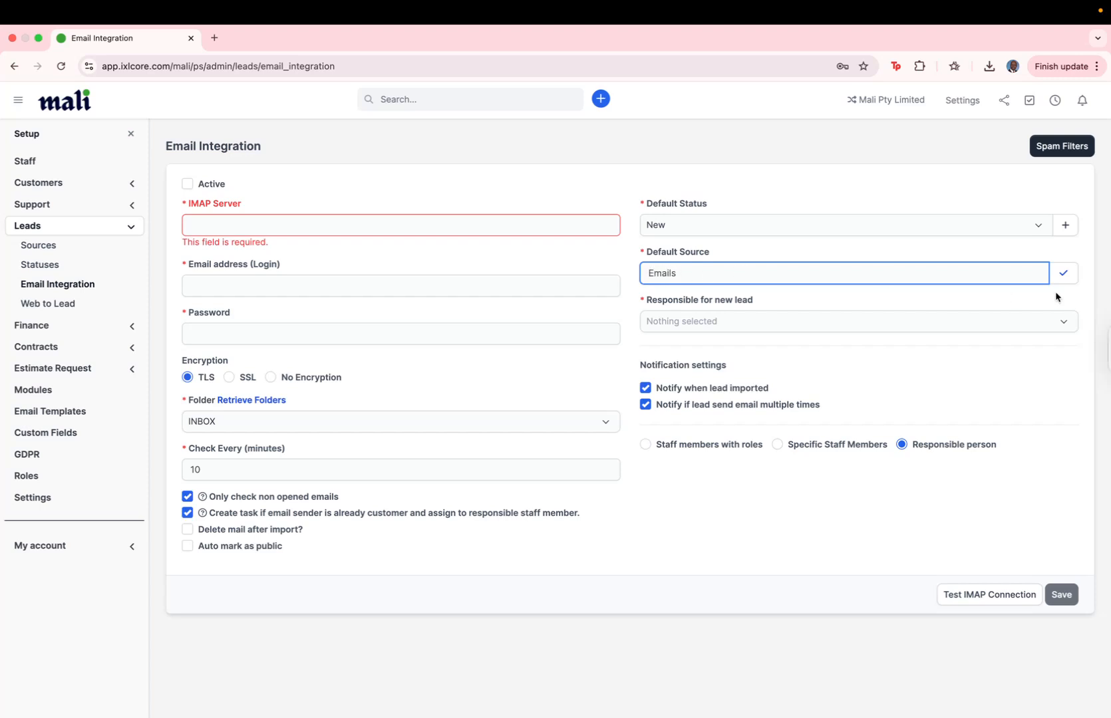
{"action": "left_click", "coordinate": [1063, 275]}
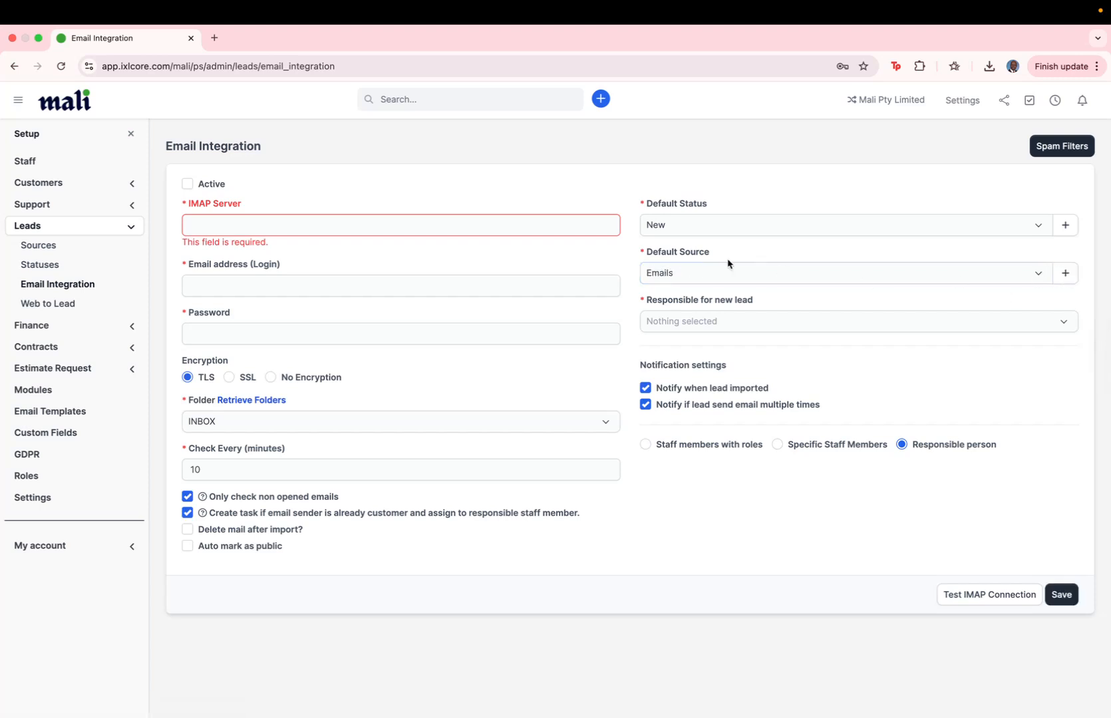
- Assign the staff member responsible for incoming email leads
{"action": "left_click", "coordinate": [703, 321]}
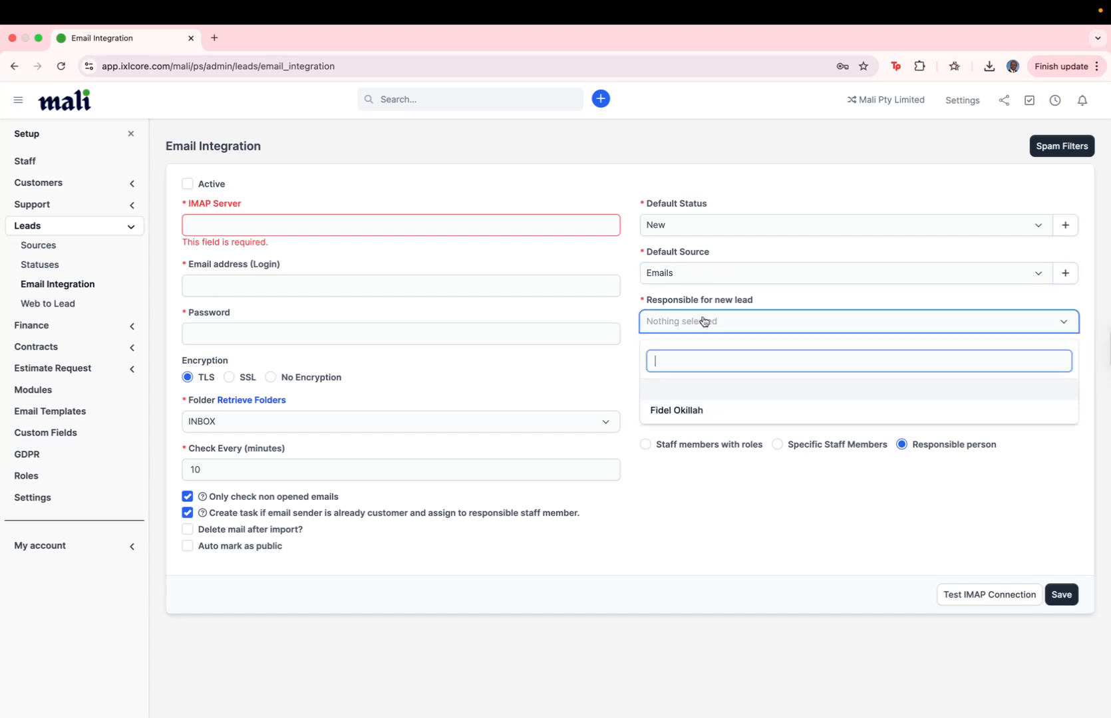
{"action": "left_click", "coordinate": [679, 410]}
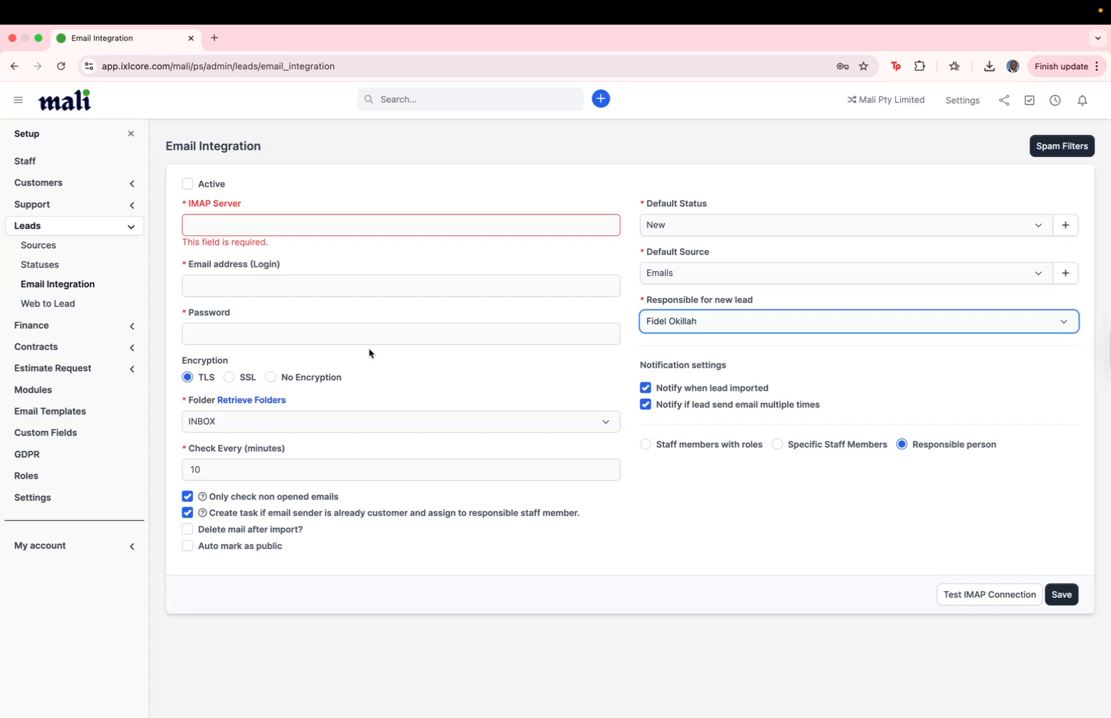
{"action": "left_click", "coordinate": [303, 229]}
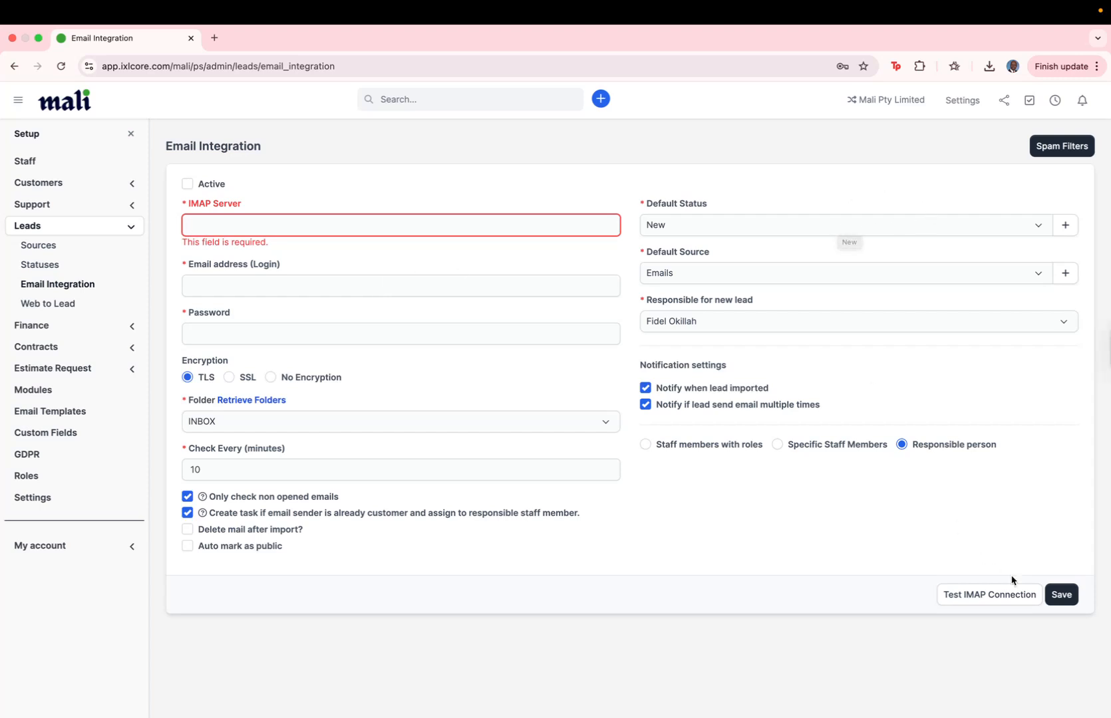
- Enter IMAP server mail.malilife.co.za and the sales mailbox login address
{"action": "left_click", "coordinate": [1060, 594]}
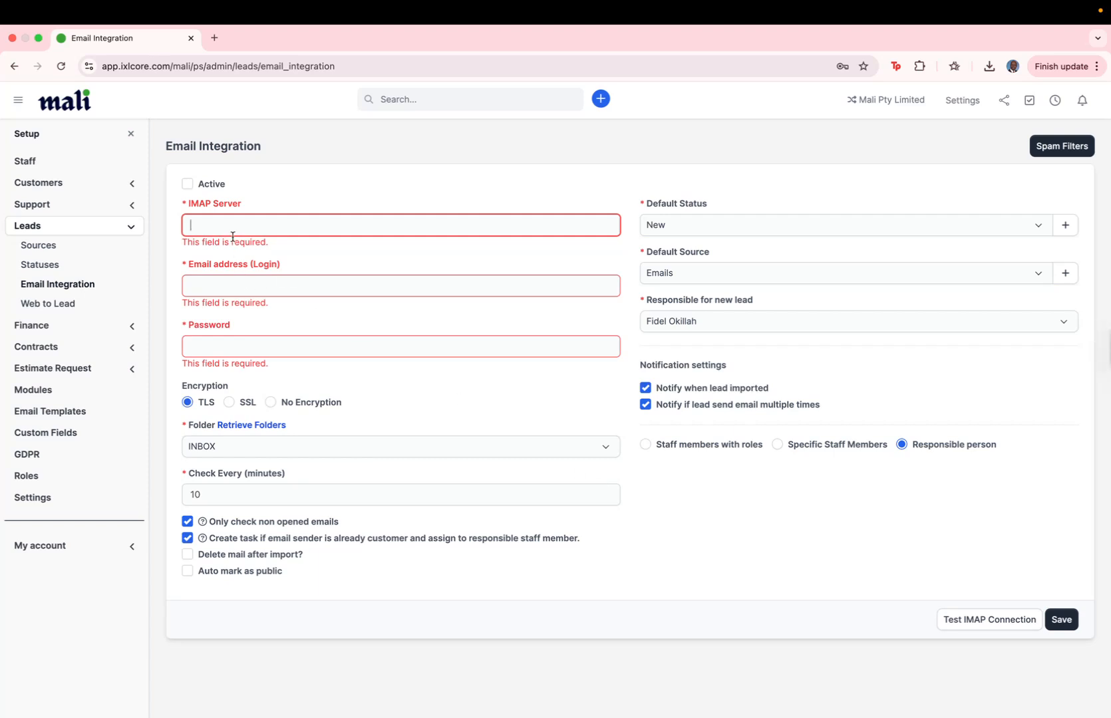
{"action": "type", "text": "mail"}
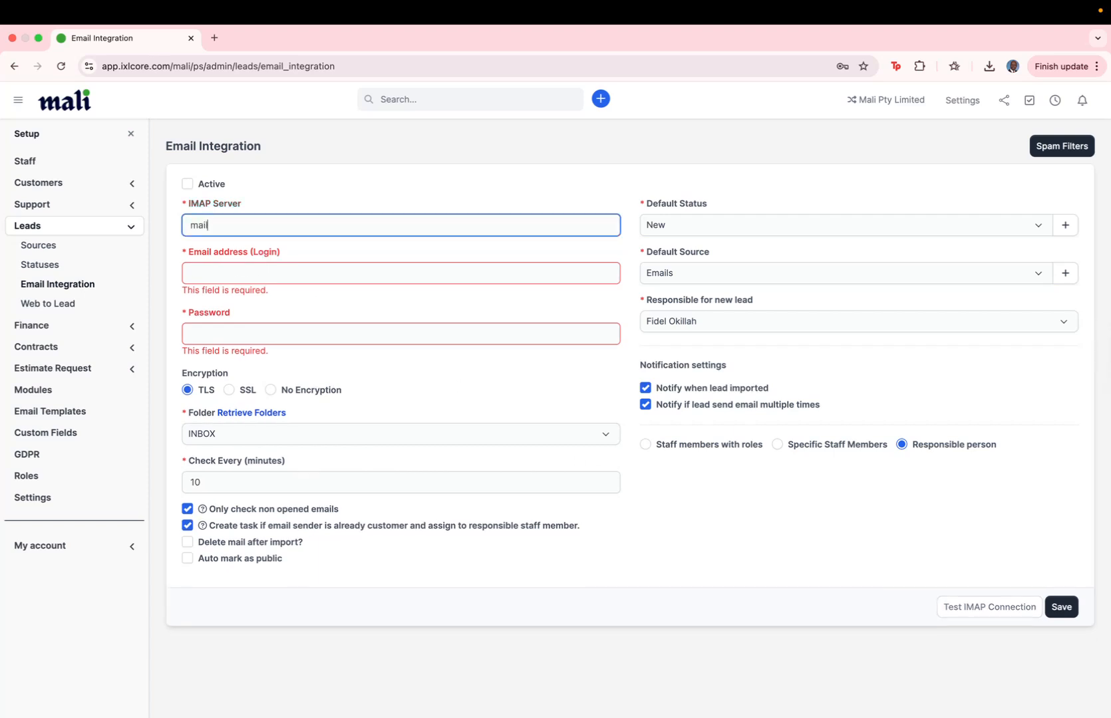
{"action": "type", "text": ".malilife.co.za"}
{"action": "left_click", "coordinate": [254, 270]}
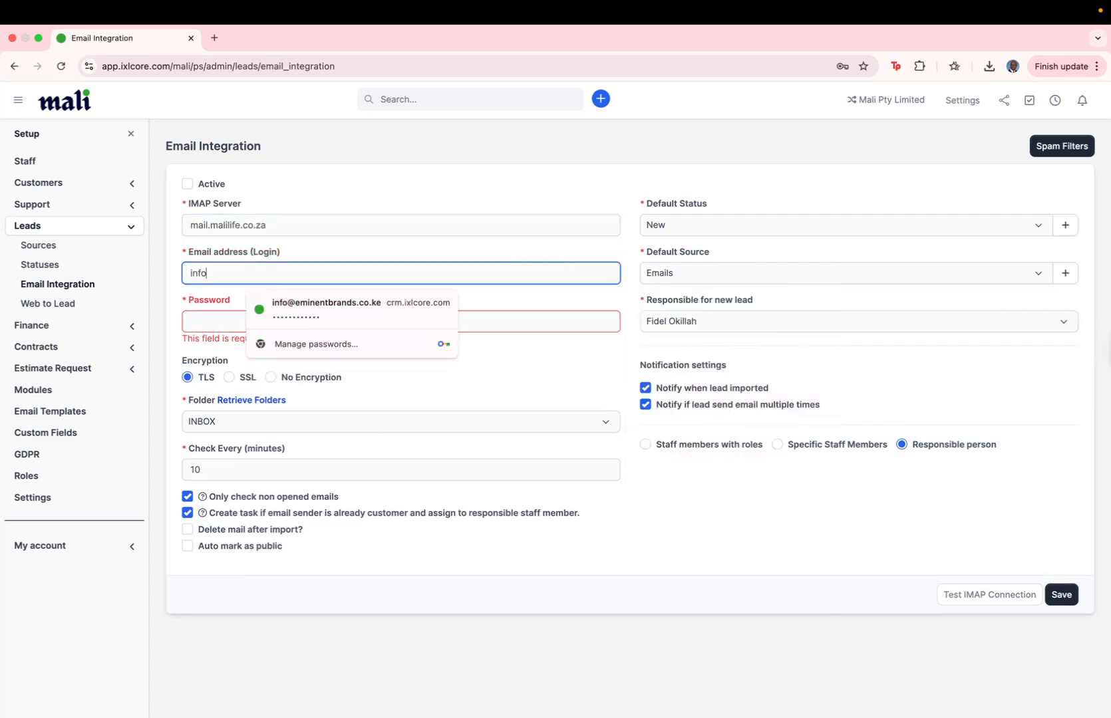
{"action": "key", "text": "BackSpace"}
{"action": "key", "text": "BackSpace"}
{"action": "key", "text": "BackSpace"}
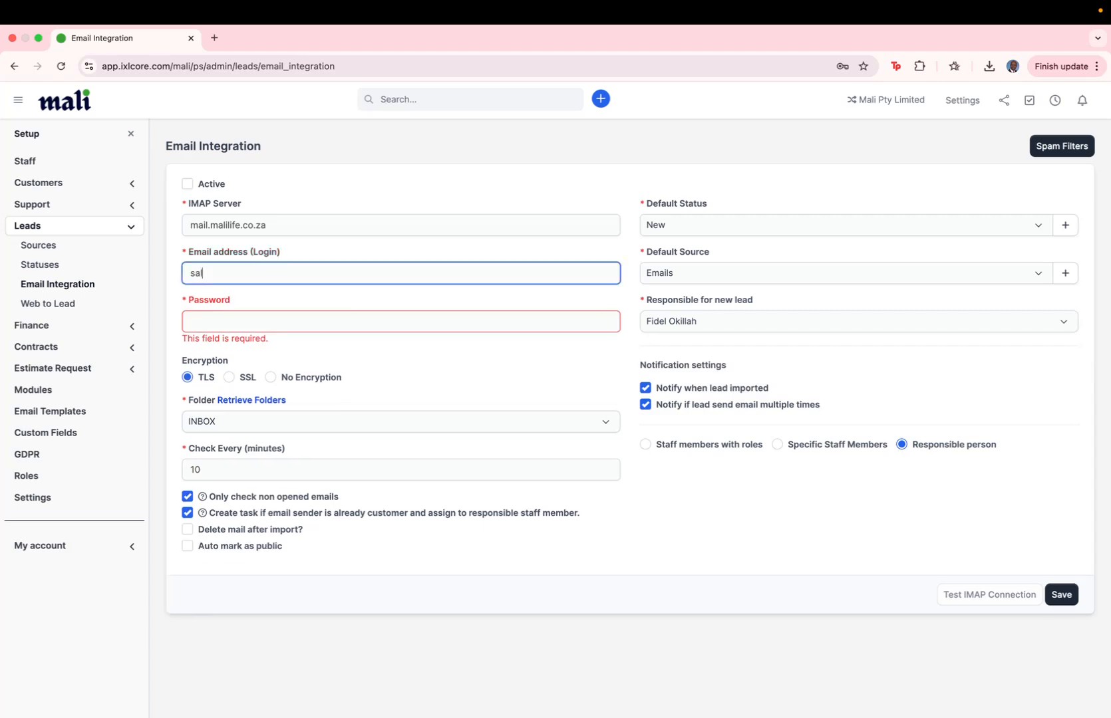
- Enter the mailbox password and save the email integration settings
{"action": "left_click", "coordinate": [236, 317]}
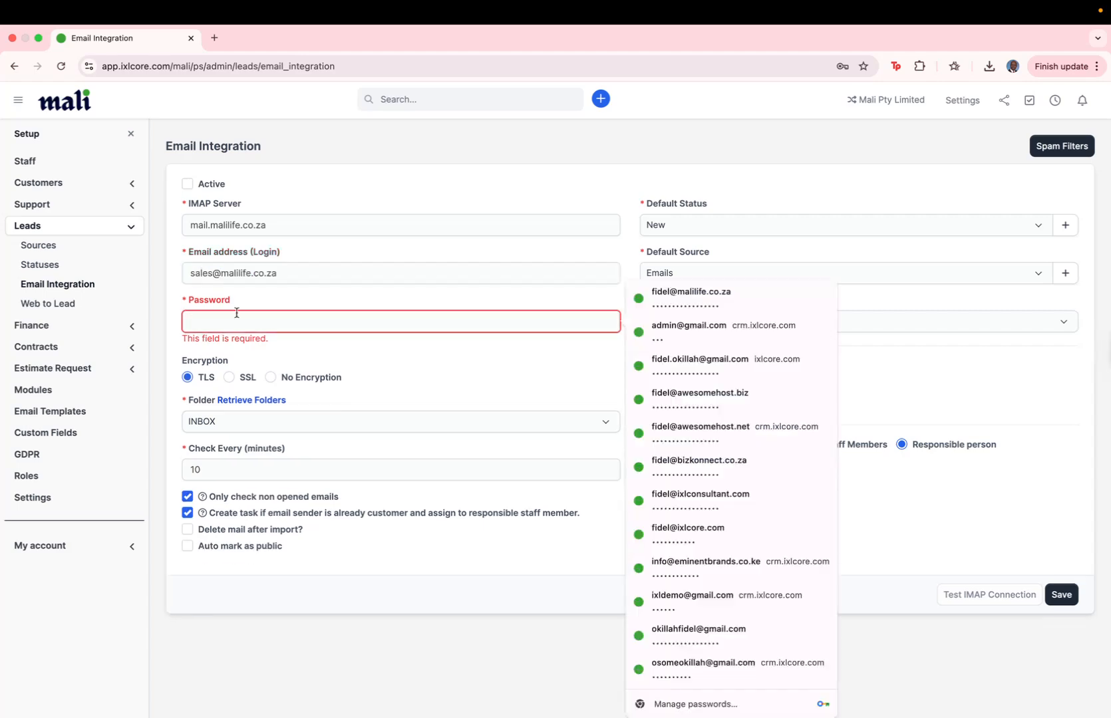
{"action": "type", "text": "•••••••••••"}
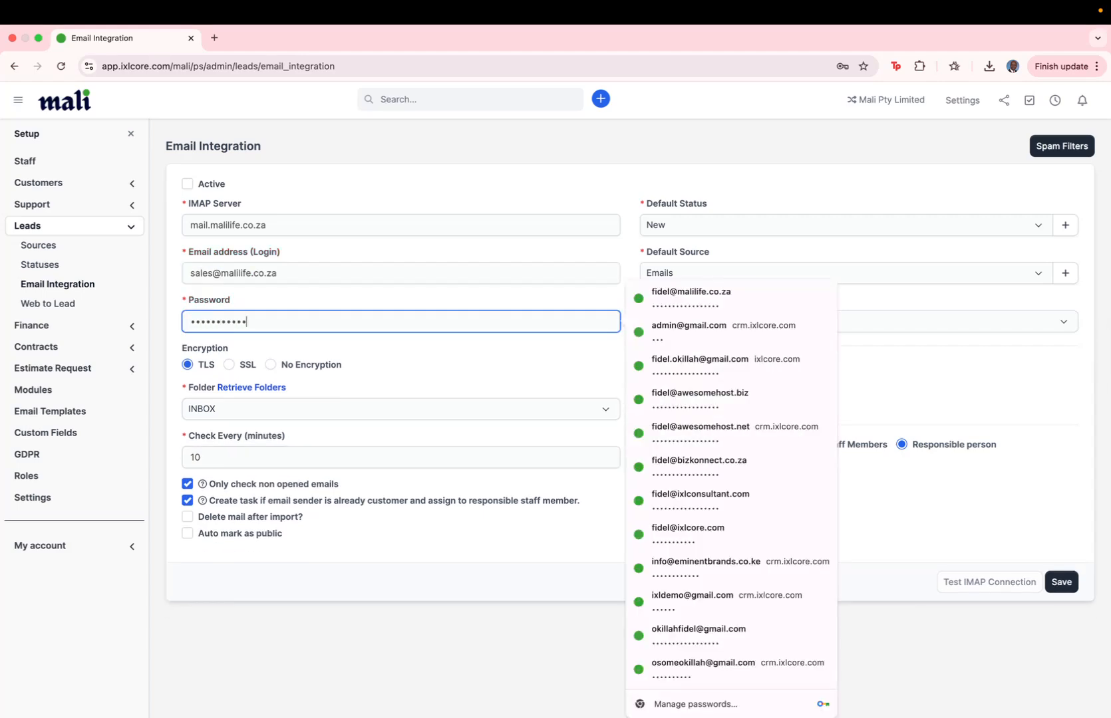
{"action": "left_click", "coordinate": [391, 345]}
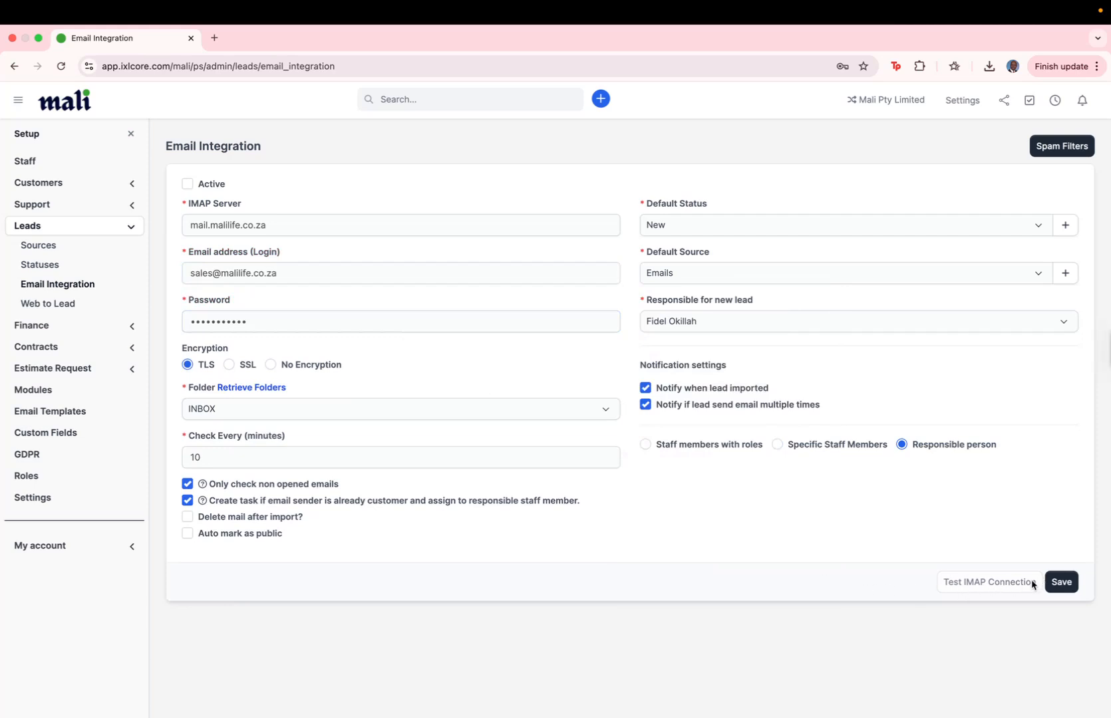
{"action": "left_click", "coordinate": [1063, 582]}
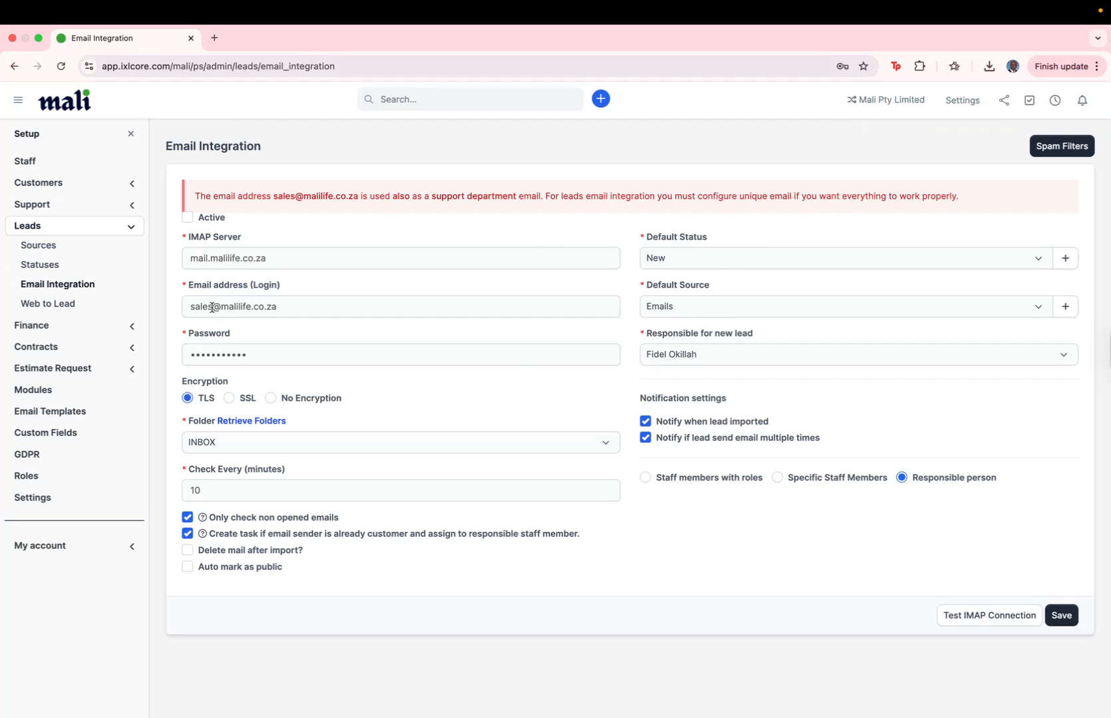
- Go to the Web to Lead forms page and begin a new form
{"action": "left_click", "coordinate": [72, 304]}
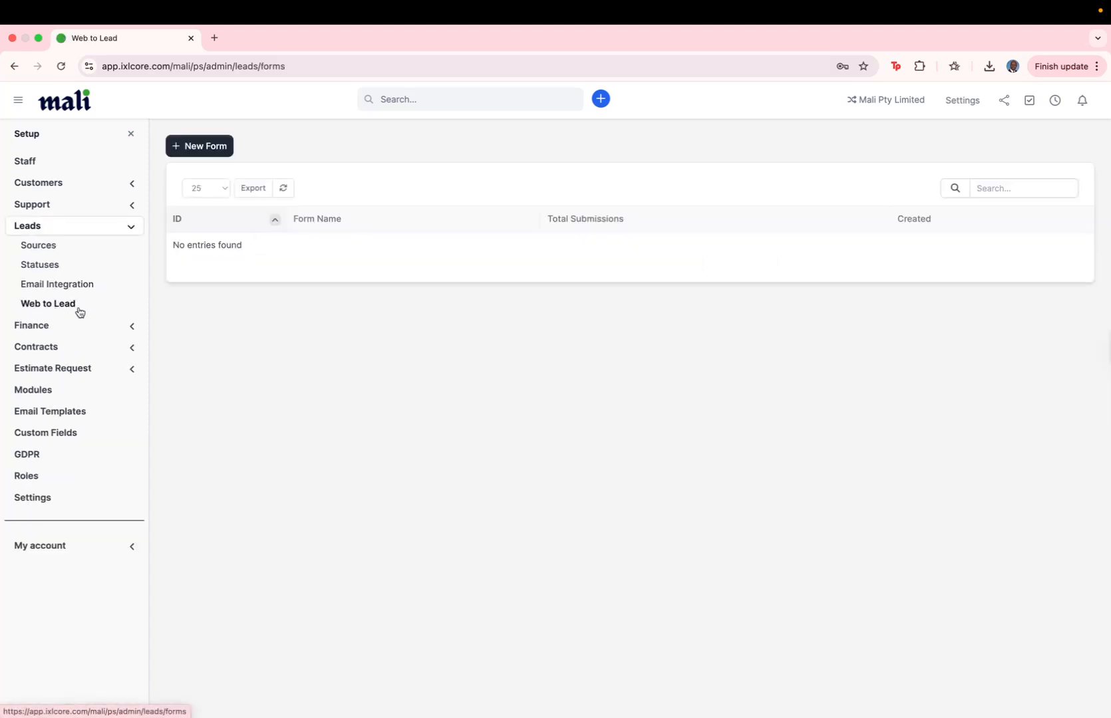
{"action": "left_click", "coordinate": [198, 149]}
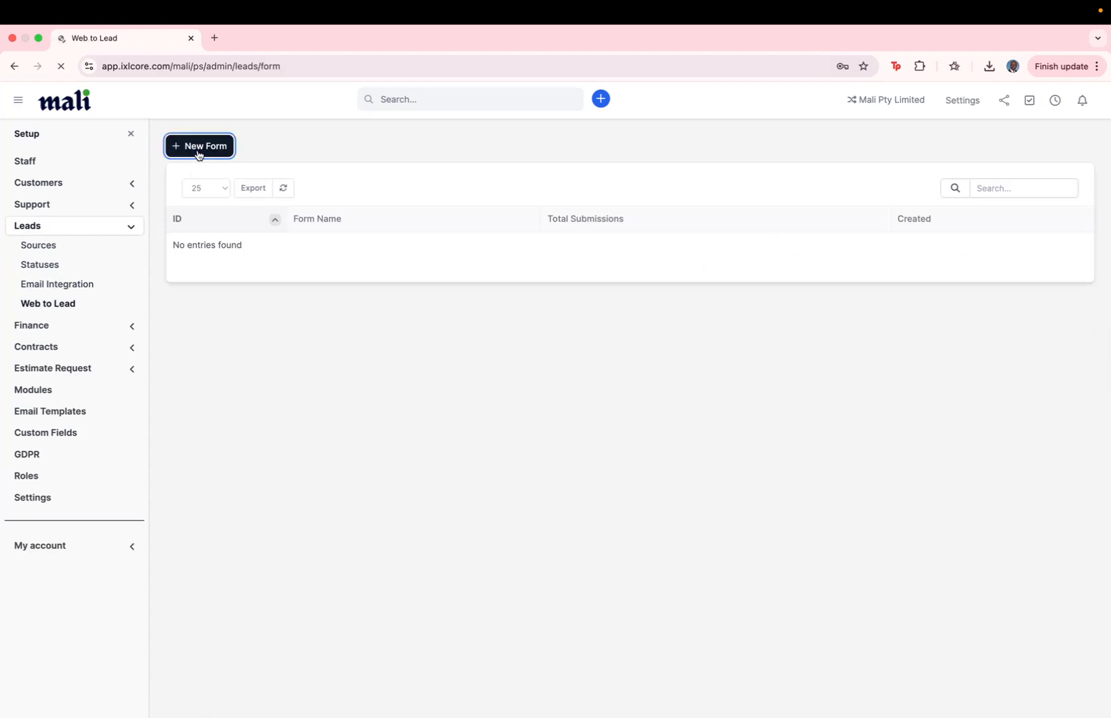